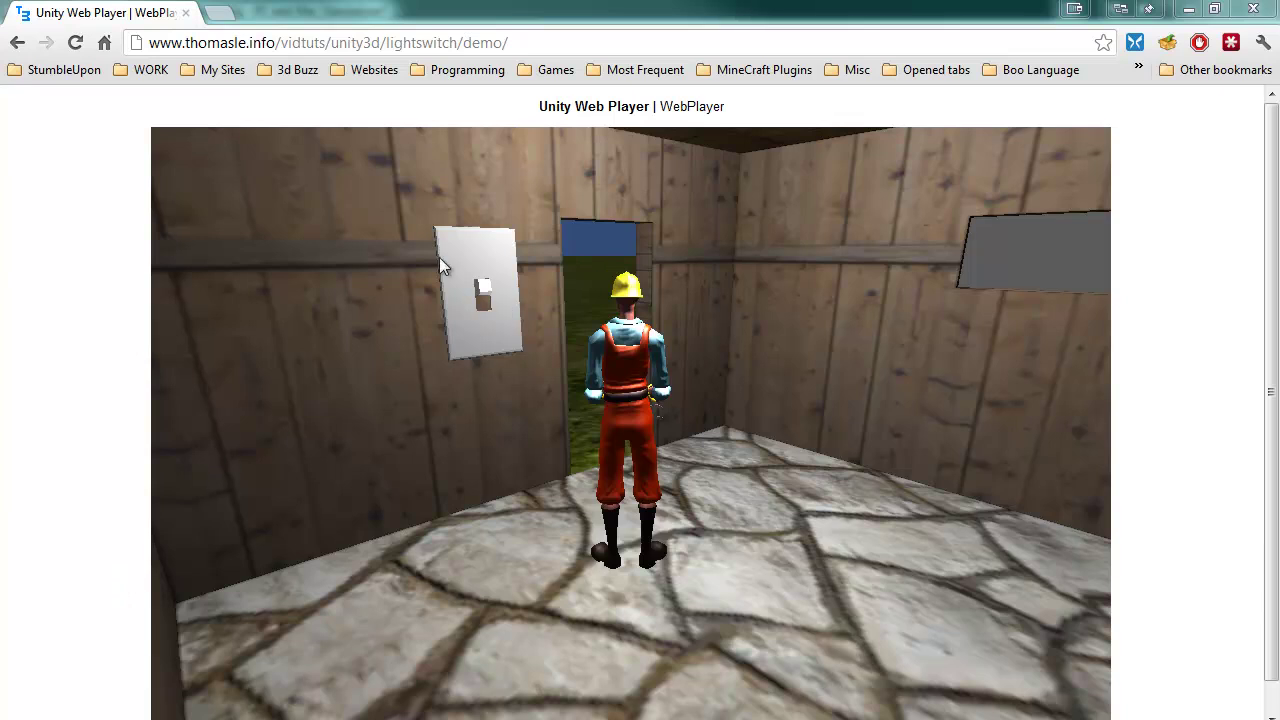
- Focus the demo page and walk the character through the room to the wall switch
left_click(519, 41)
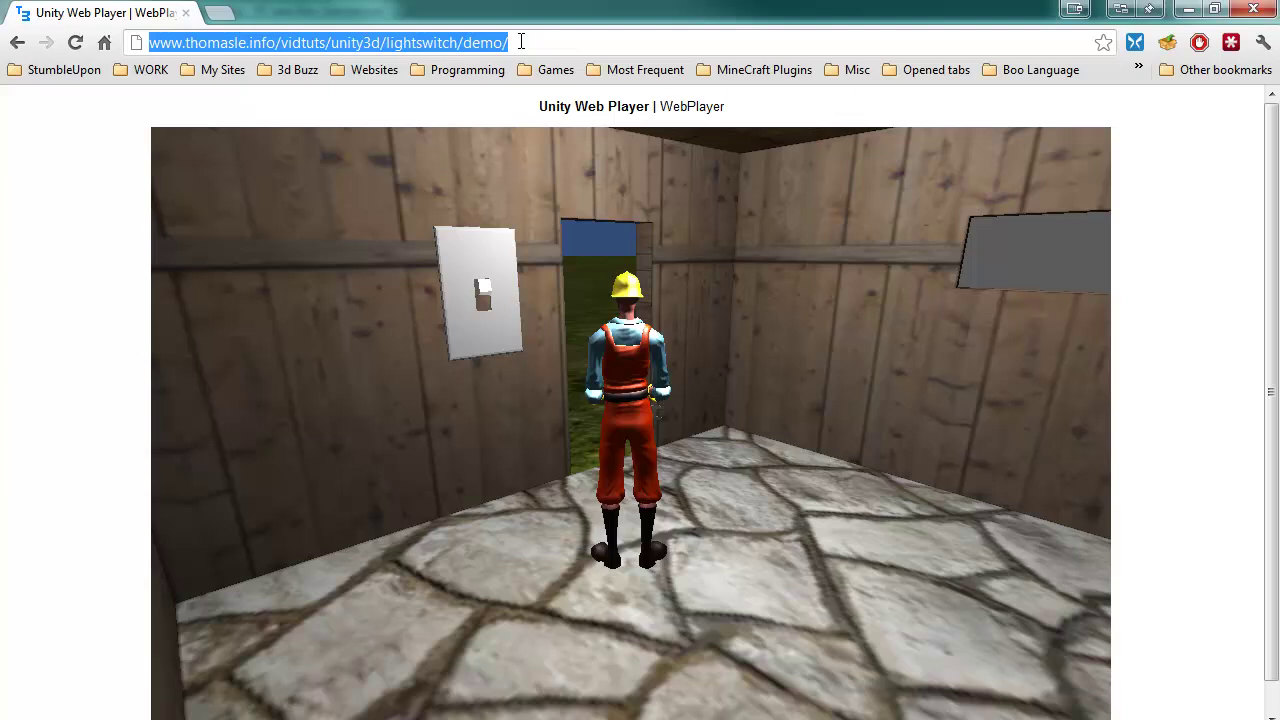
left_click(103, 211)
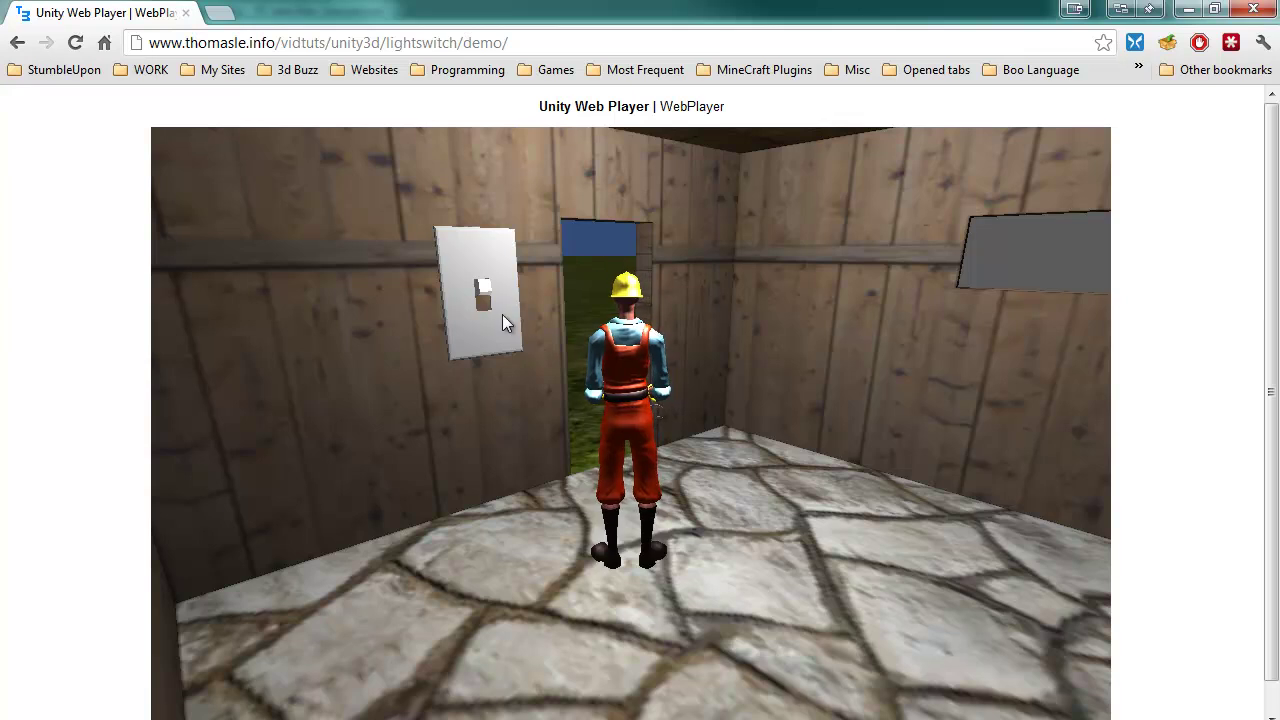
key("Down")
key("Left")
key("Up")
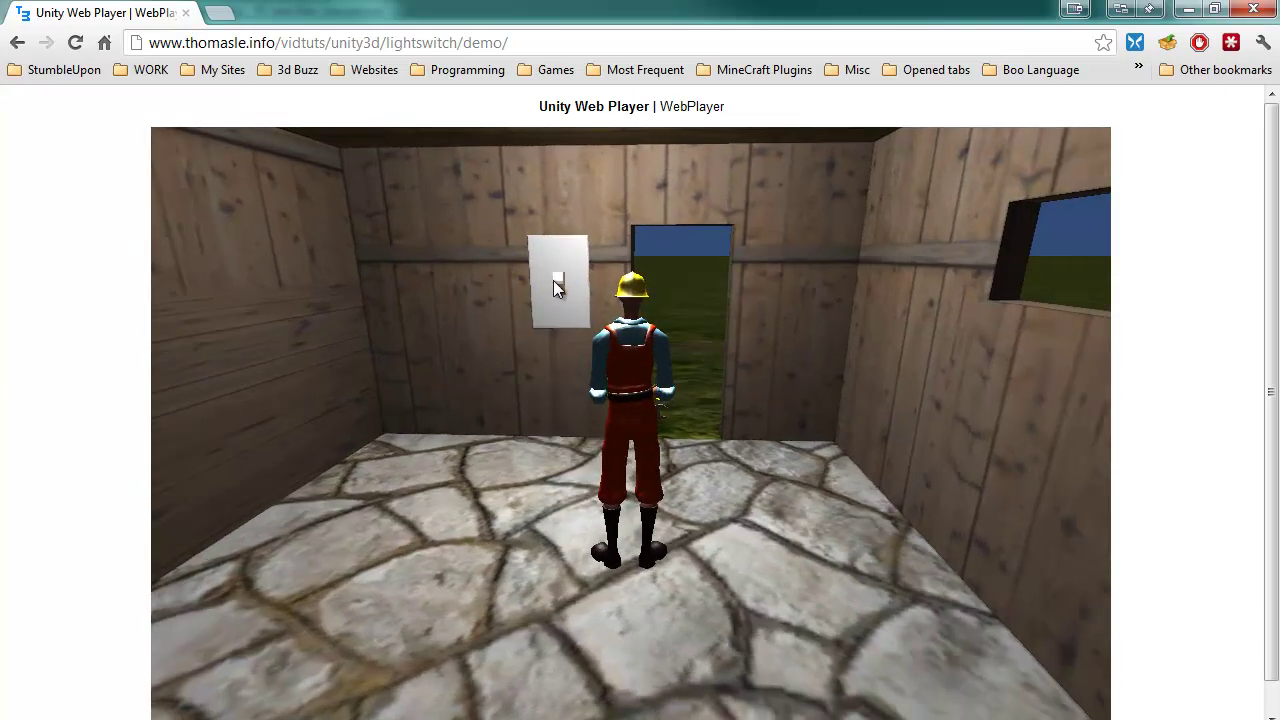
- Flip the wall switch to turn the room lights off, back on, and off again
left_click(556, 281)
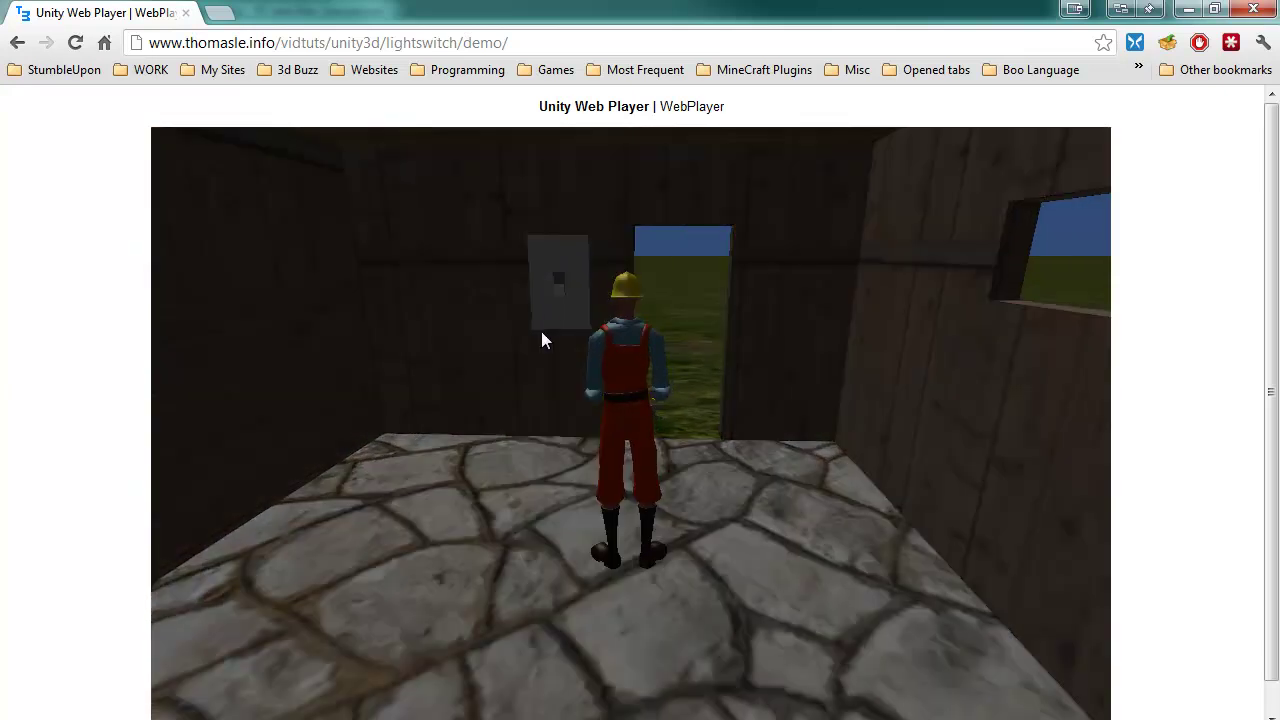
left_click(559, 283)
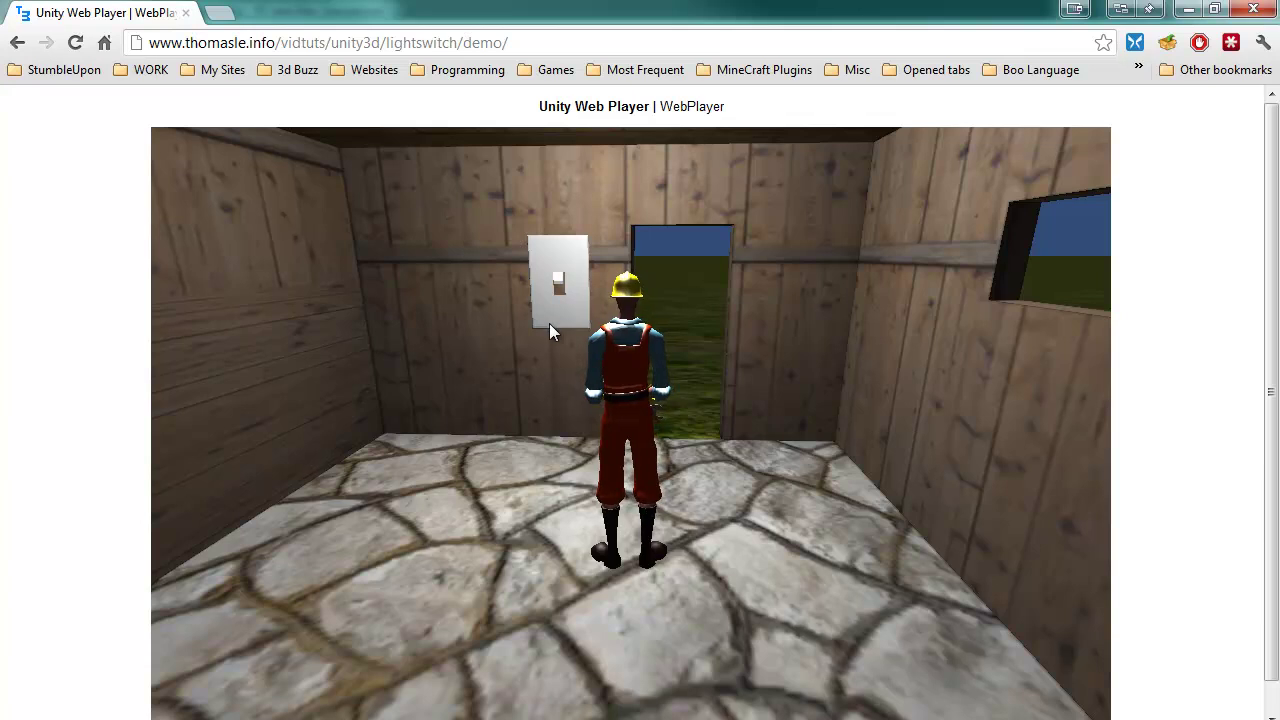
left_click(559, 285)
- In the Unity Project panel, collapse Materials, Models, Scripts and Sounds, and expand Standard Assets
mouse_move(155, 715)
left_click(155, 650)
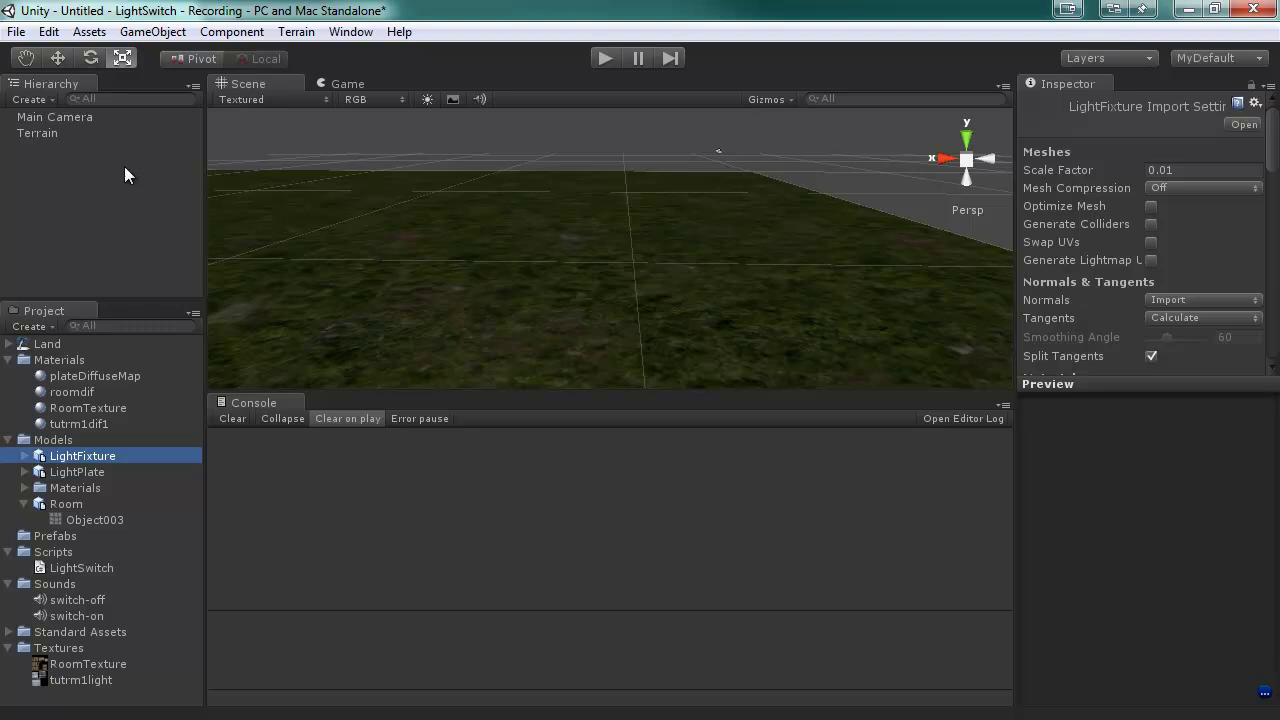
left_click(9, 360)
left_click(9, 376)
left_click(9, 408)
left_click(9, 424)
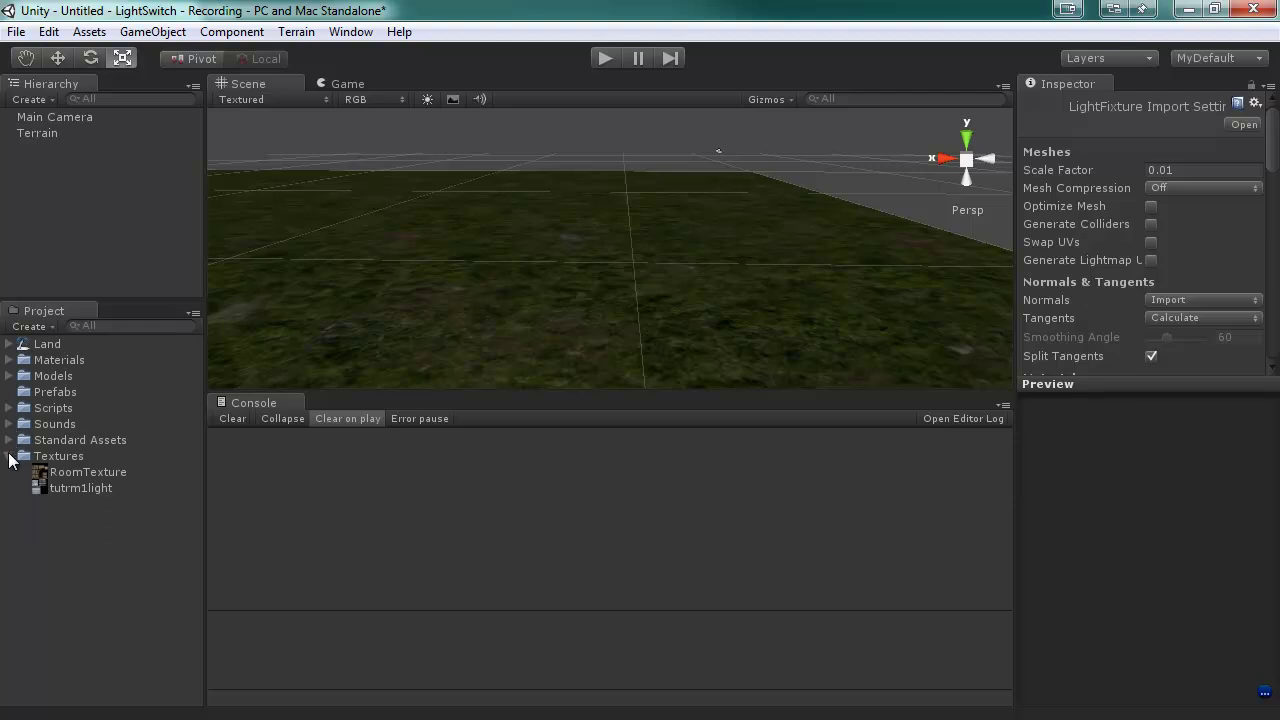
left_click(9, 441)
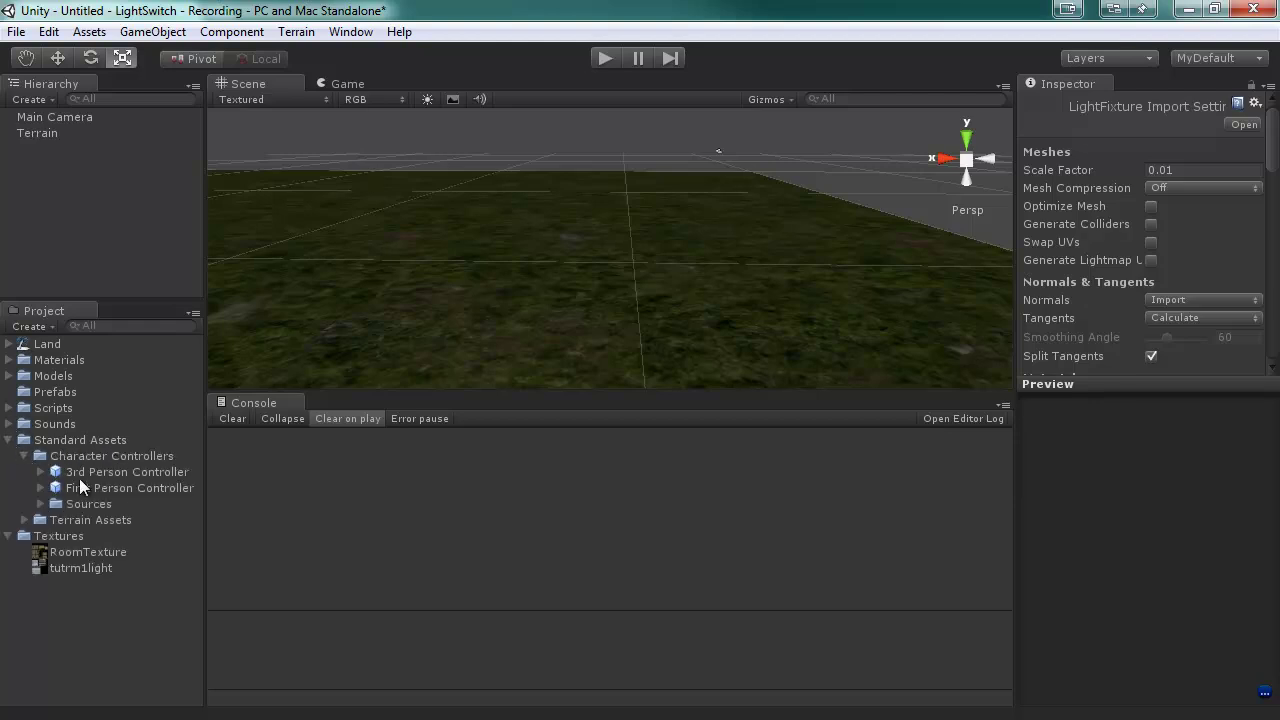
- Expand Models and Sounds, inspect the switch-off and switch-on sounds, then view the LightSwitch script
left_click(9, 375)
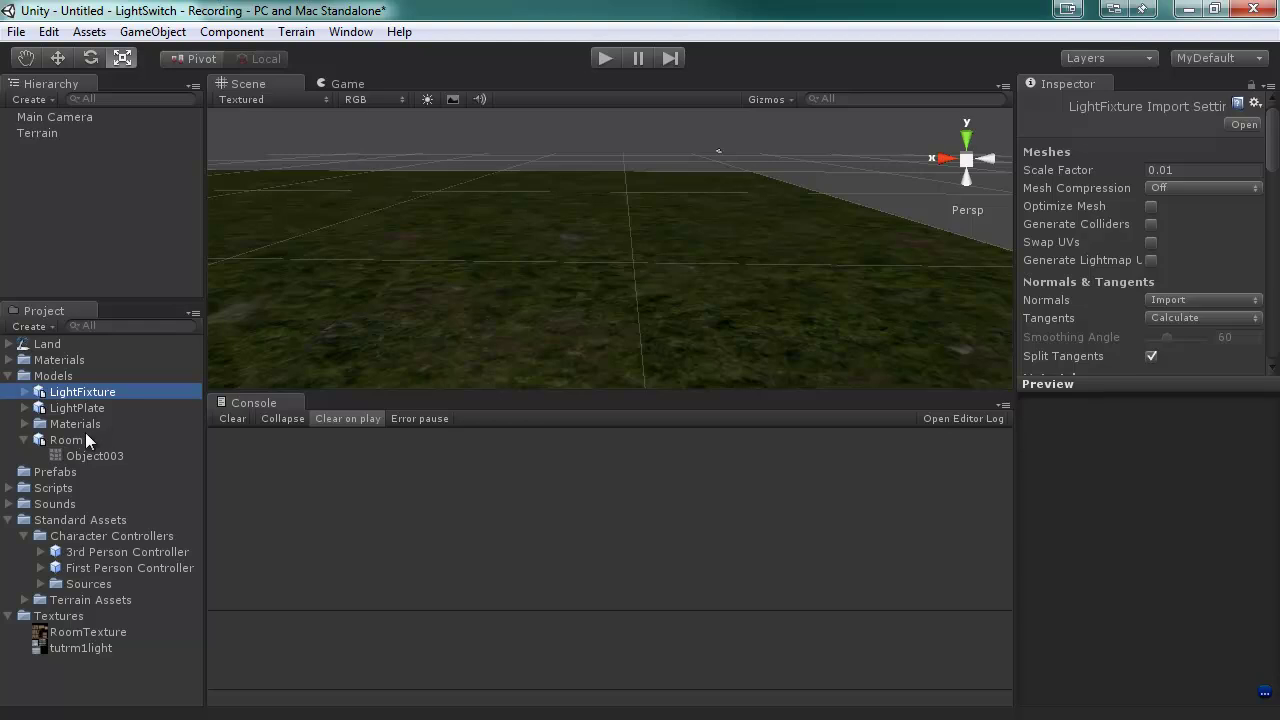
left_click(9, 504)
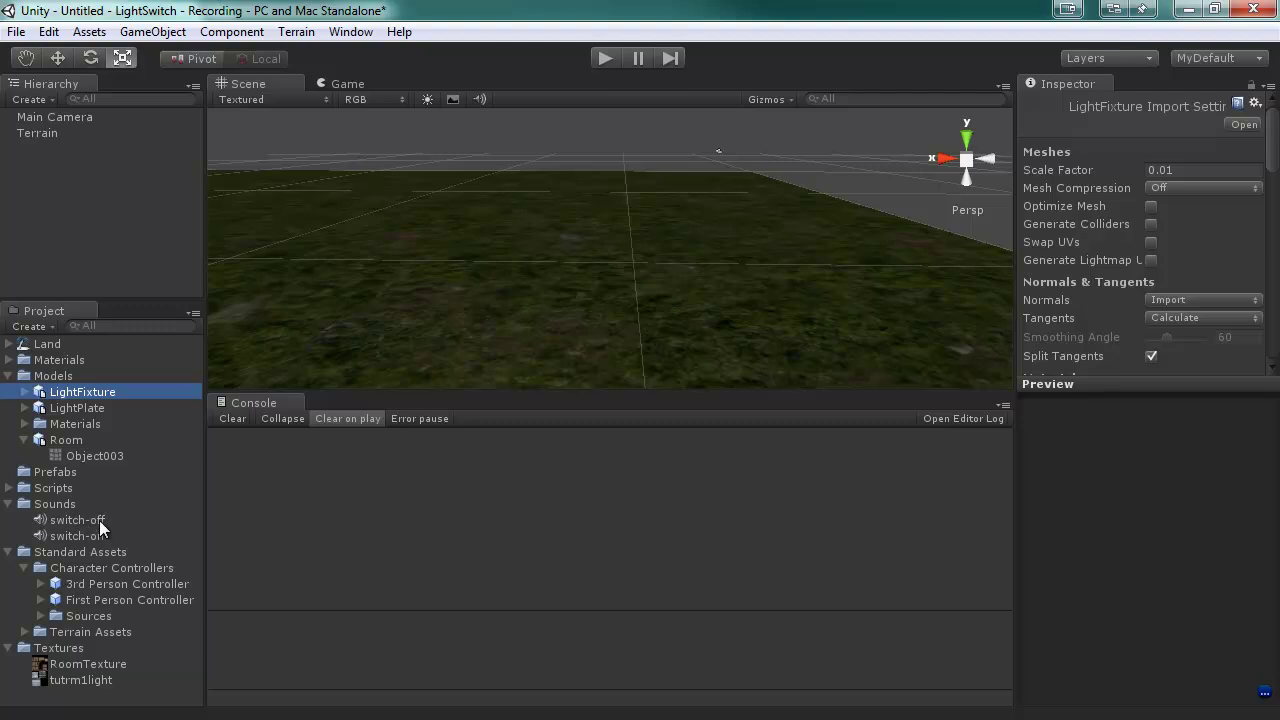
left_click(101, 521)
left_click(76, 535)
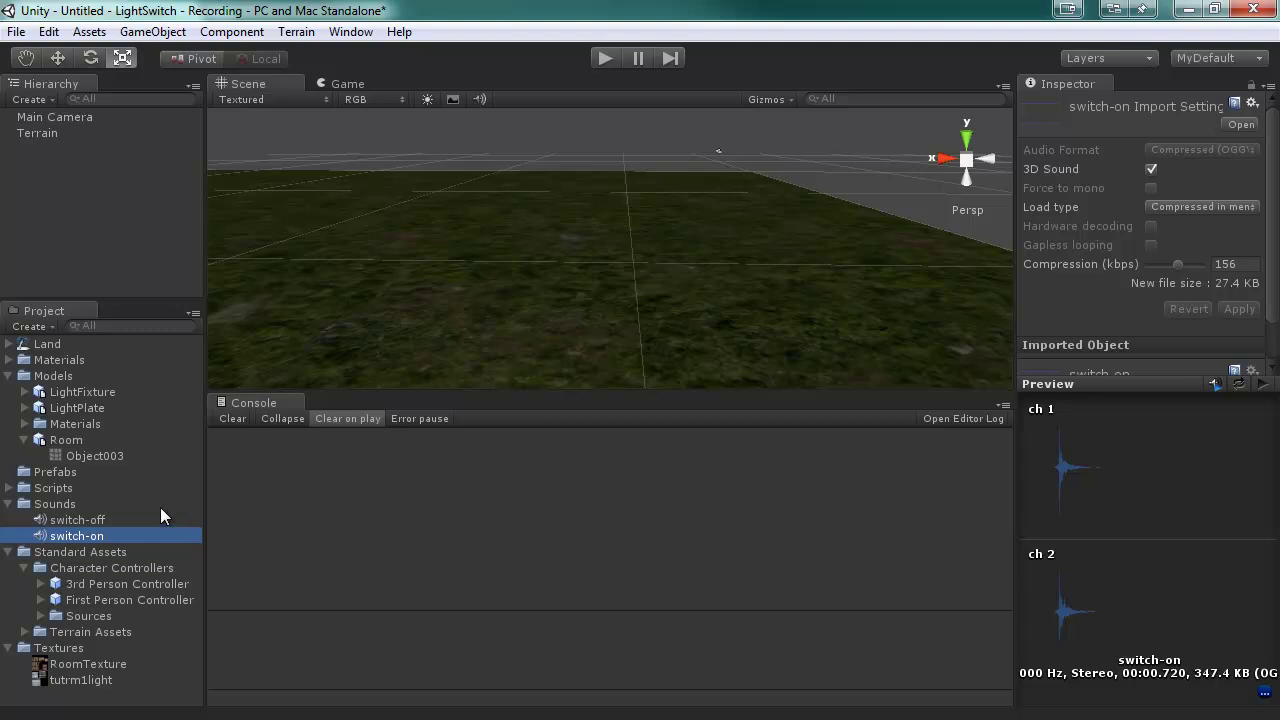
left_click(9, 488)
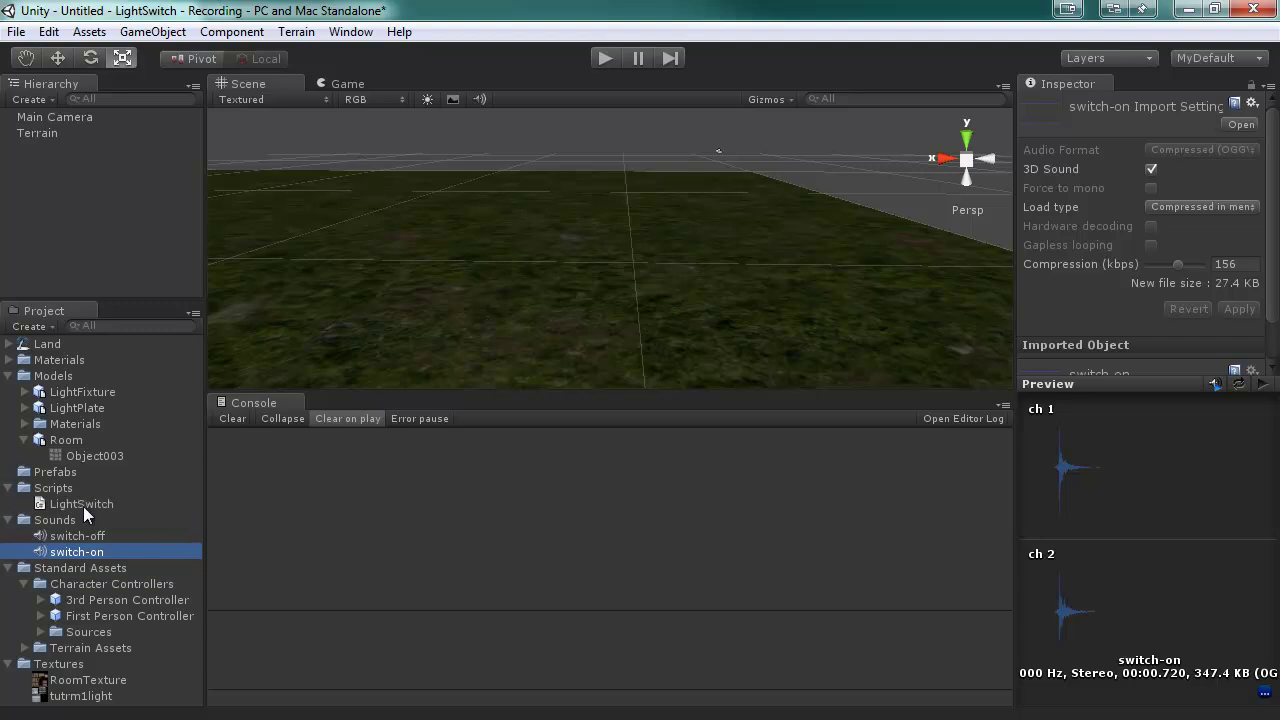
left_click(110, 506)
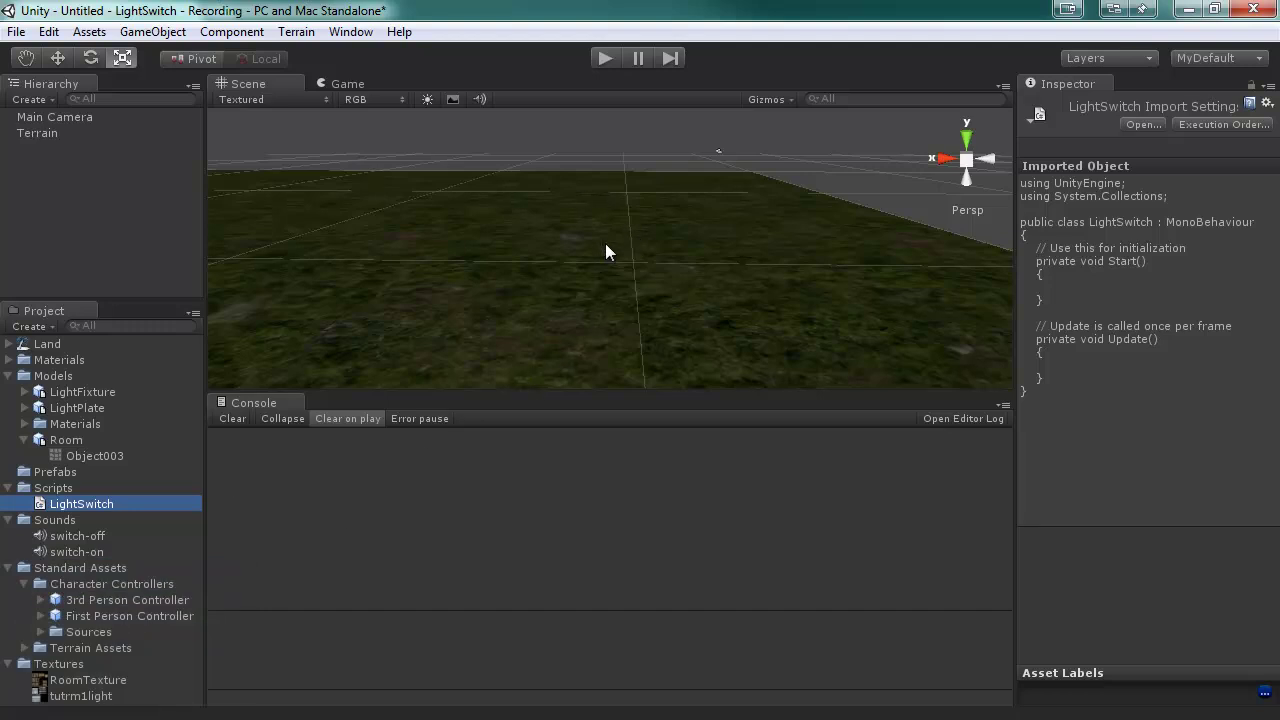
- Place the Room model in the scene and apply the wooden RoomTexture to it
left_click_drag(665, 243, 663, 203, "alt")
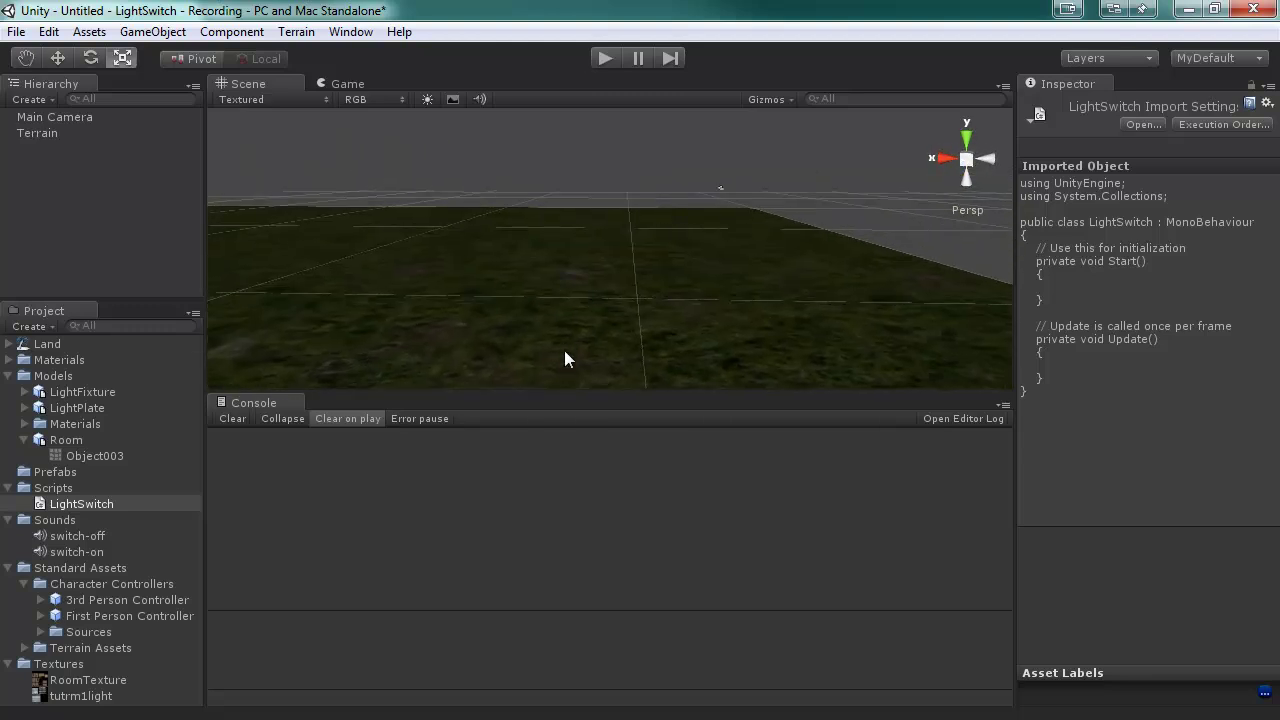
left_click_drag(565, 390, 555, 517)
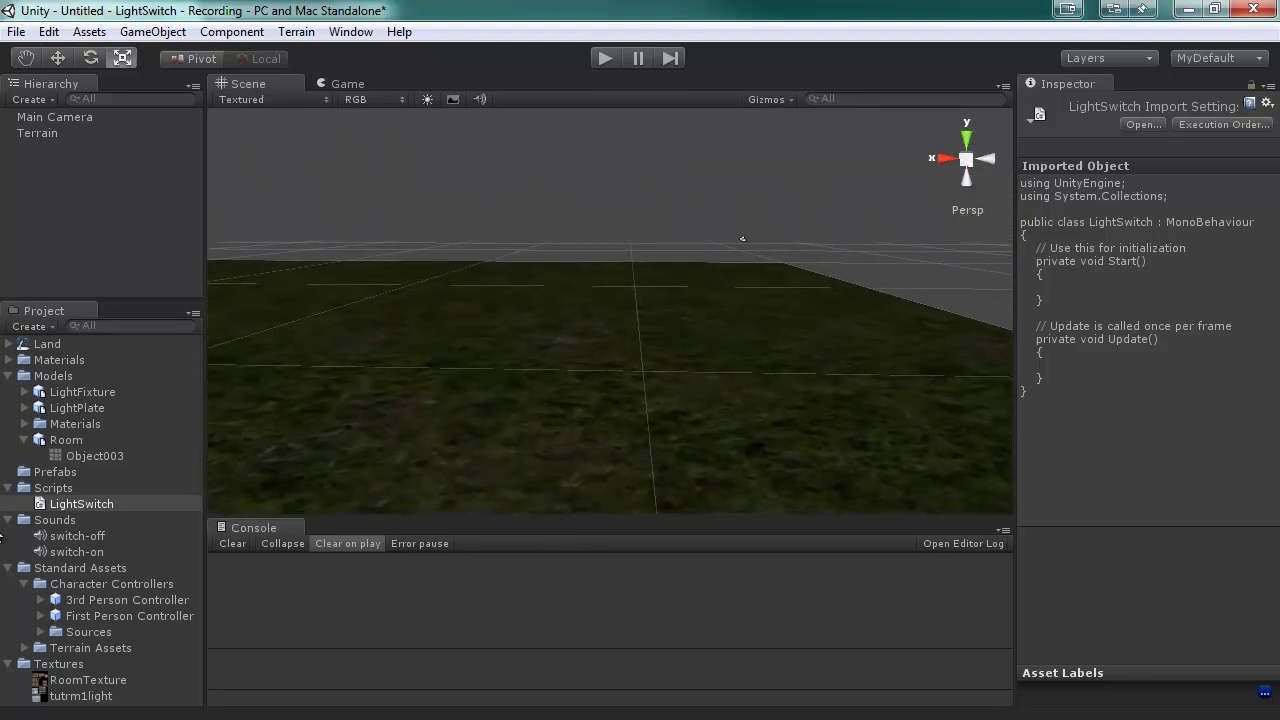
left_click_drag(101, 442, 605, 387)
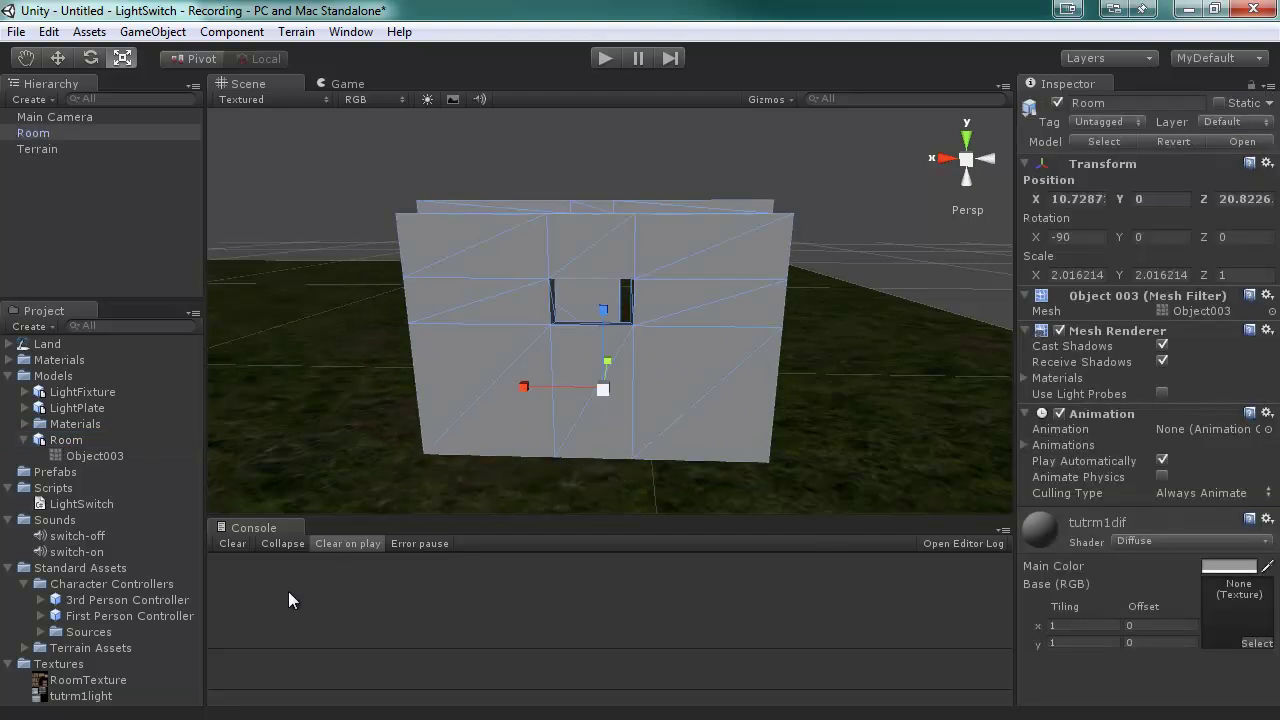
left_click_drag(88, 681, 527, 366)
left_click_drag(886, 326, 1103, 299, "alt")
- Select the Room and set its Transform Position Y to 0.01
mouse_move(1103, 299)
right_mouse_down("alt")
mouse_move(1113, 295)
mouse_move(1110, 323)
right_mouse_up("alt")
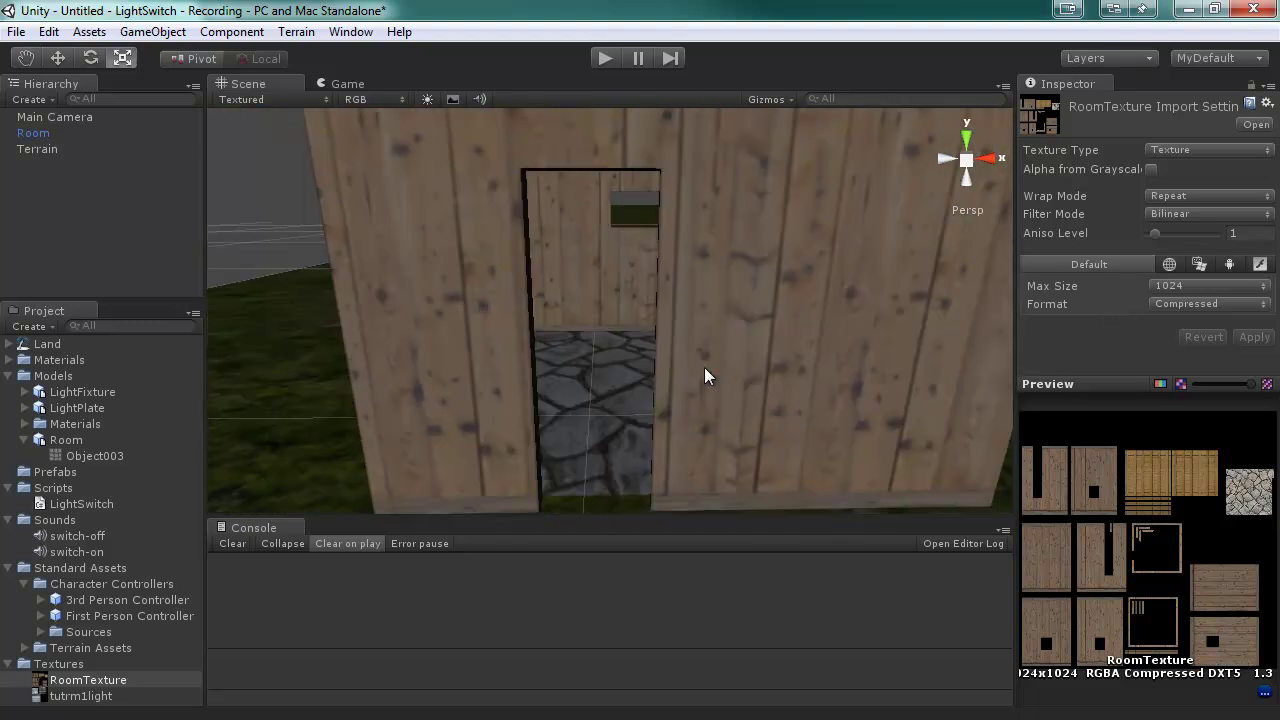
scroll(705, 369, "down", 4)
scroll(705, 369, "up", 4)
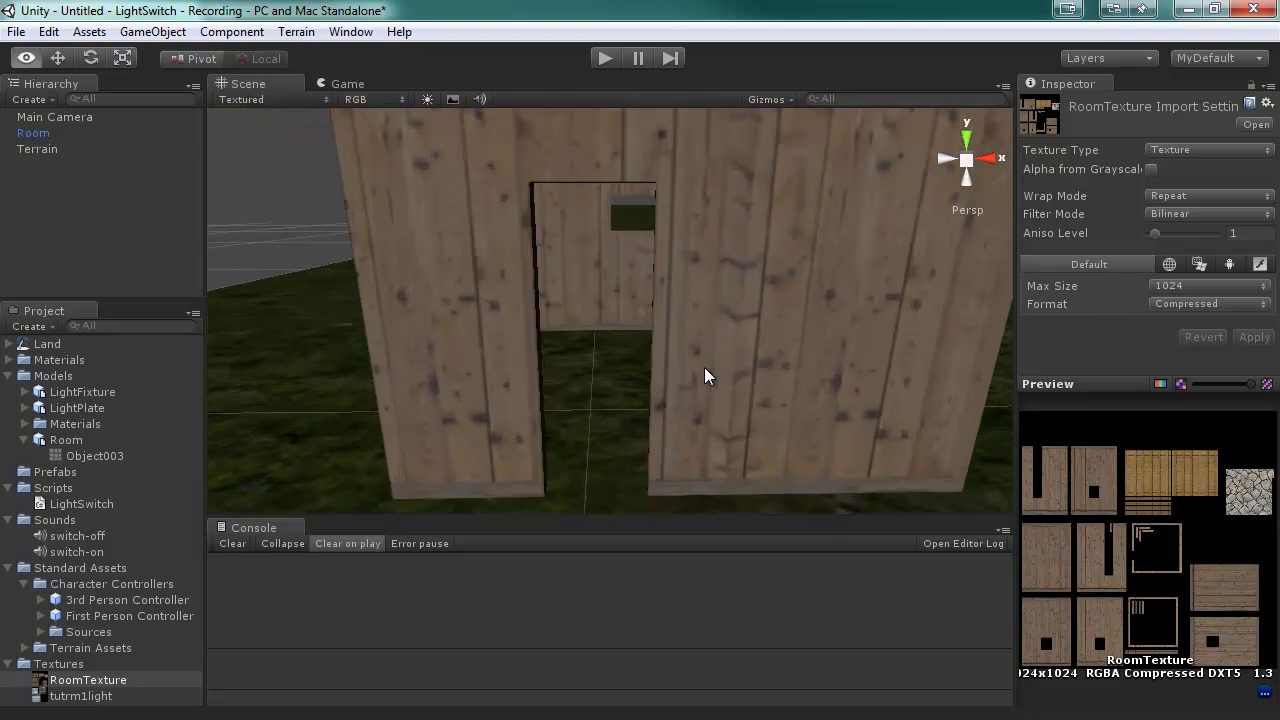
left_click(762, 391)
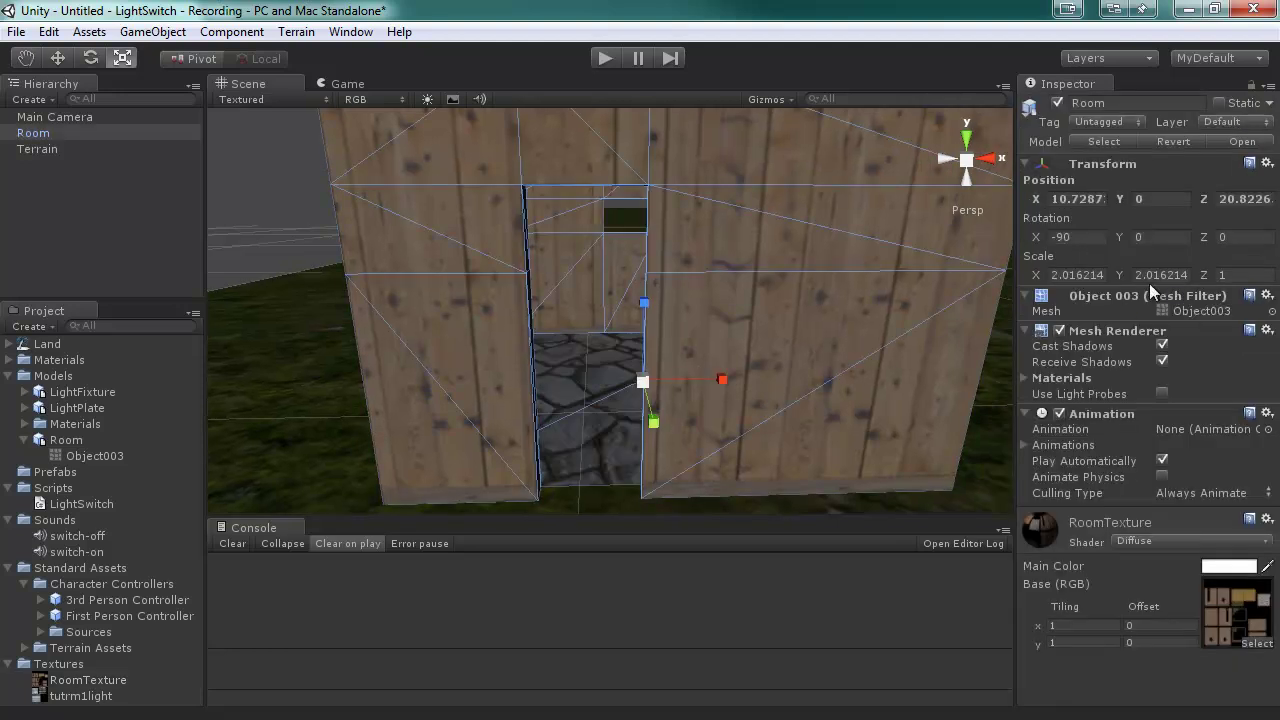
left_click(1150, 196)
type("0.81")
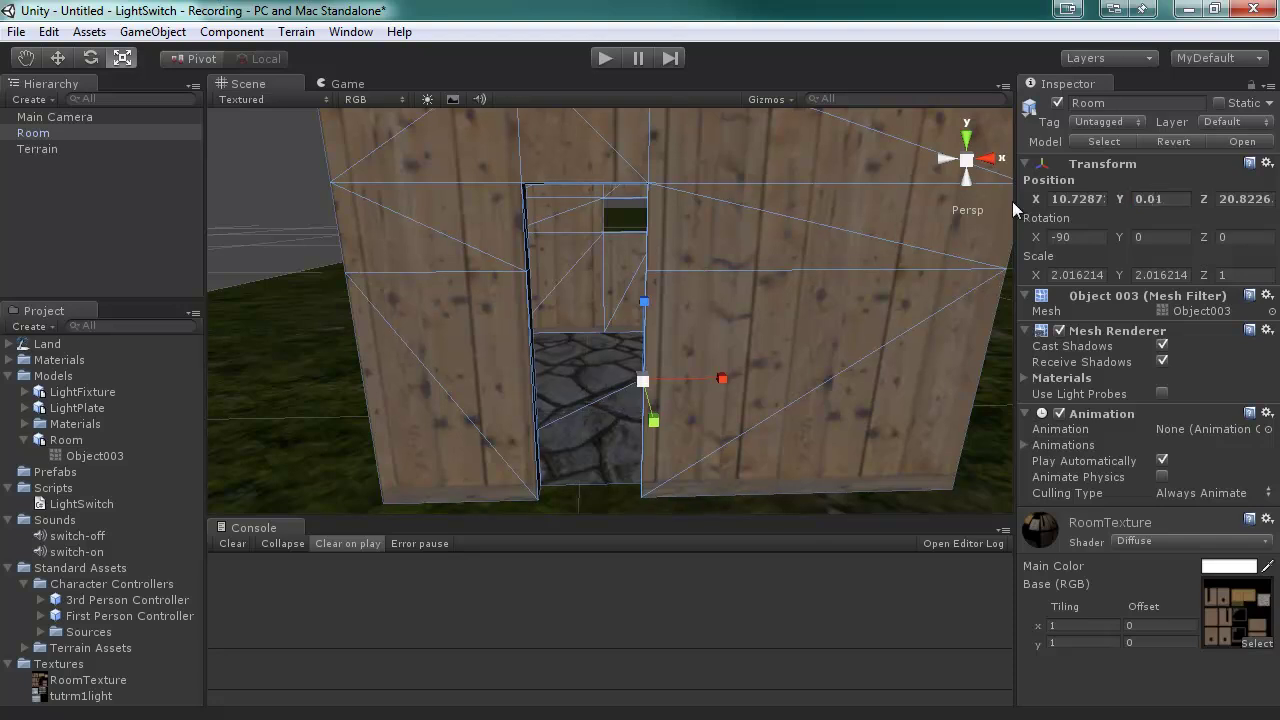
scroll(575, 320, "down", 6)
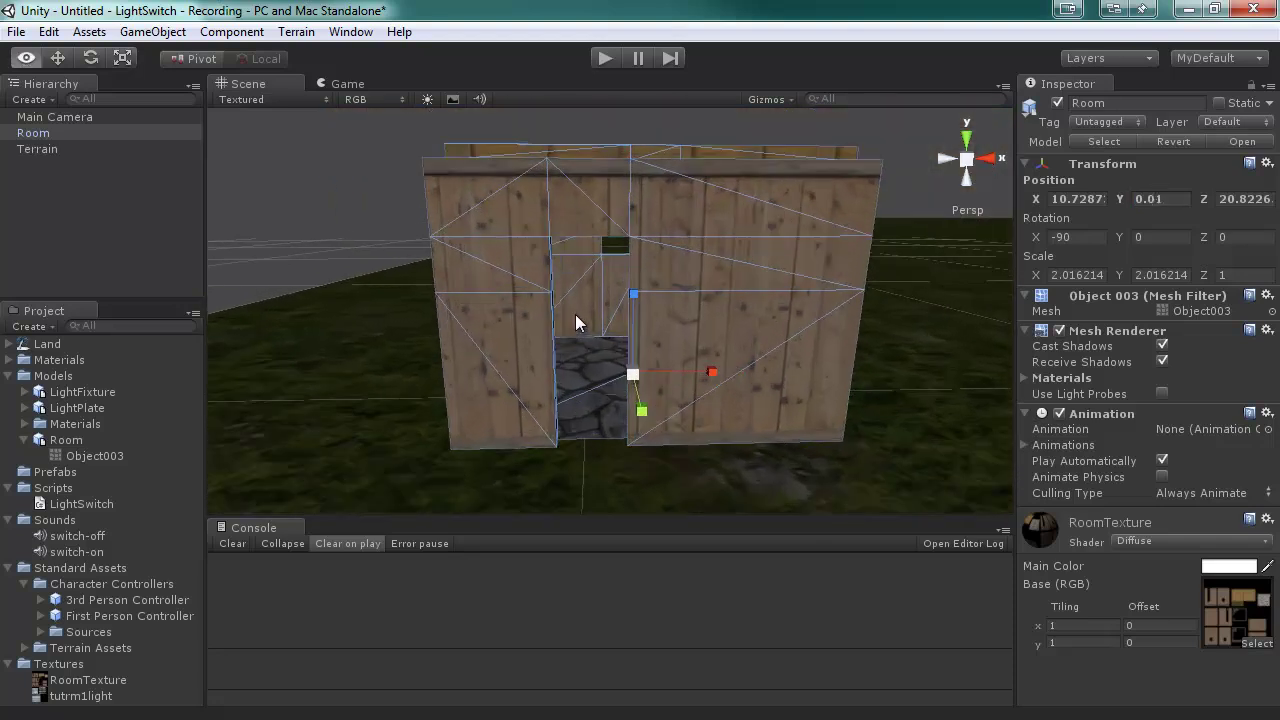
scroll(575, 314, "up", 6)
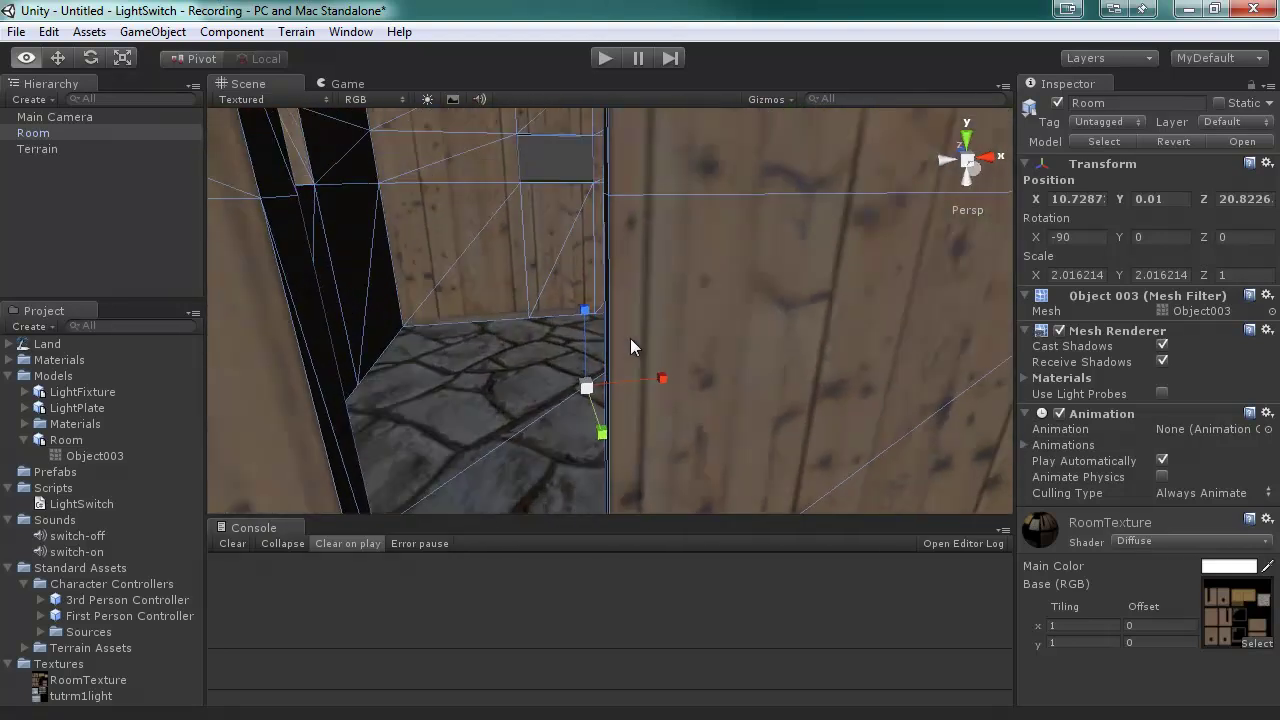
right_click_drag(561, 369, 249, 278)
- Drag LightPlate into the scene, raise it up the wall, and check the LightPlate and Room import settings
left_click(72, 408)
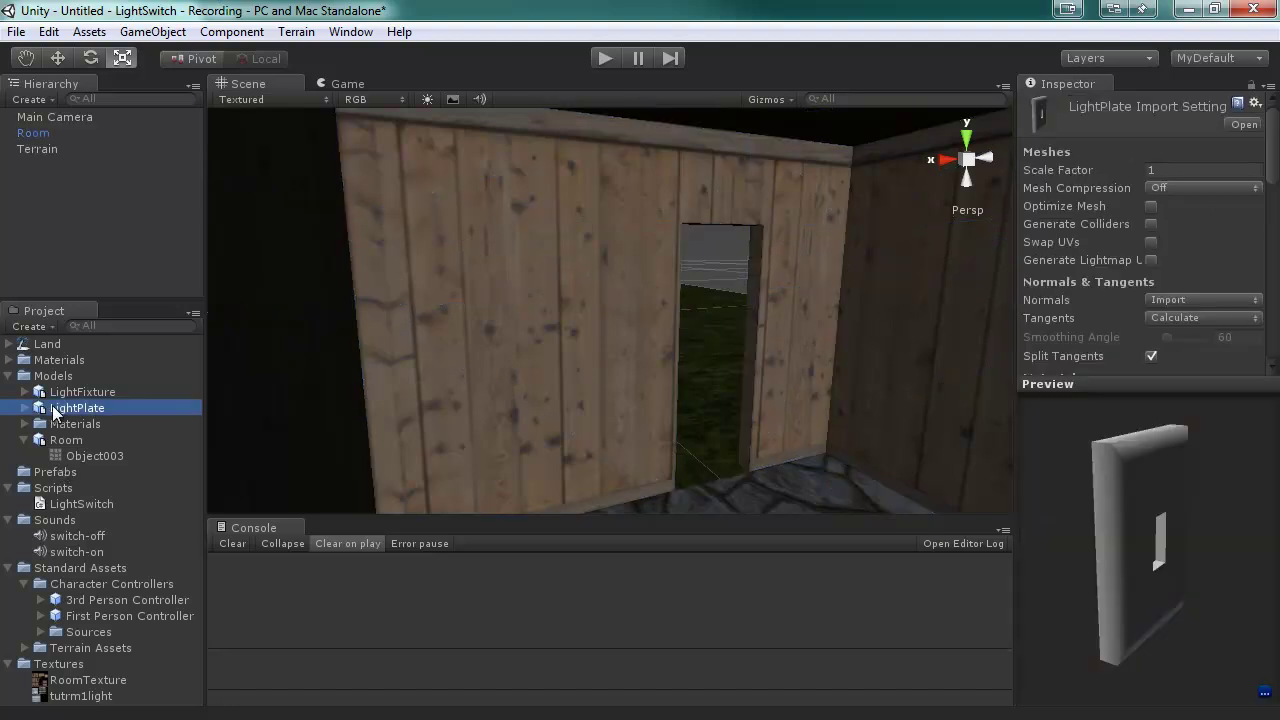
left_click_drag(48, 409, 635, 491)
key("w")
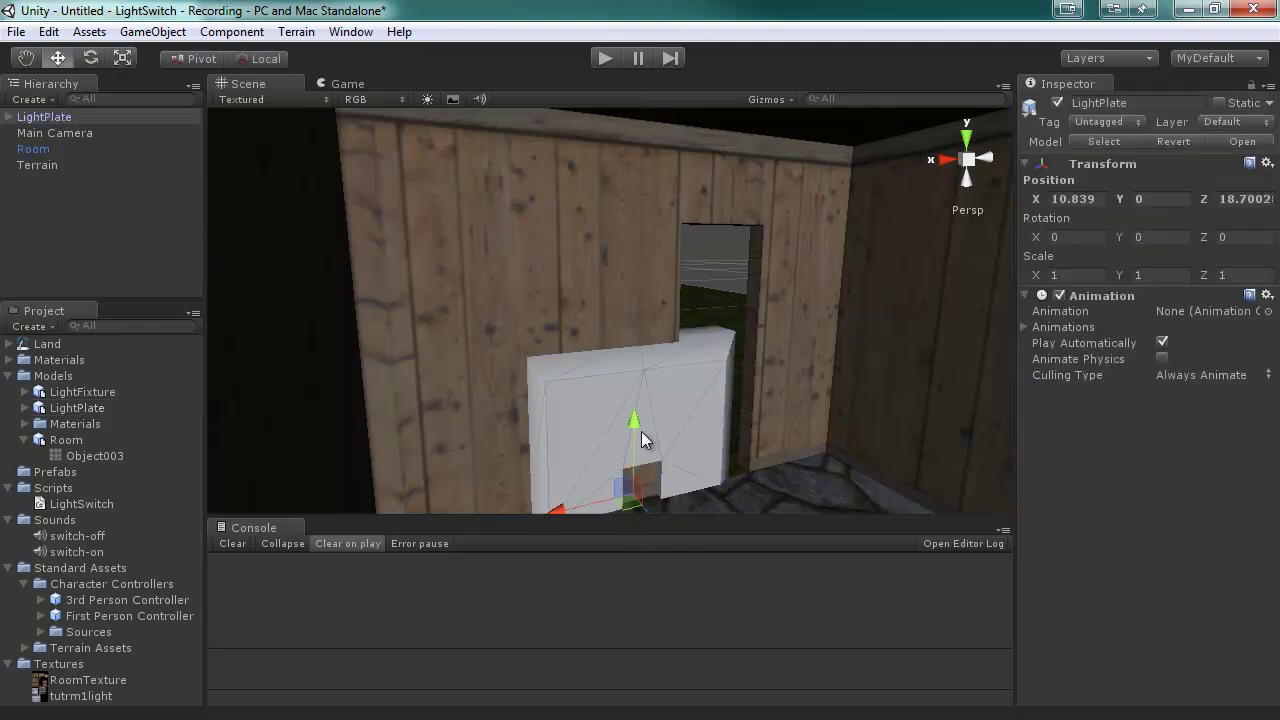
left_click_drag(636, 430, 631, 273)
left_click_drag(571, 323, 520, 323)
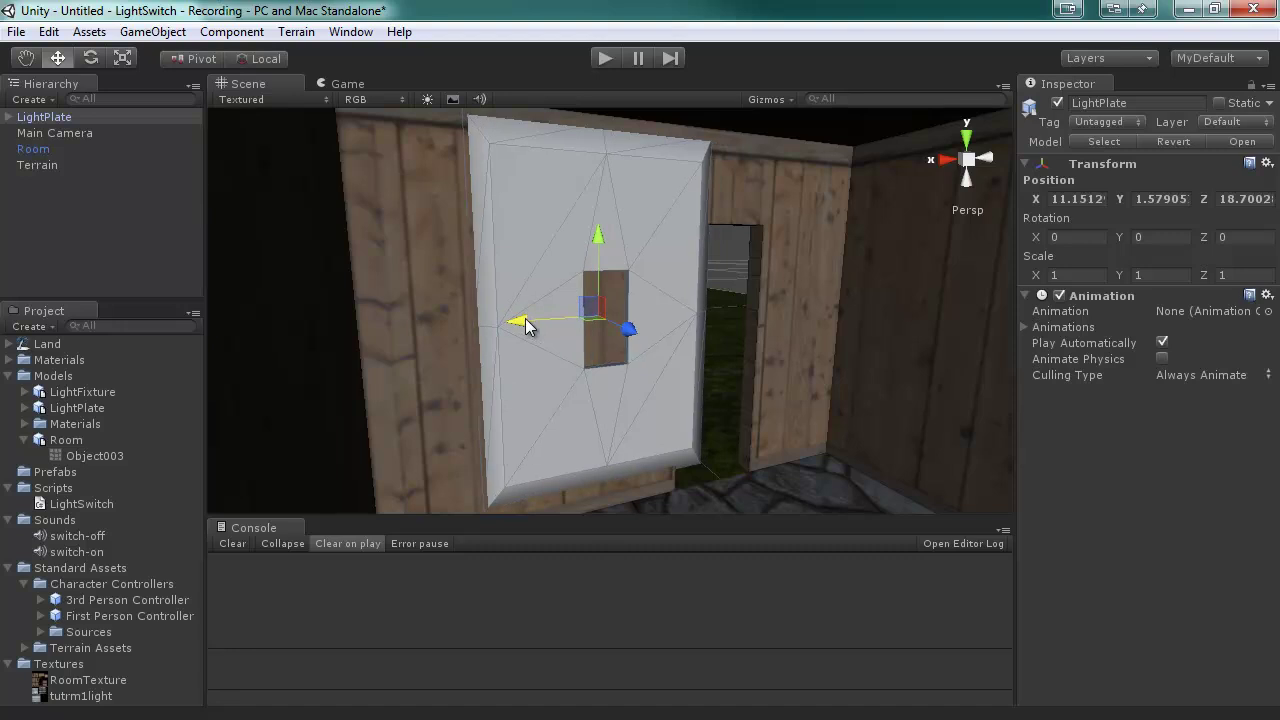
left_click(95, 408)
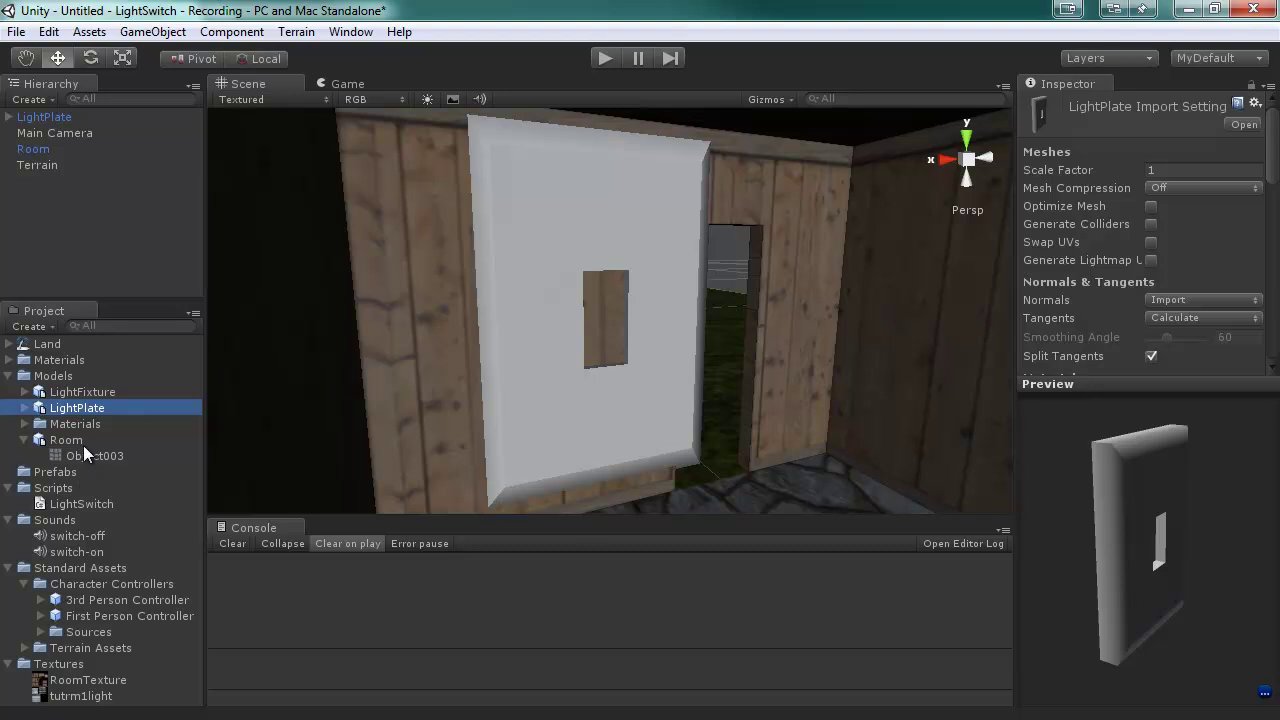
left_click(110, 438)
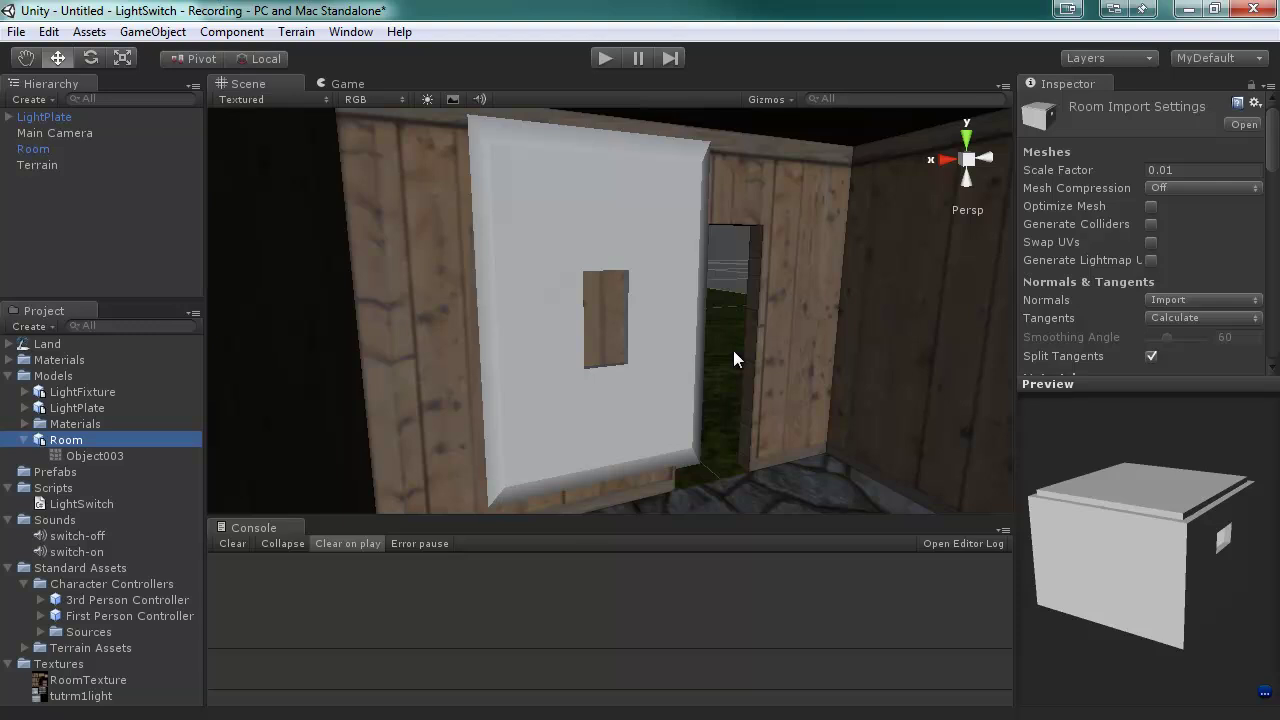
- Select the LightPlate object and scale it down uniformly to about 0.34
left_click(678, 284)
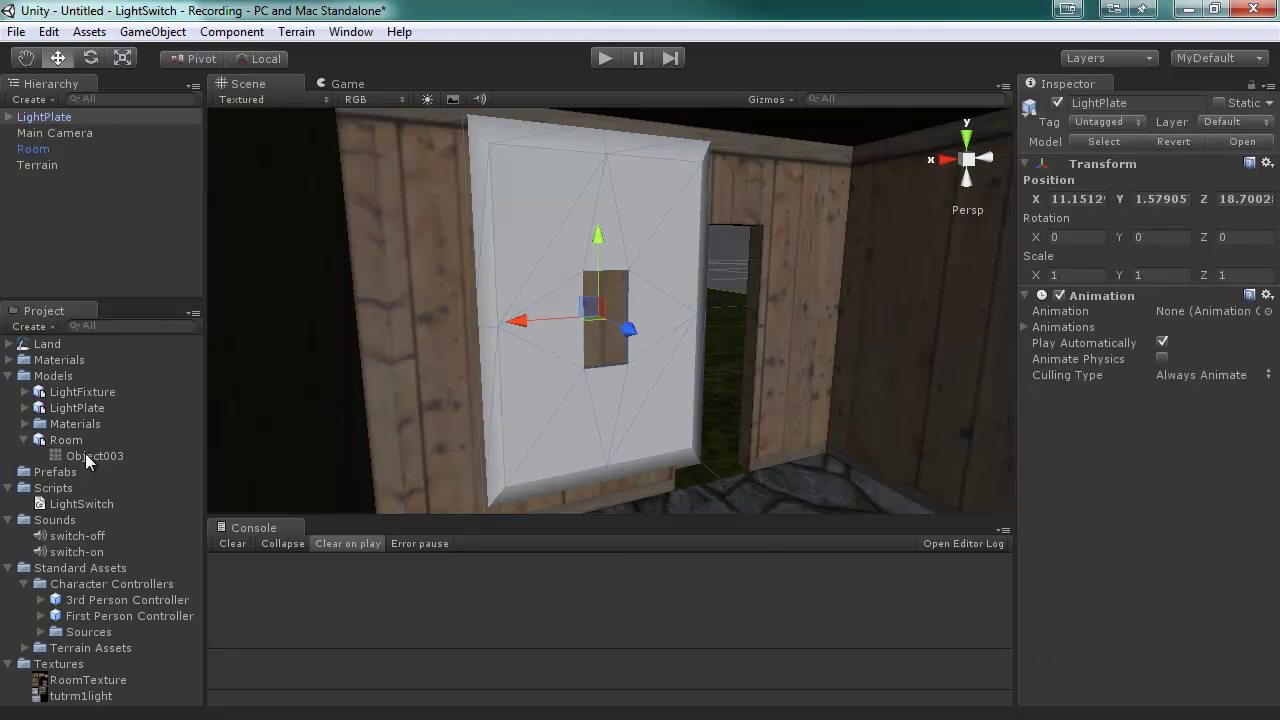
left_click(50, 119)
left_click(660, 282)
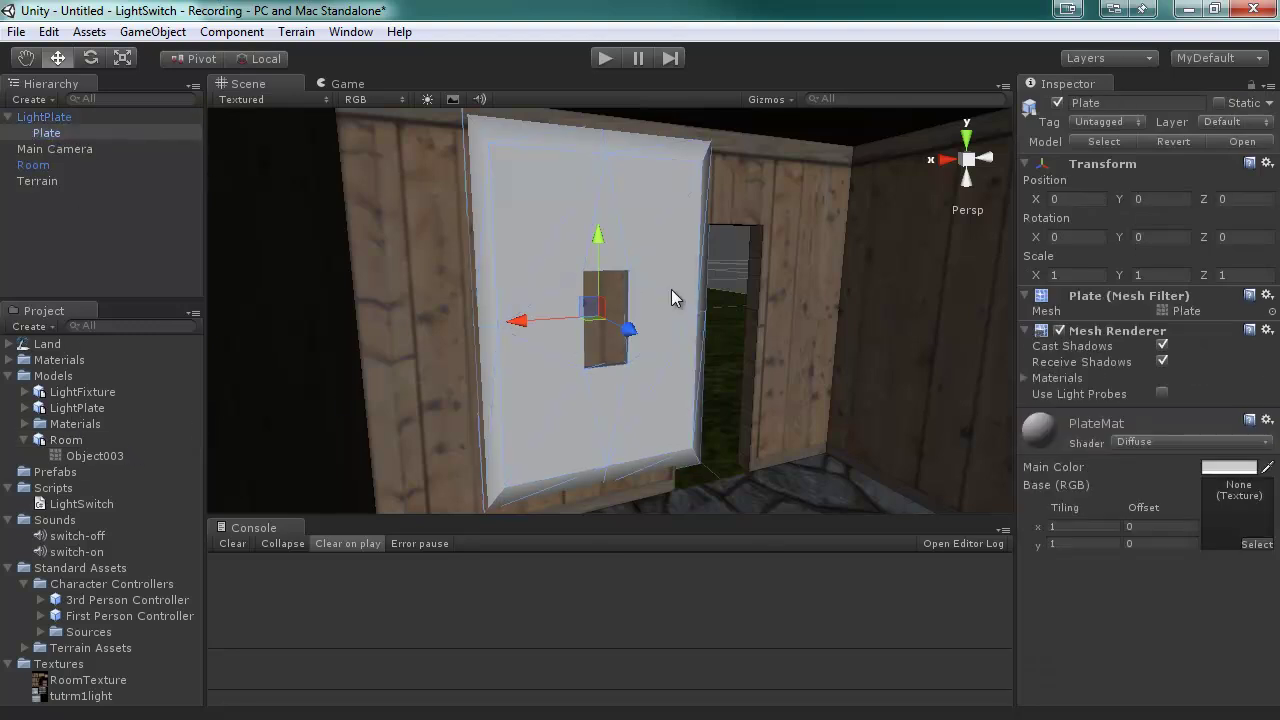
left_click(105, 118)
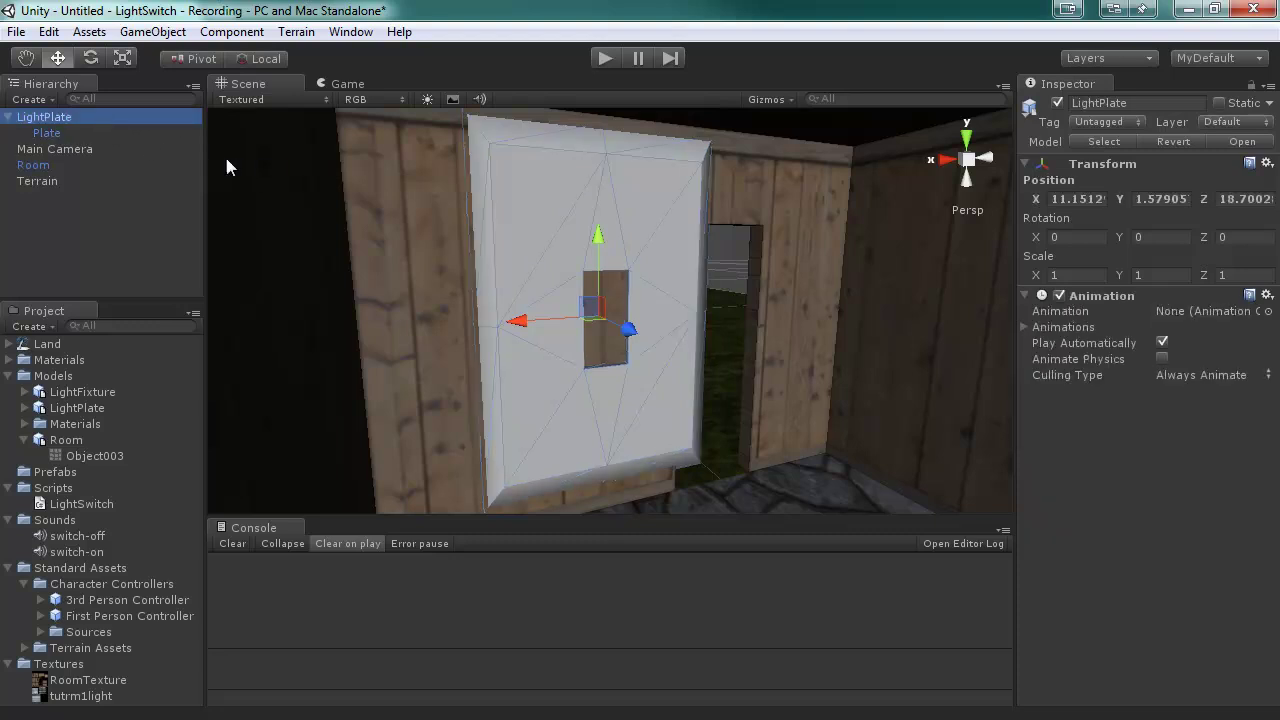
key("r")
left_click_drag(600, 318, 602, 319)
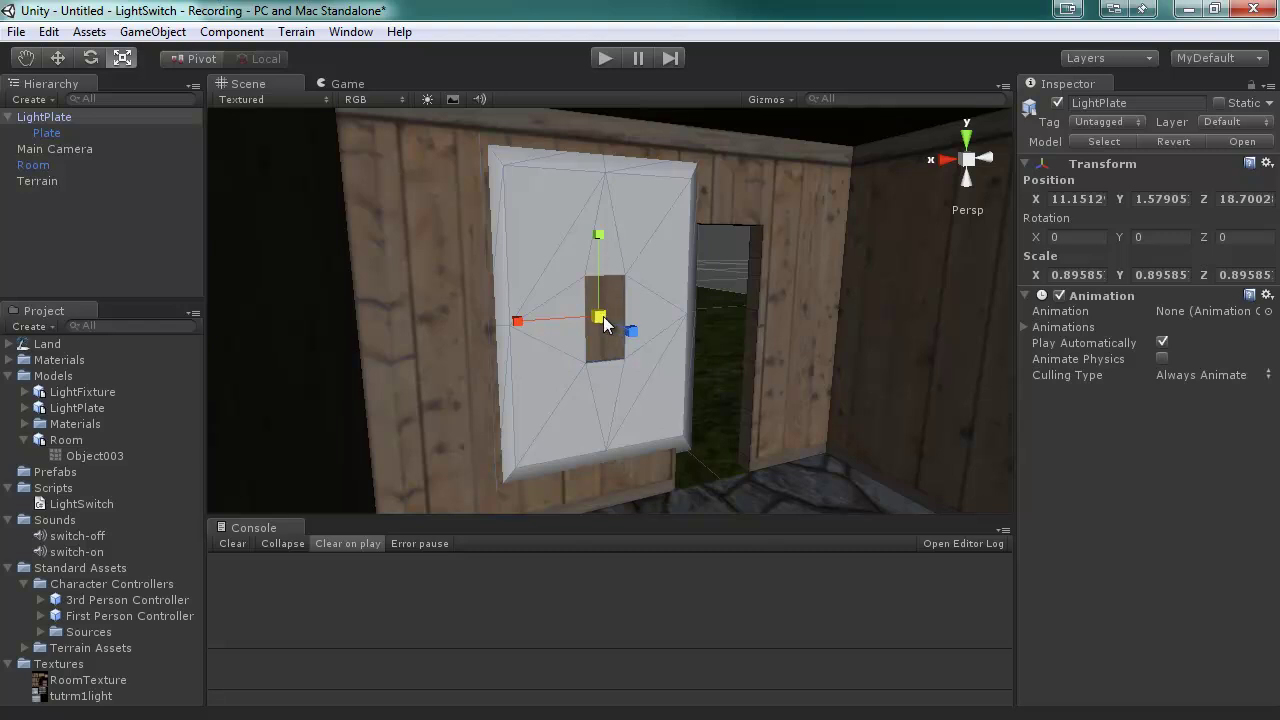
left_click_drag(603, 322, 645, 344)
- Move the plate back against the wall beside the doorway and slide it into place
key("w")
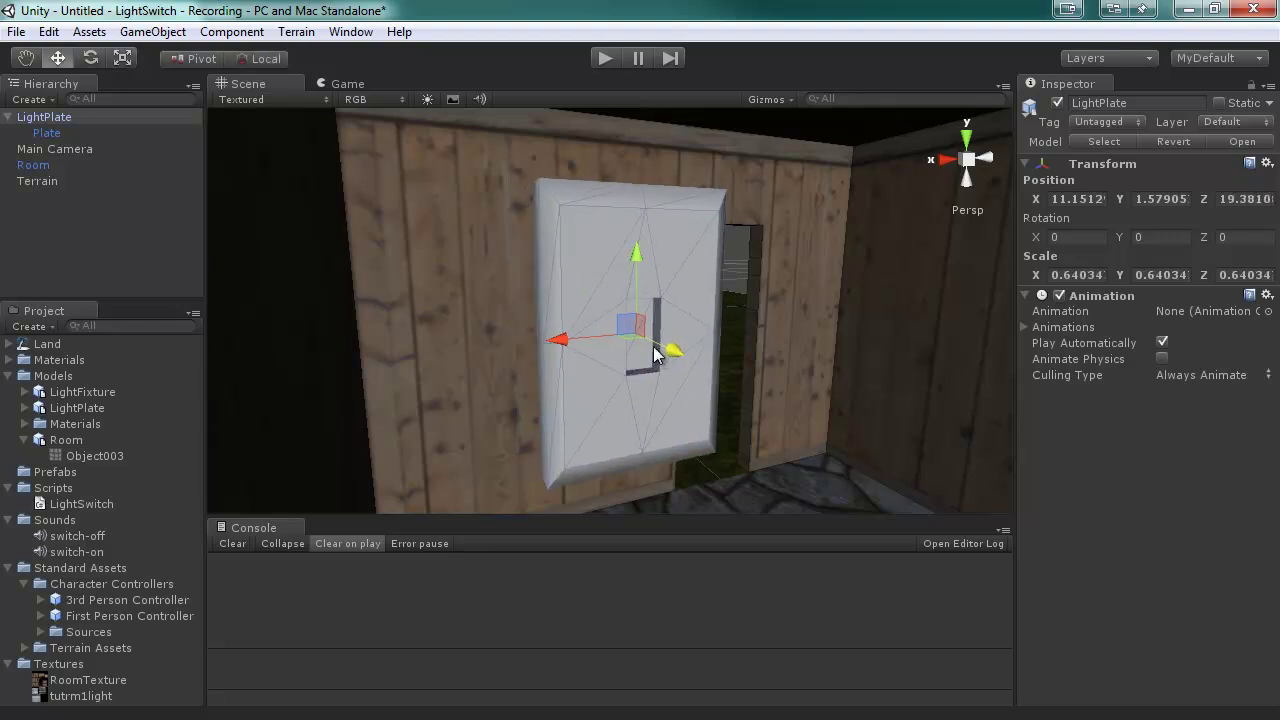
left_click_drag(655, 352, 515, 344)
key("r")
key("w")
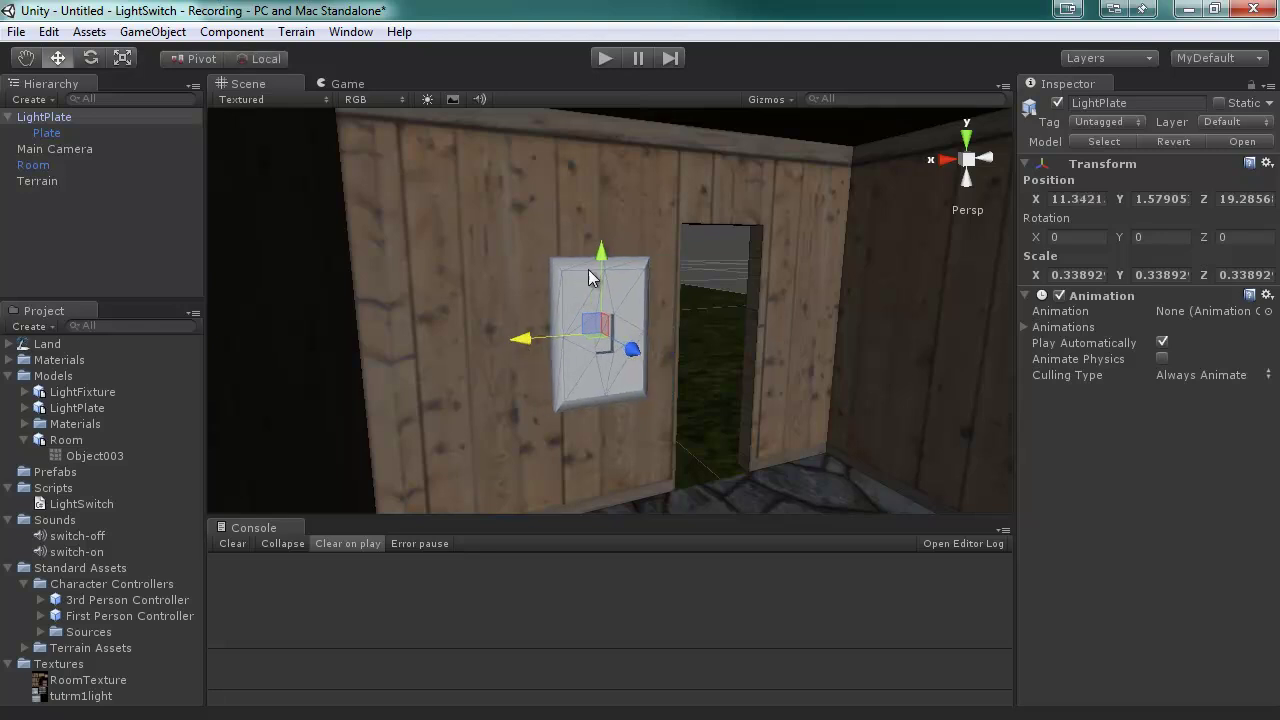
left_click_drag(600, 318, 600, 275)
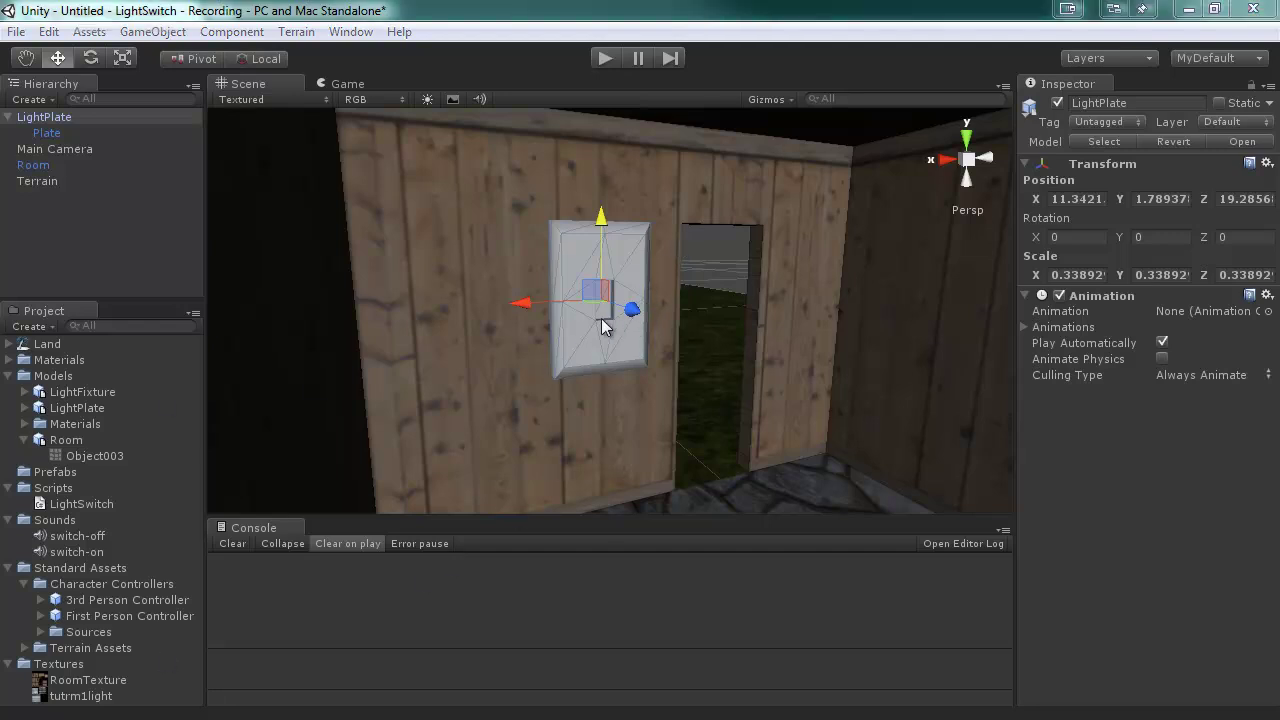
left_click_drag(522, 318, 513, 320)
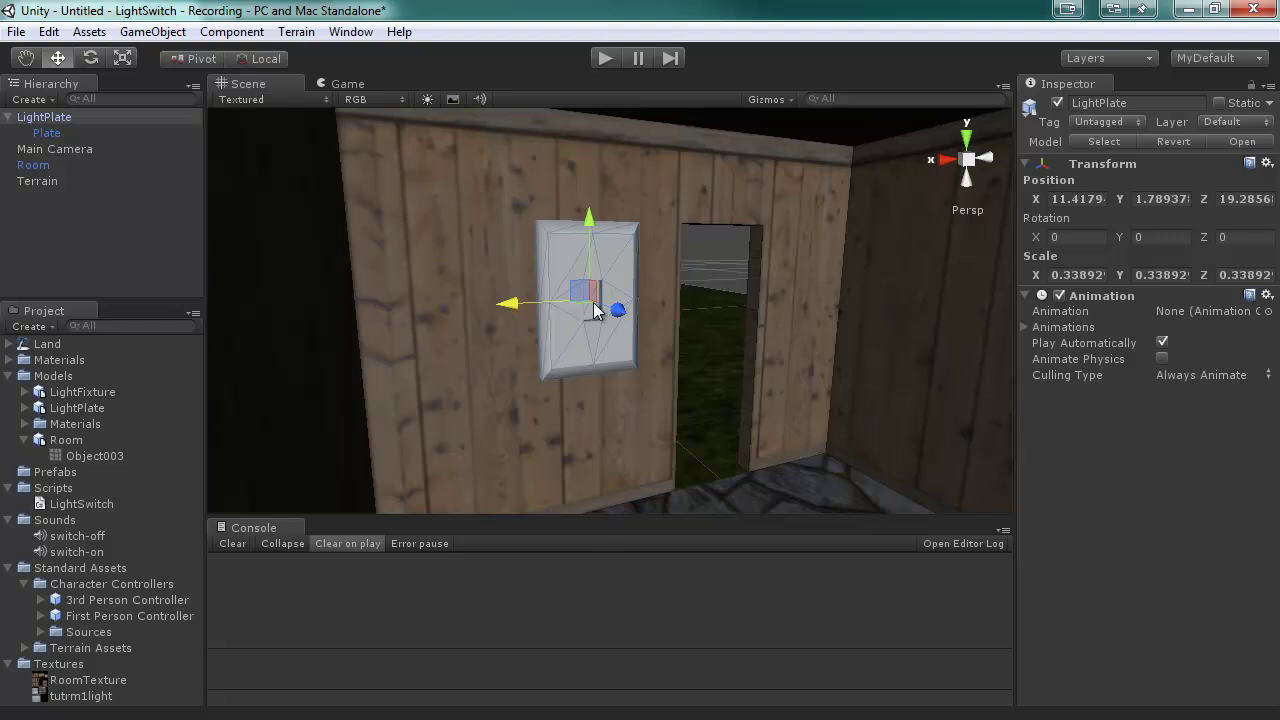
- Reselect the placed LightPlate object to check its position on the wall
left_click(611, 341)
left_click(705, 322)
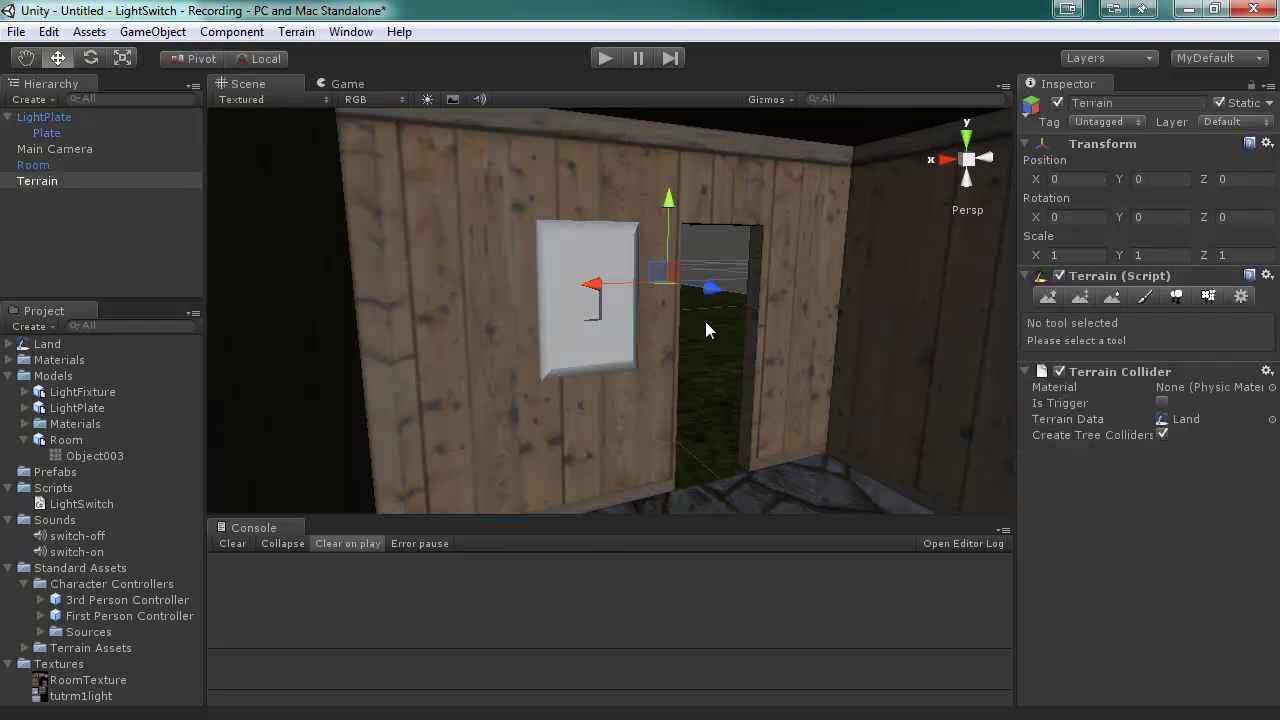
left_click(605, 344)
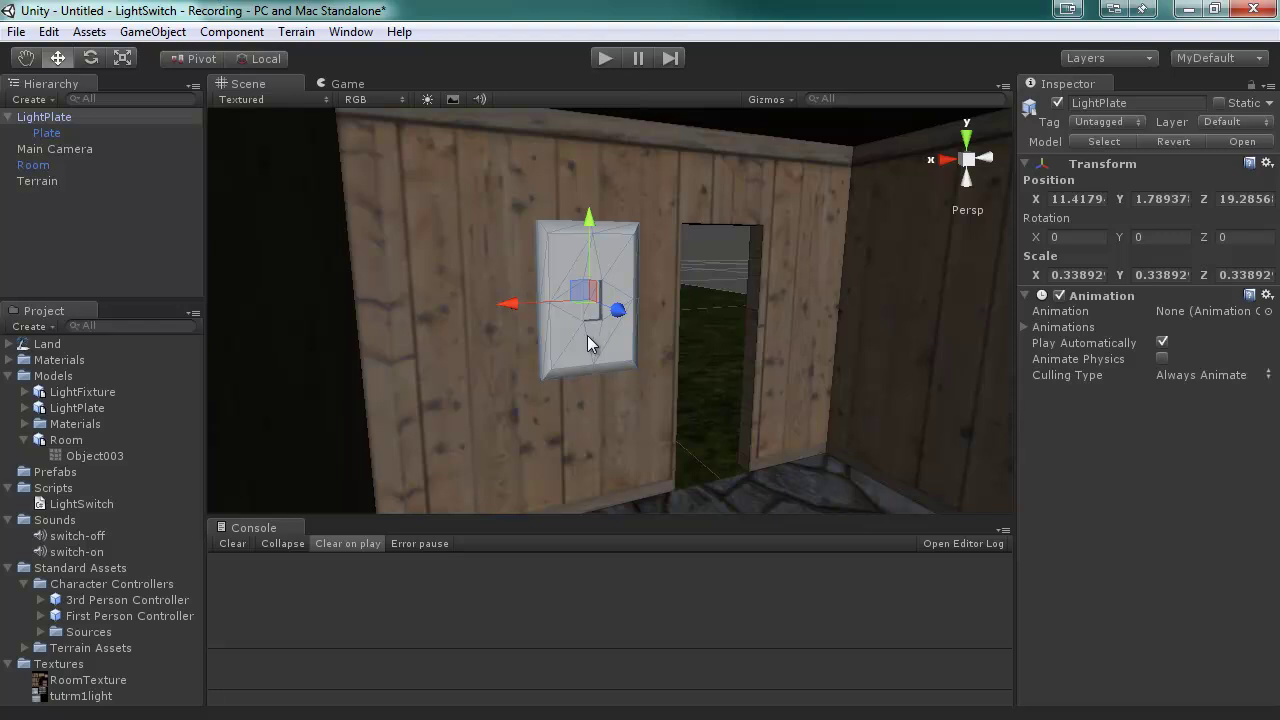
left_click(621, 289)
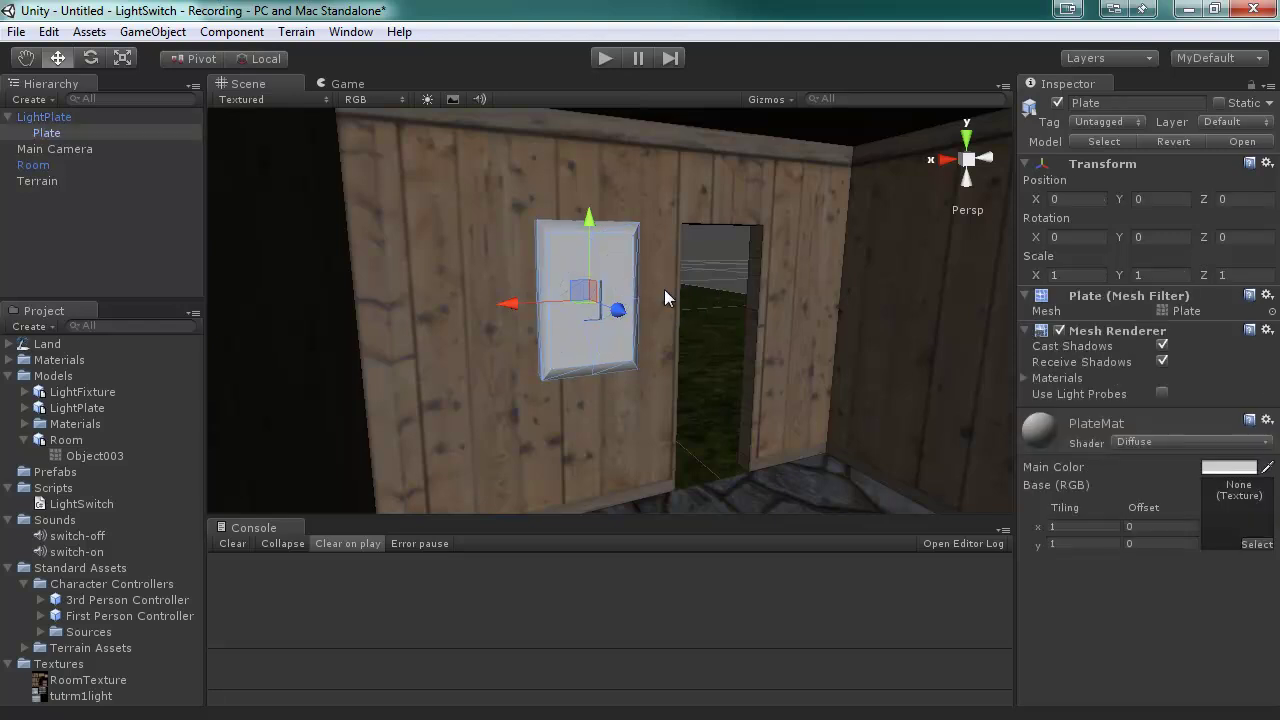
left_click(722, 305)
left_click(620, 321)
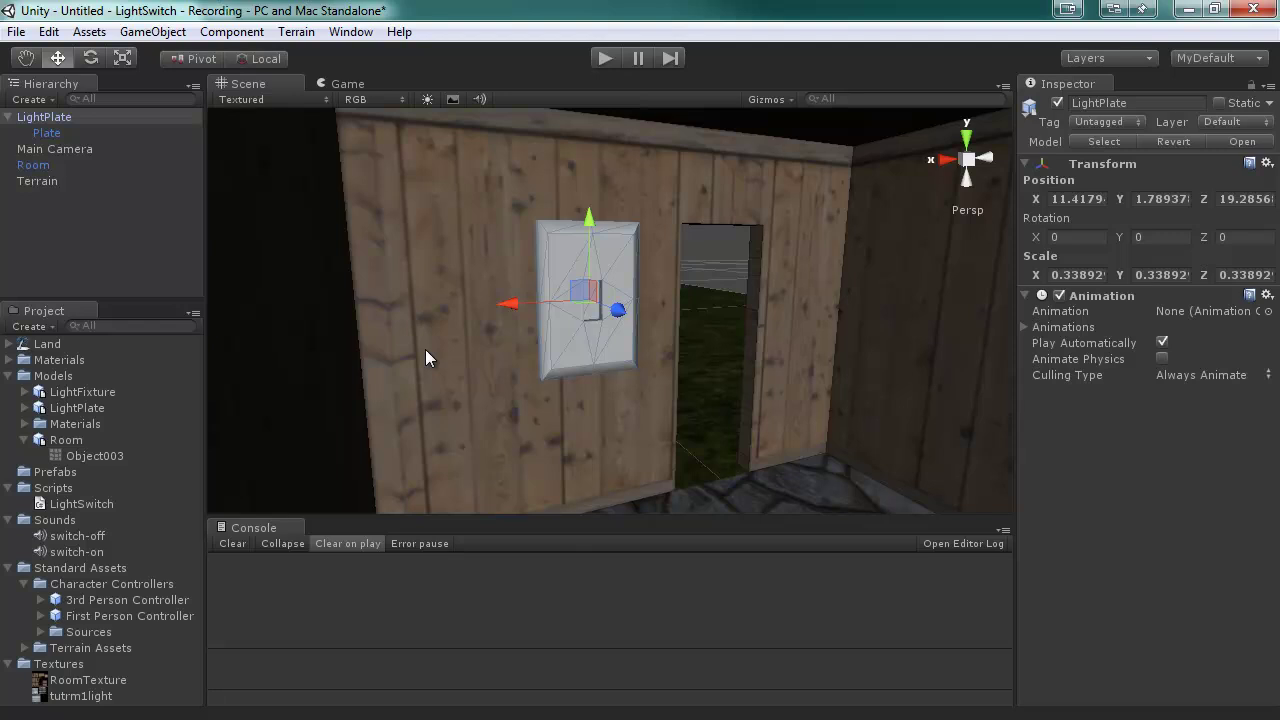
left_click(77, 117)
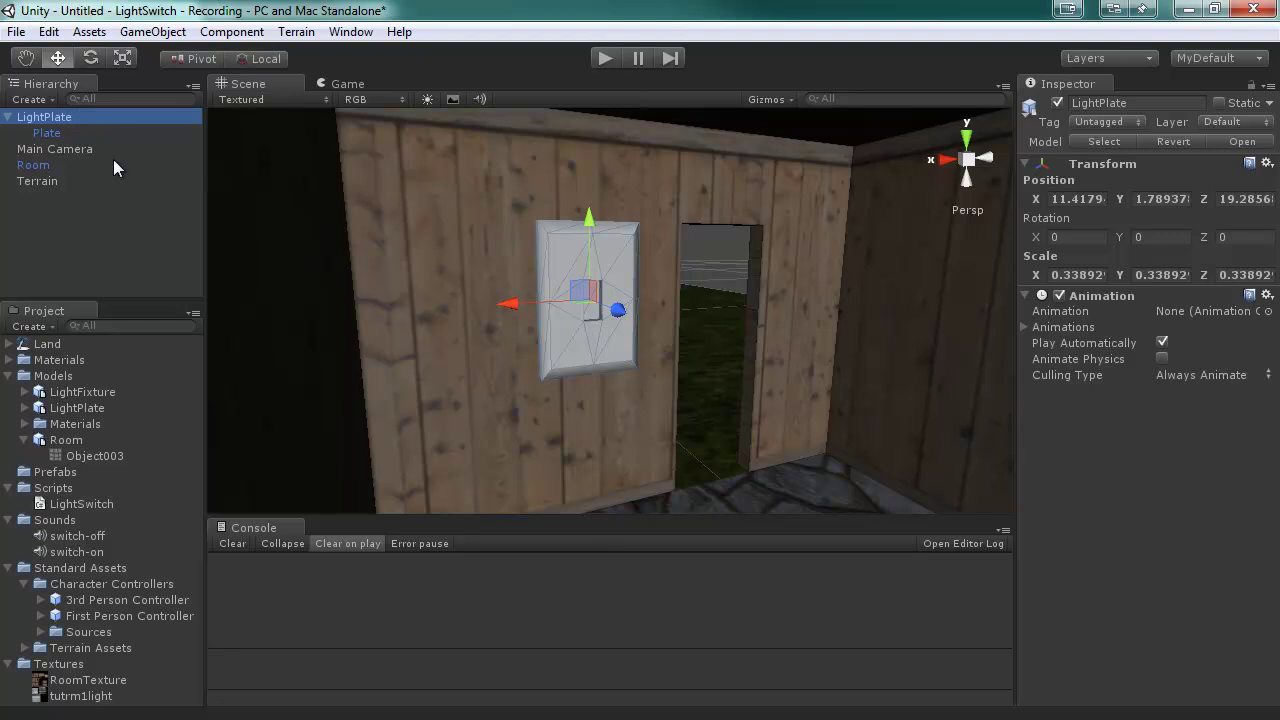
- Create a new cube and shrink it to about a fifth of its size
left_click(172, 36)
mouse_move(160, 80)
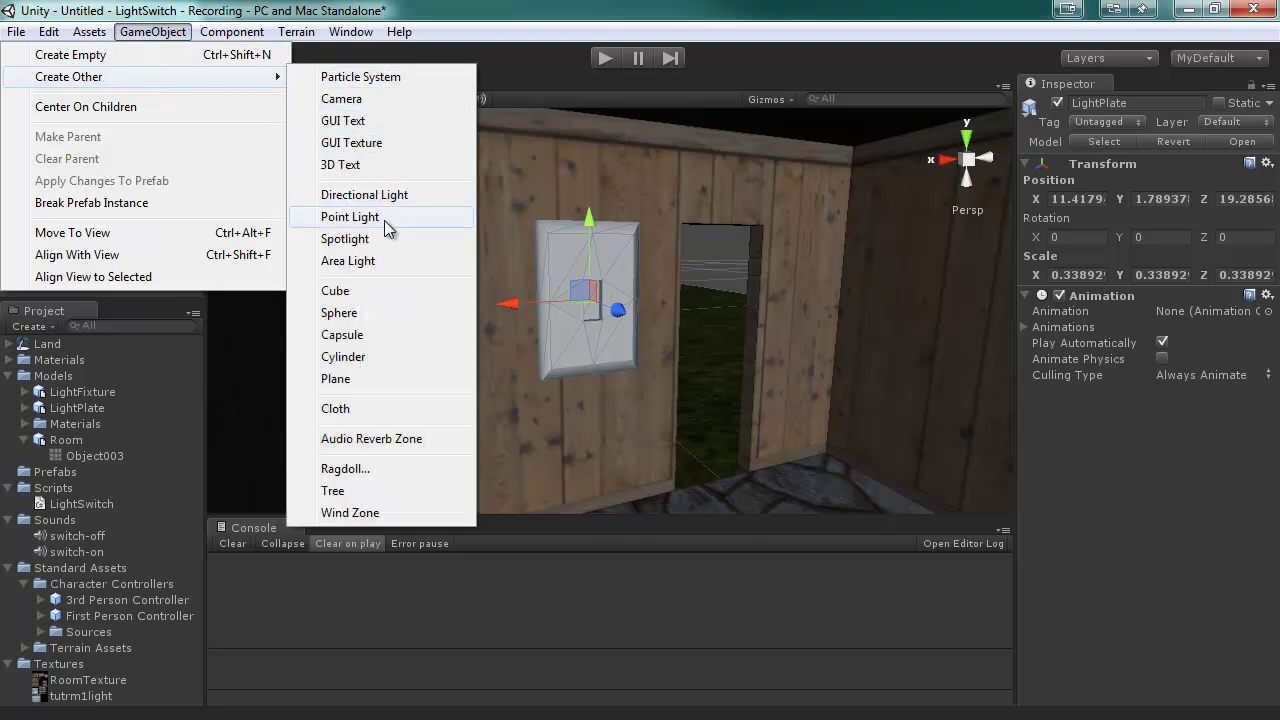
left_click(389, 291)
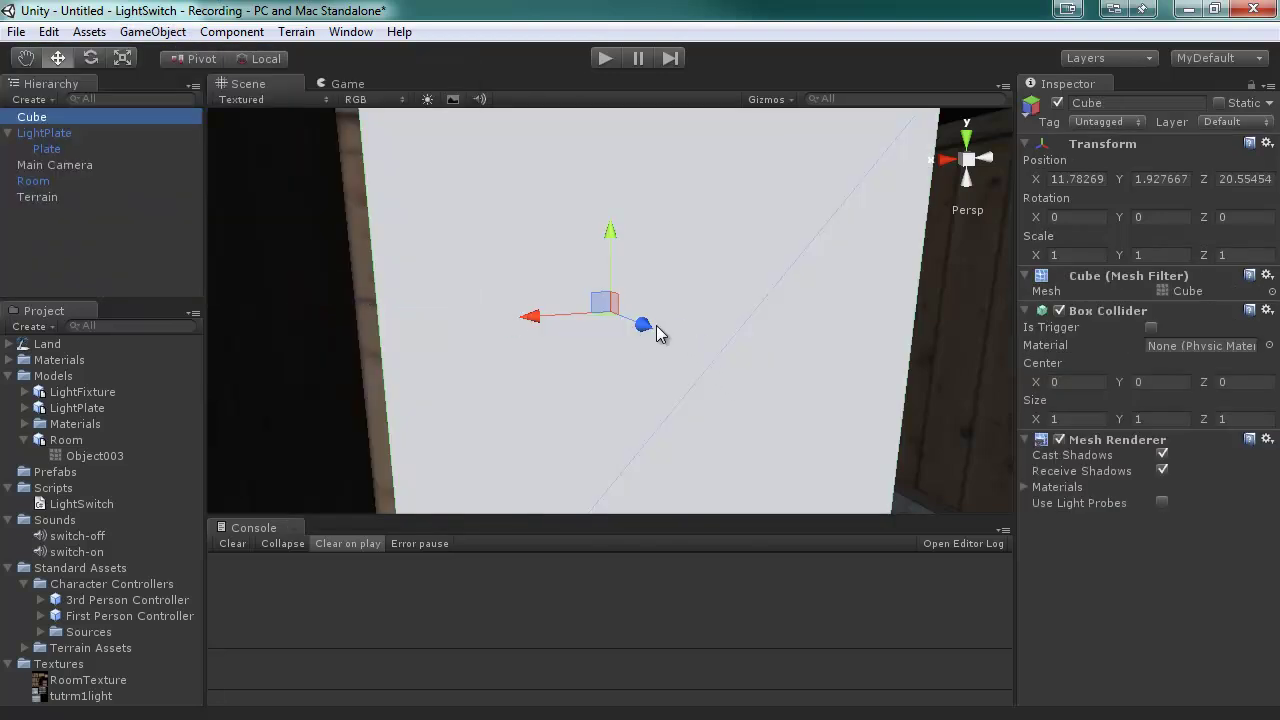
key("r")
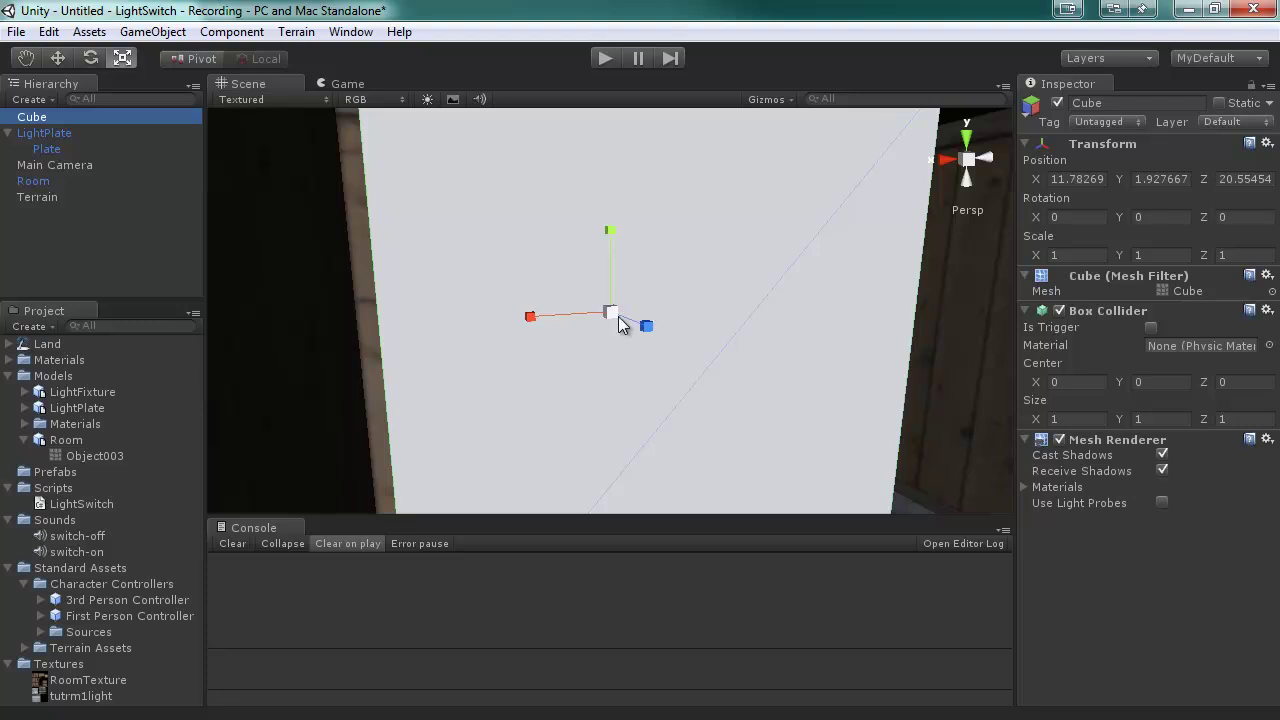
left_click_drag(612, 318, 555, 366)
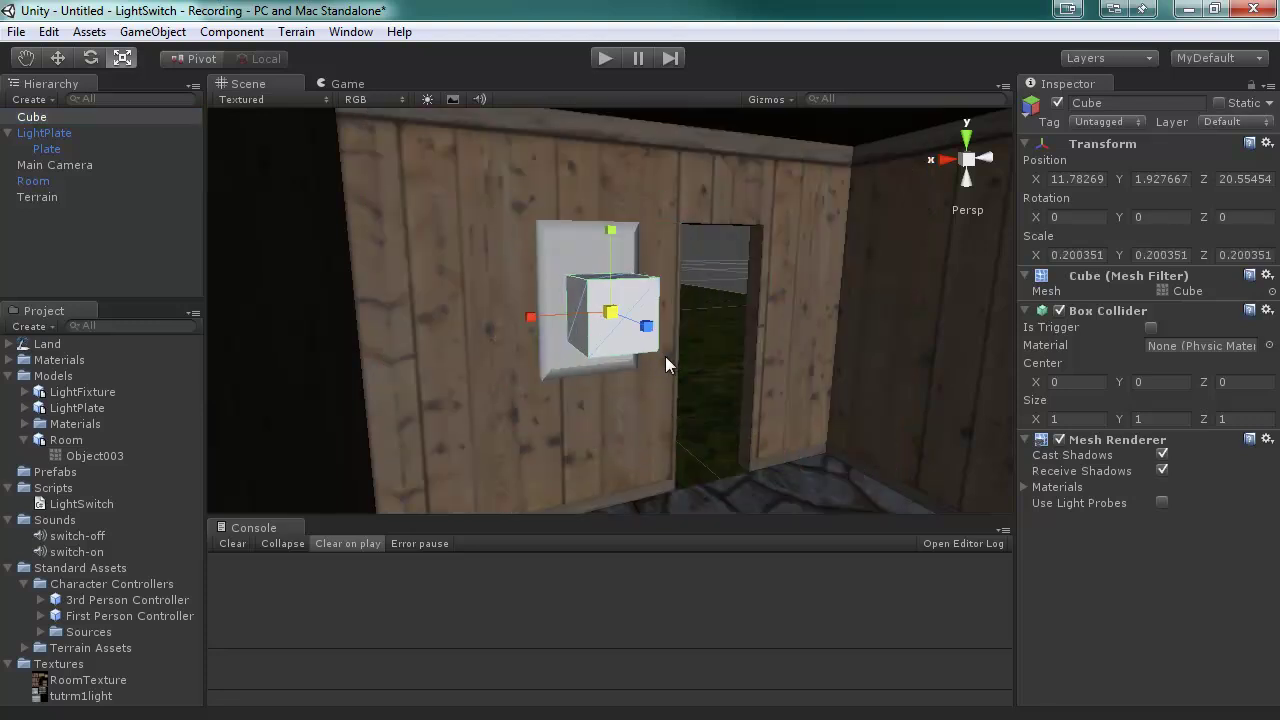
left_click_drag(666, 357, 265, 340, "alt")
- Parent the cube to LightPlate, reset its Transform, and scale it to about 0.44
left_click_drag(43, 117, 57, 142)
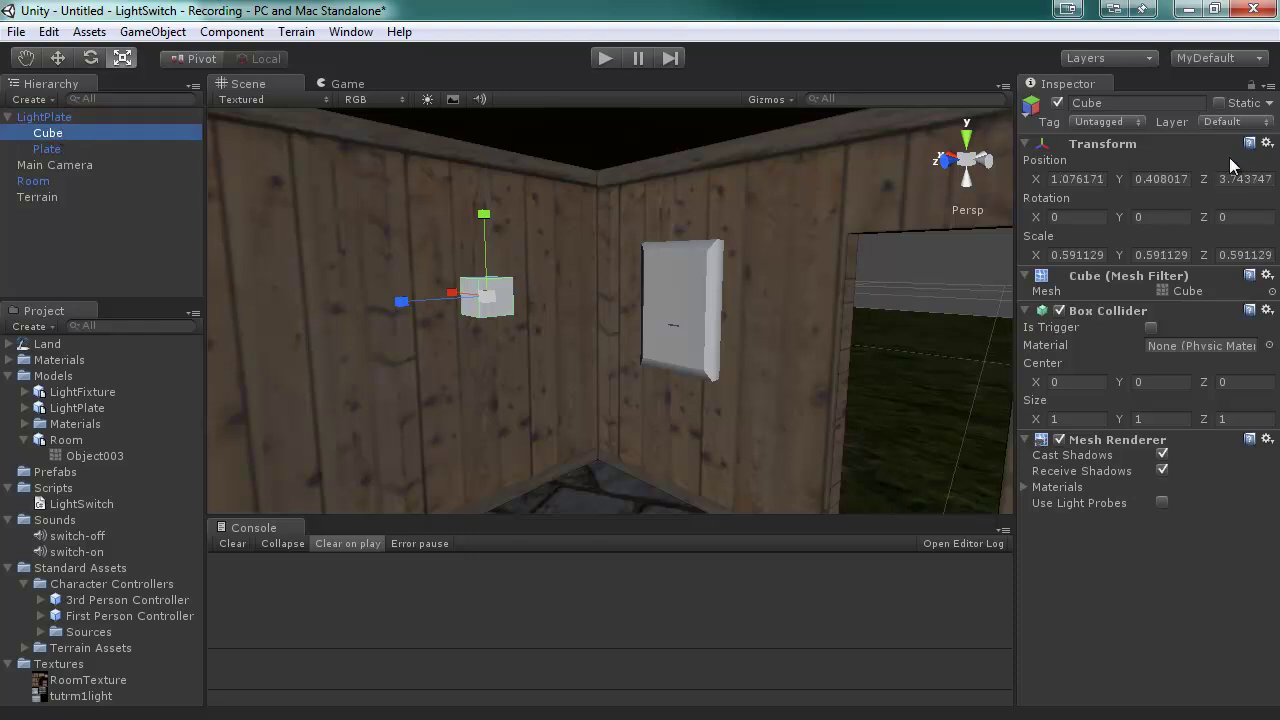
left_click(1267, 143)
left_click(1129, 165)
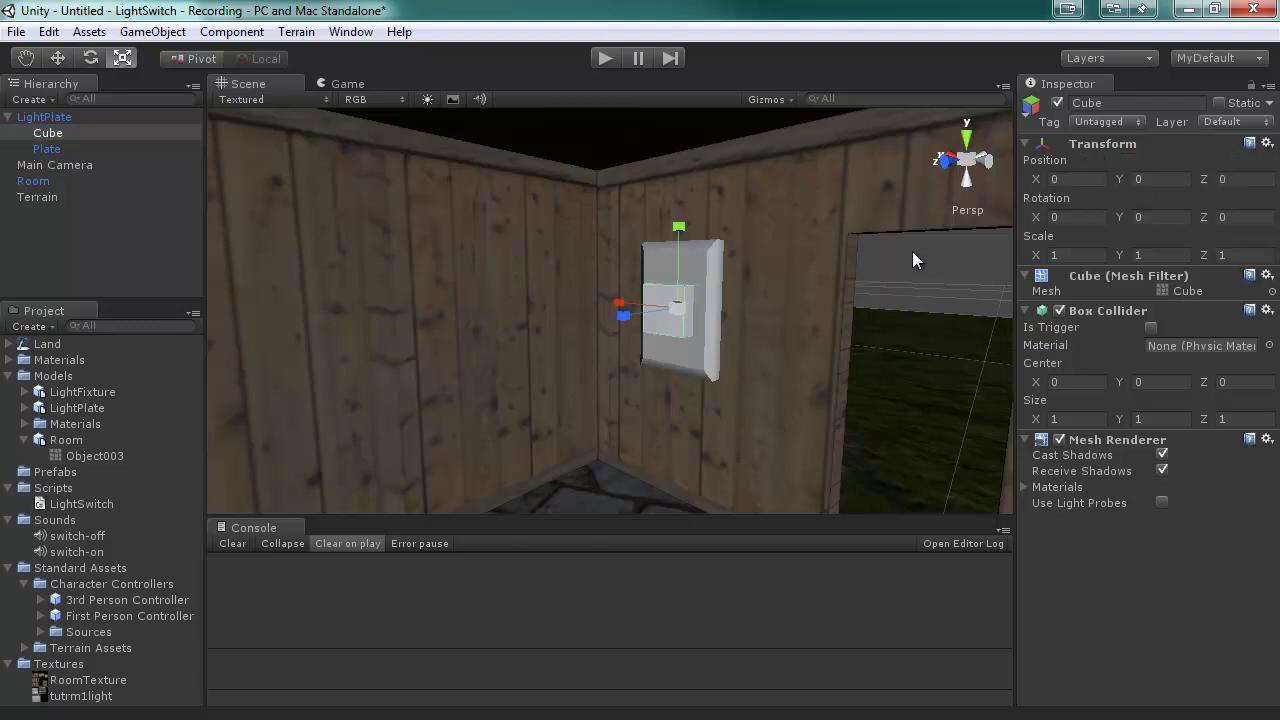
left_click_drag(674, 310, 678, 337)
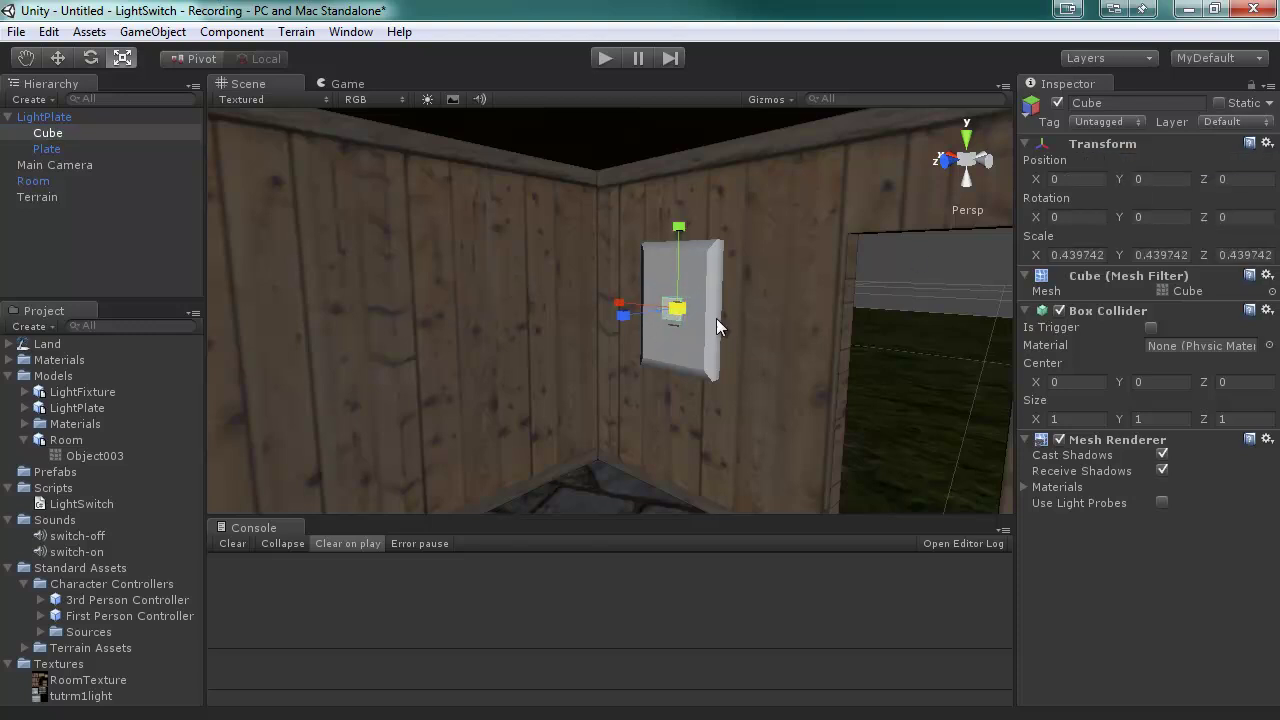
right_click_drag(716, 318, 556, 274)
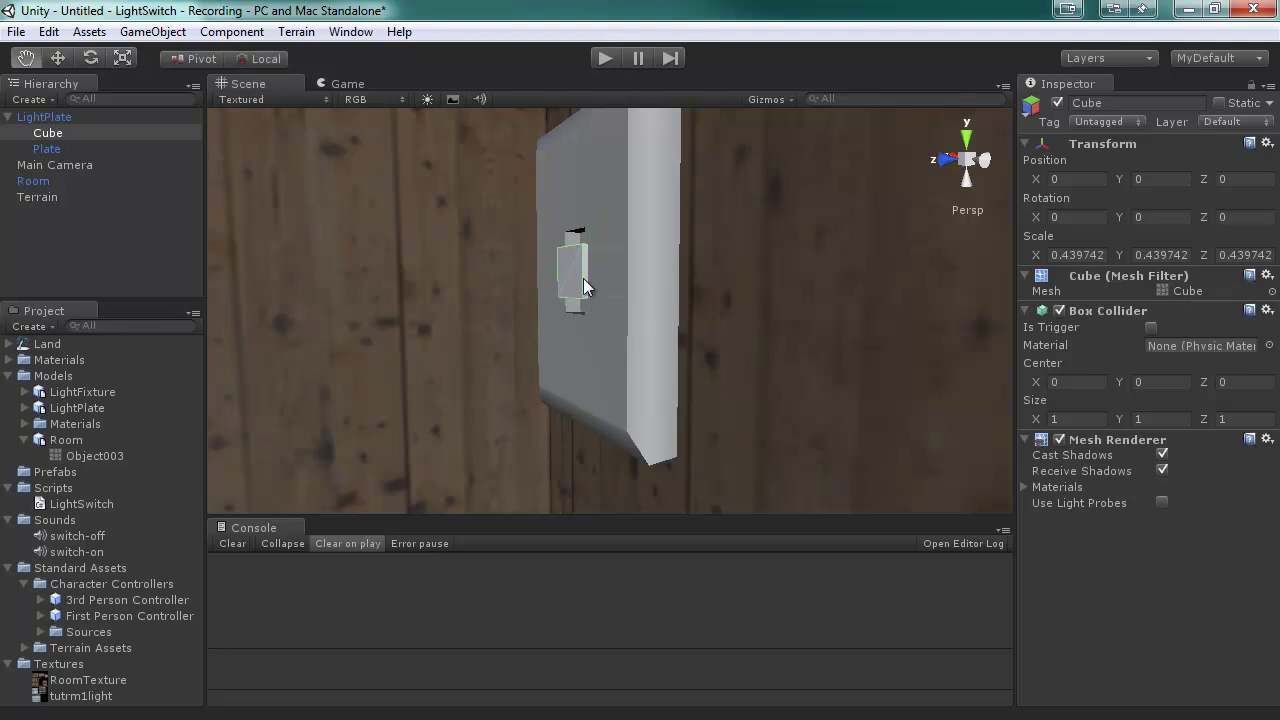
- Pull the cube out from the plate face, then narrow it and flatten it vertically
key("w")
mouse_move(525, 276)
left_mouse_down()
mouse_move(484, 276)
mouse_move(511, 281)
left_mouse_up()
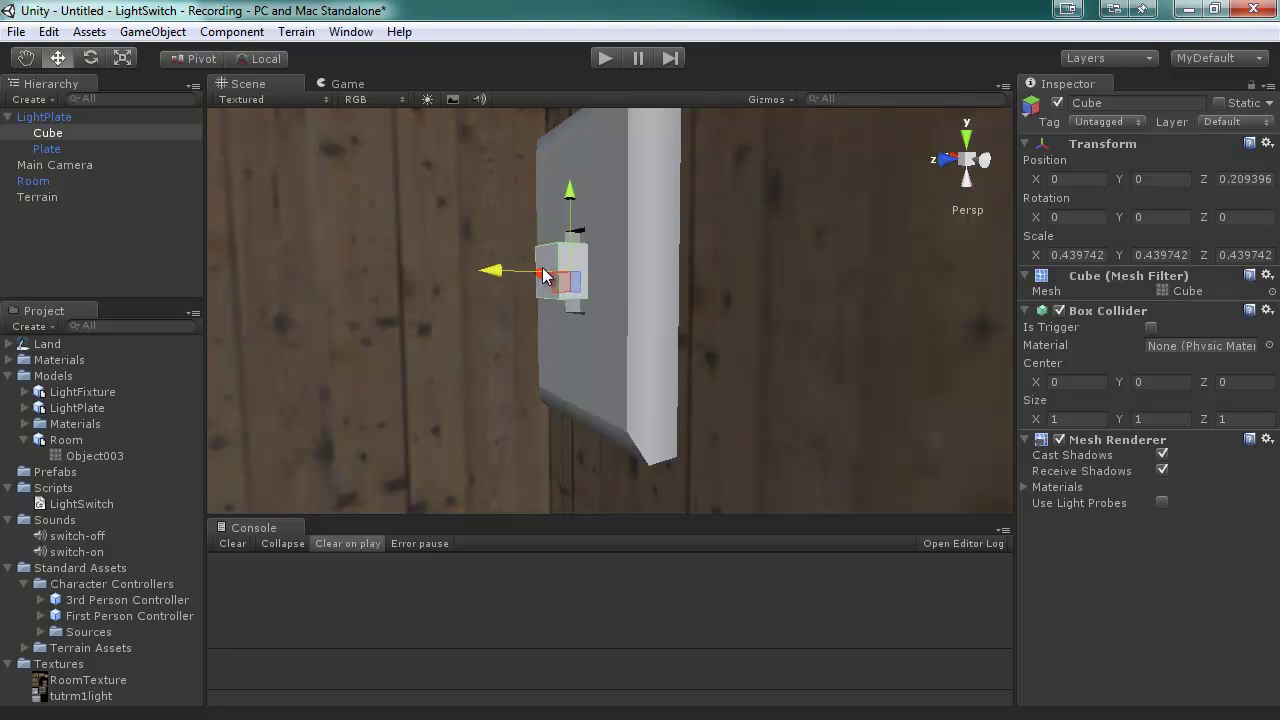
left_click_drag(523, 362, 782, 334, "alt")
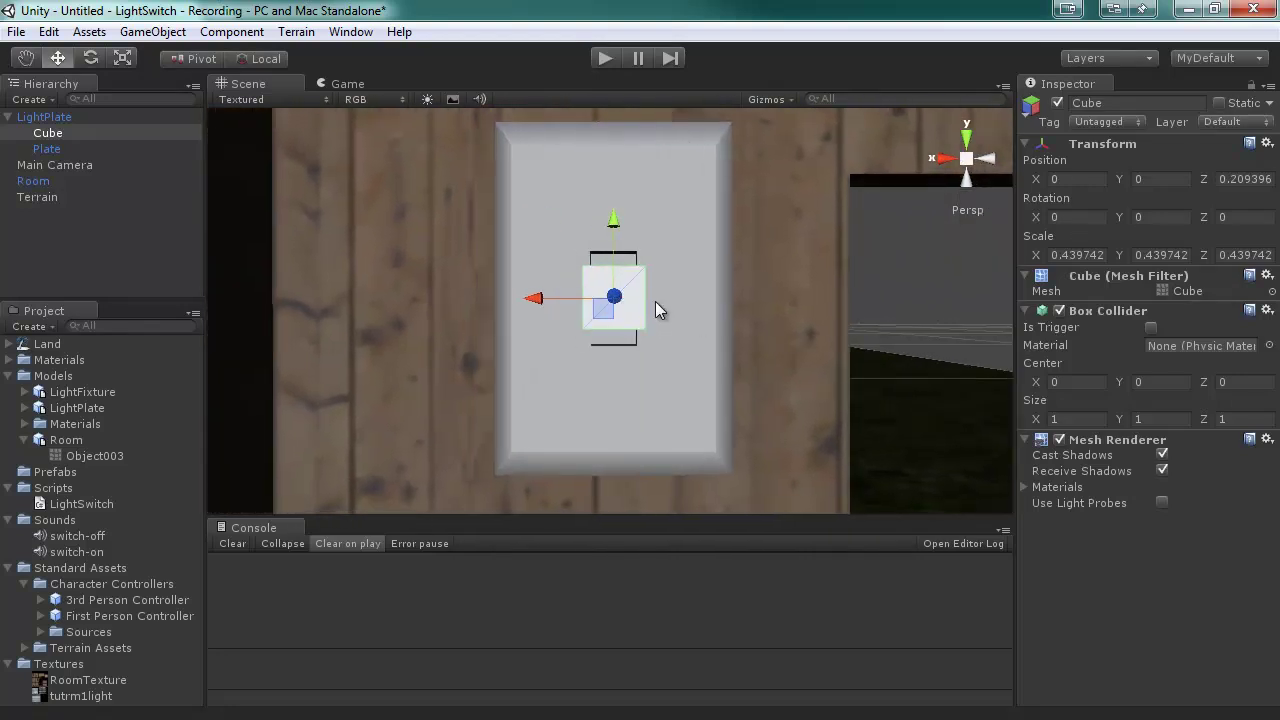
key("r")
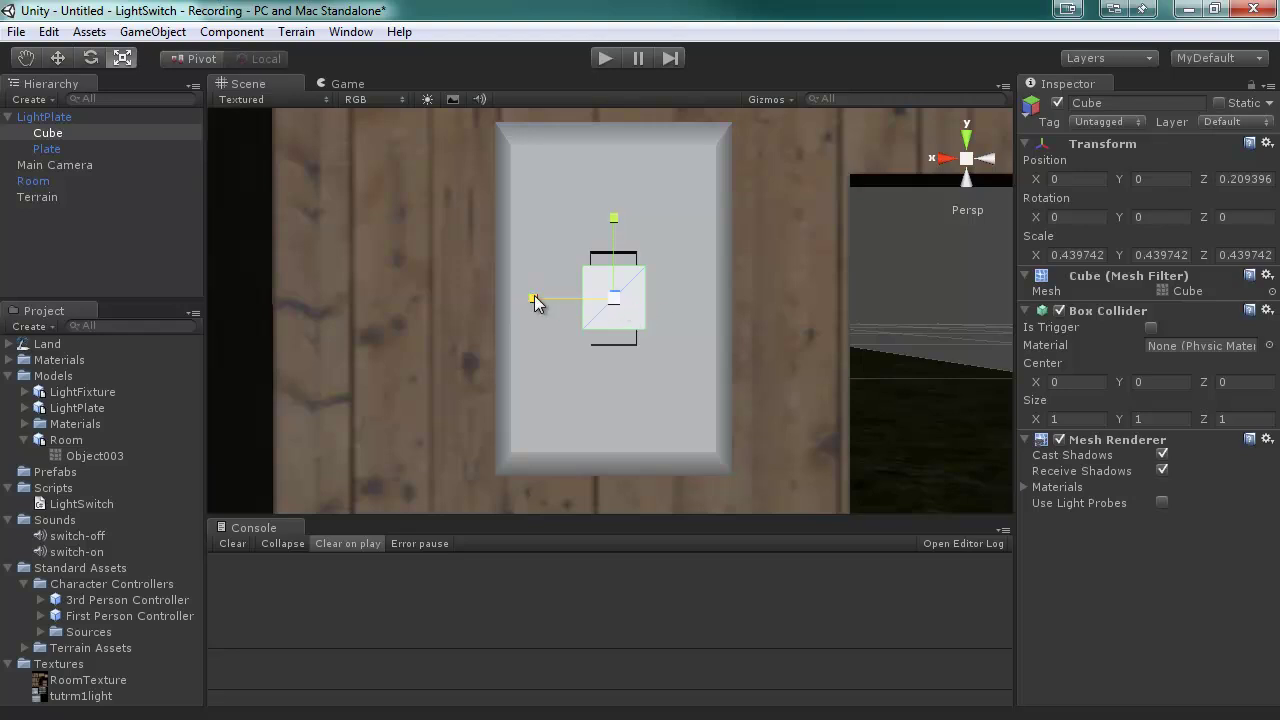
left_click_drag(534, 298, 559, 305)
left_click_drag(615, 225, 617, 276)
- Move the cube into the lower part of the plate opening, at Y -0.253
key("w")
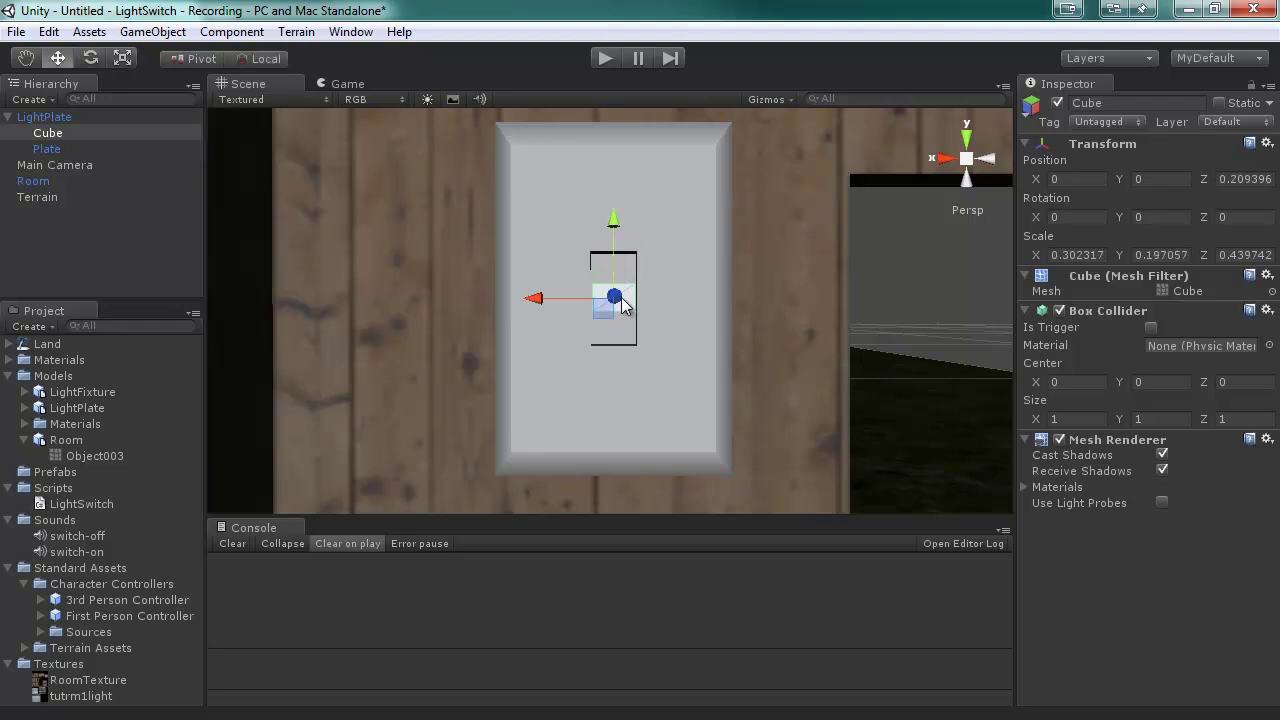
left_click_drag(614, 222, 614, 186)
left_click_drag(736, 298, 800, 334, "alt")
scroll(613, 295, "up", 3)
left_click_drag(609, 233, 610, 288)
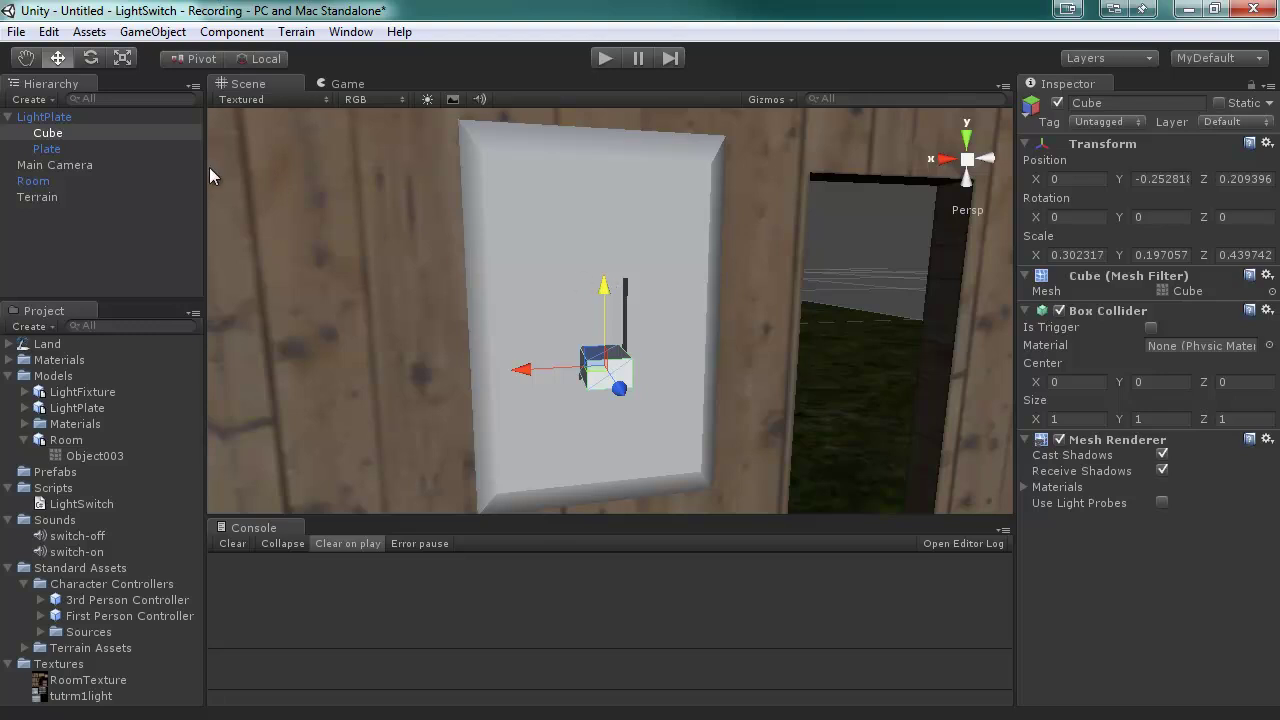
- Create an empty object named DownPosition as a child of LightPlate
left_click(152, 31)
left_click(80, 54)
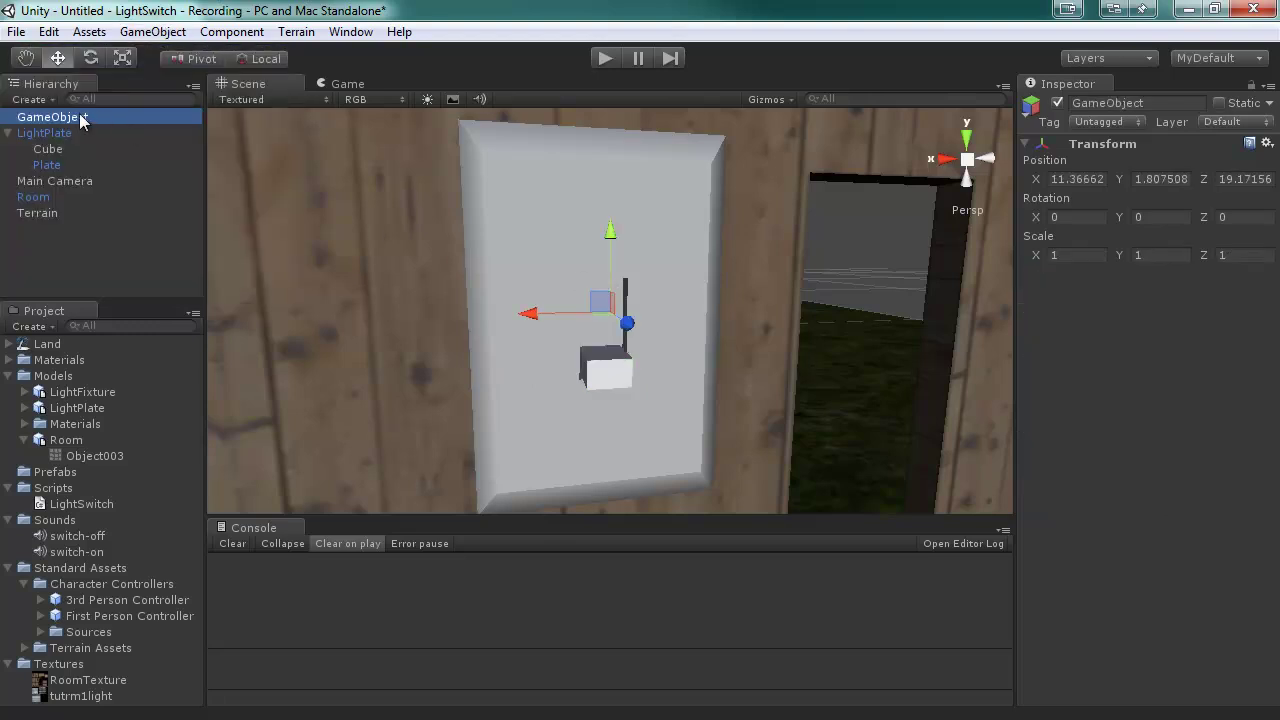
left_click_drag(80, 117, 78, 134)
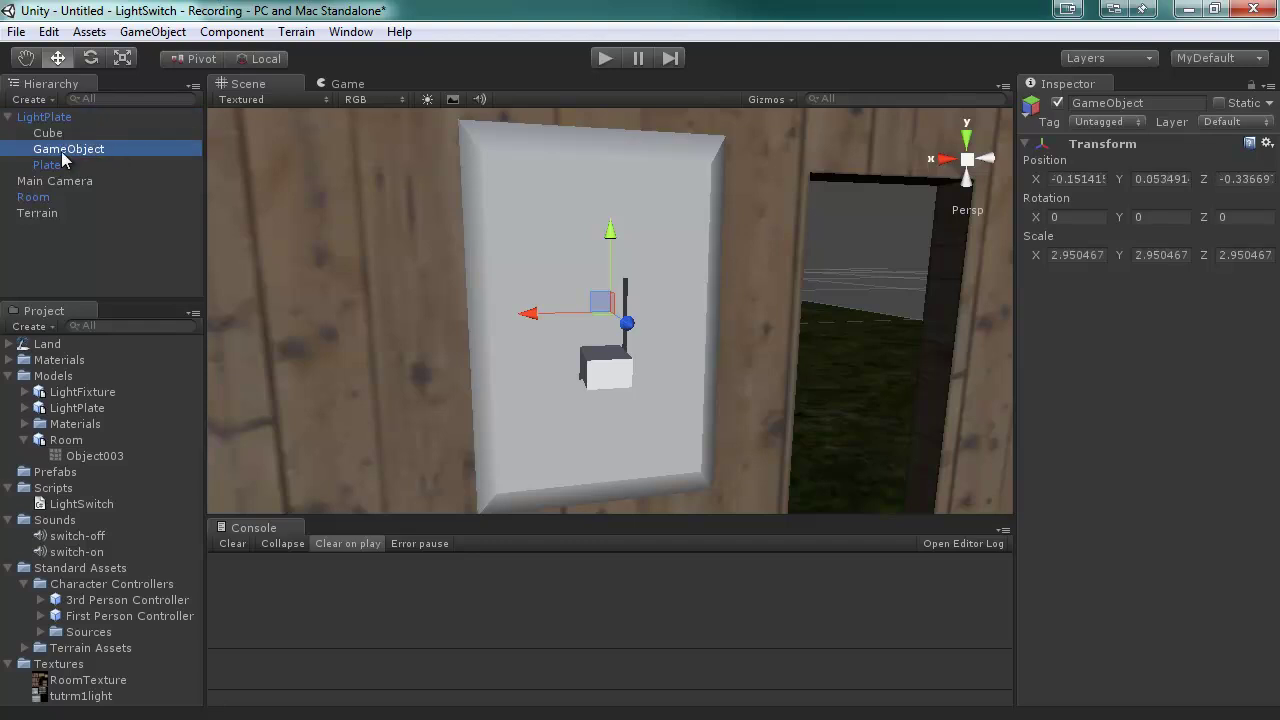
left_click(62, 153)
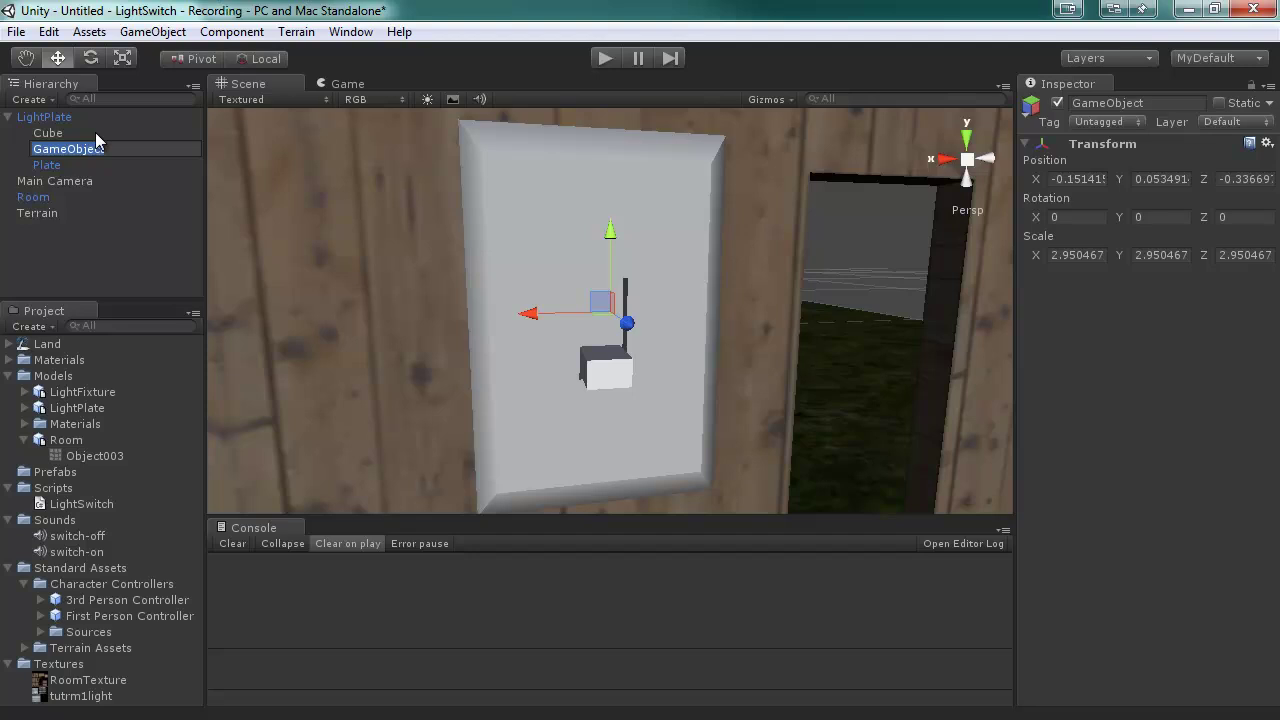
type("DownPosition")
key("Return")
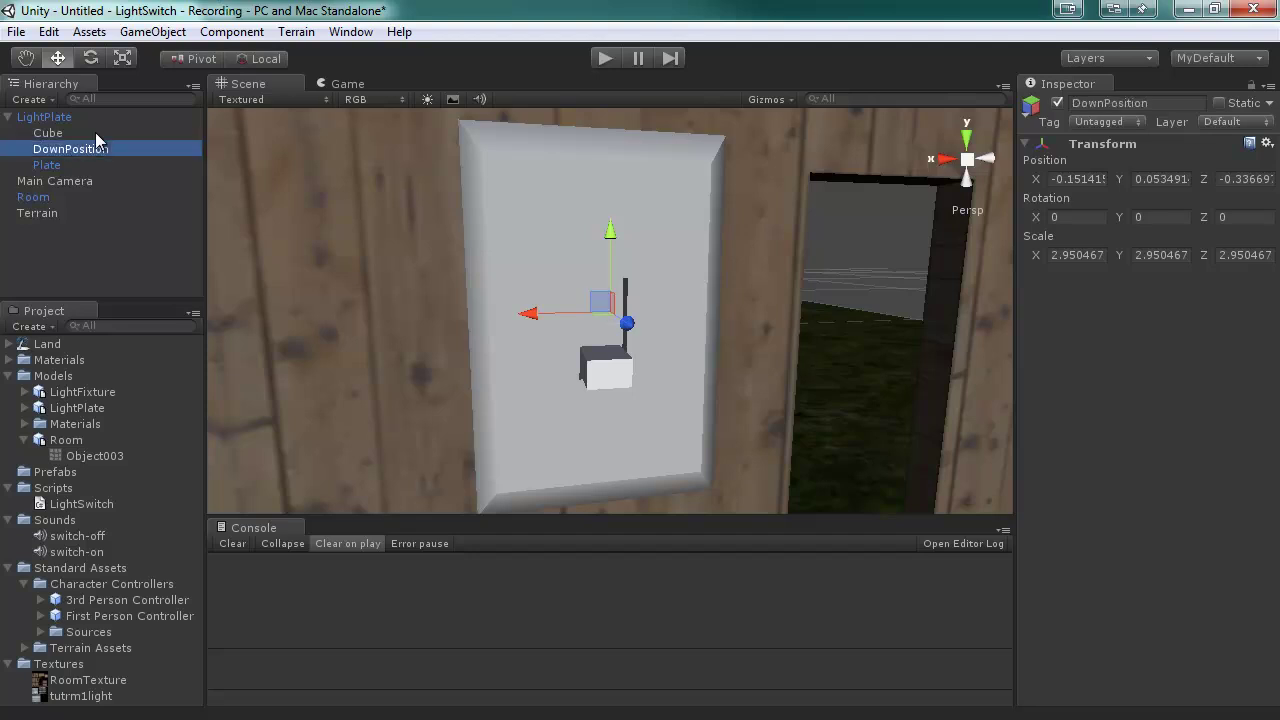
- Rename the small cube on the plate to Switch
left_click(50, 166)
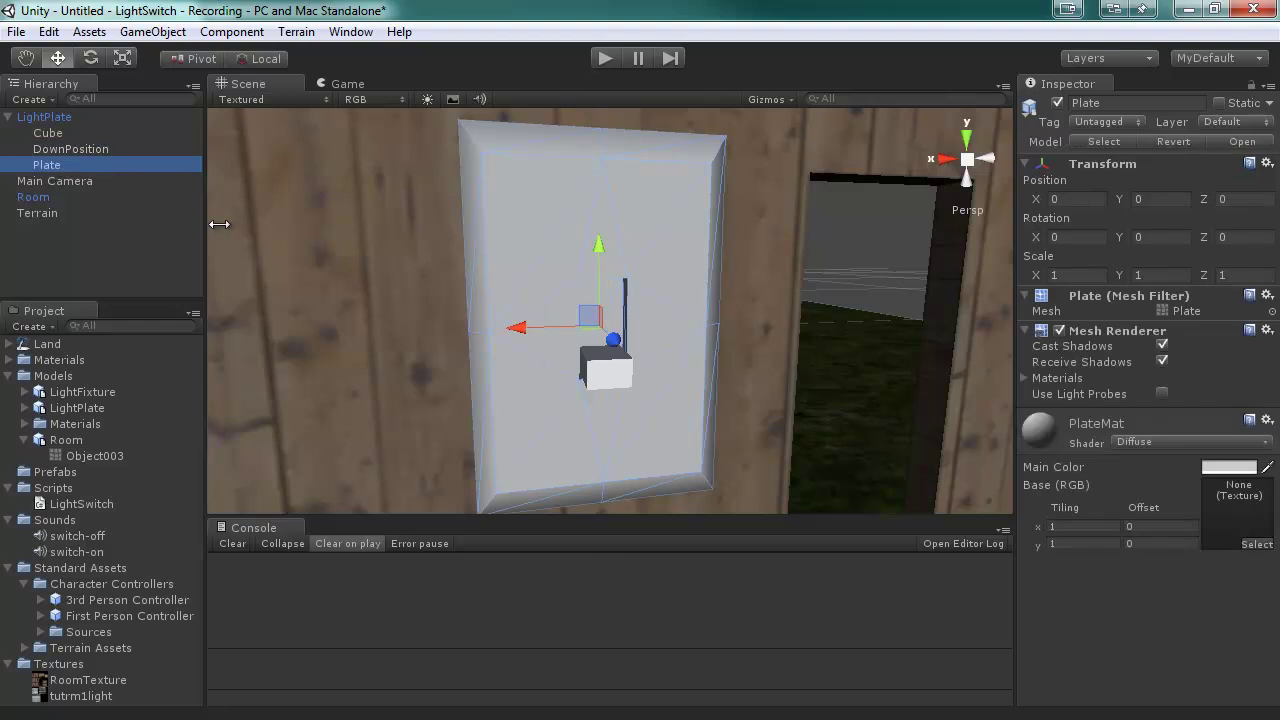
left_click(48, 133)
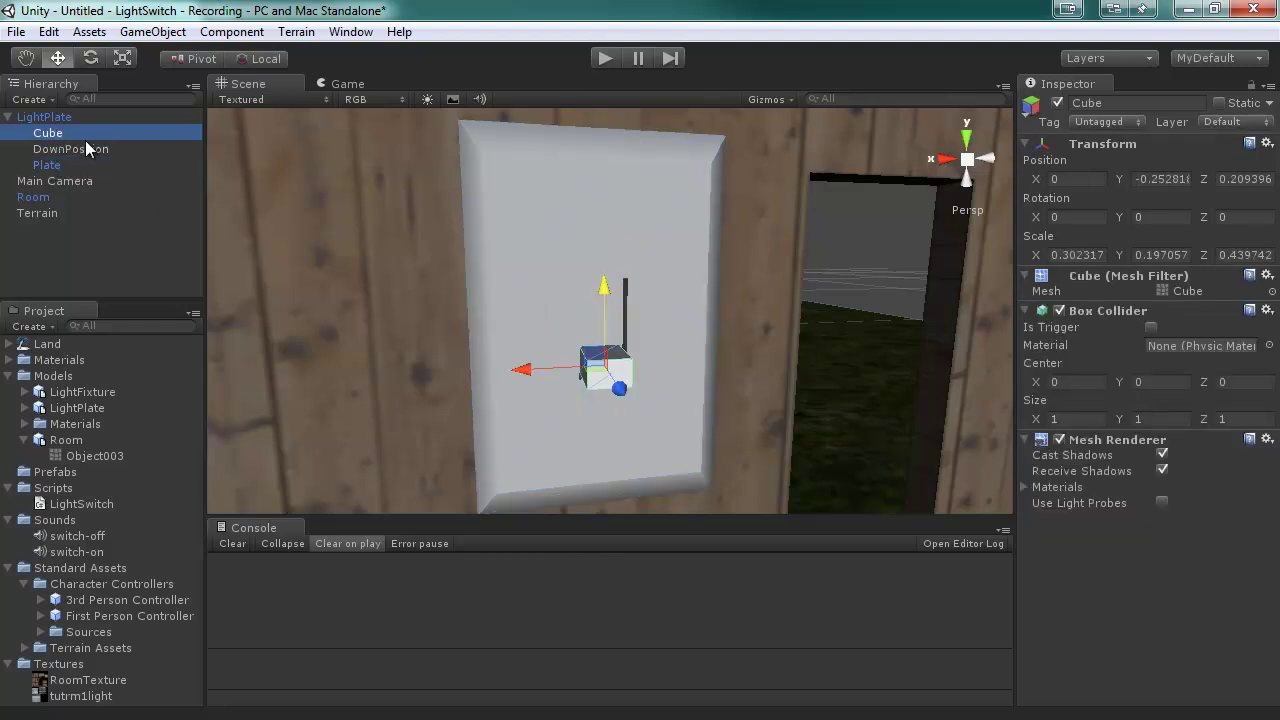
left_click(1163, 178)
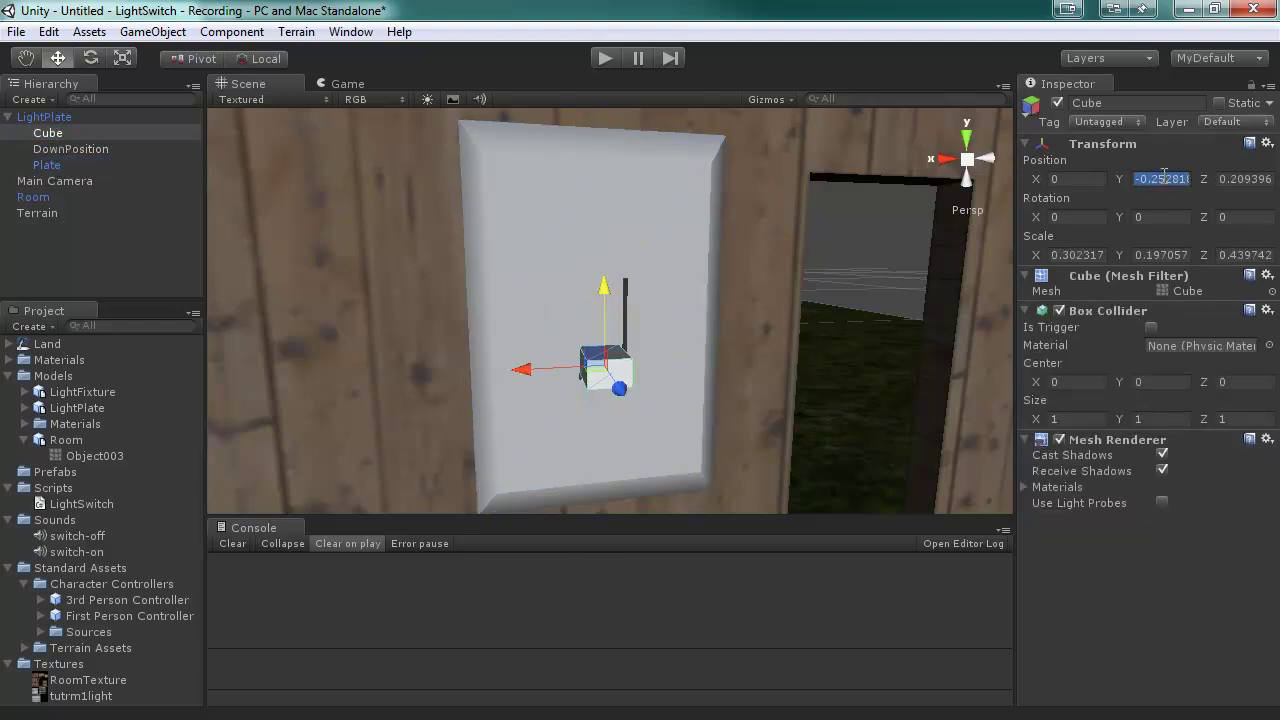
left_click(86, 130)
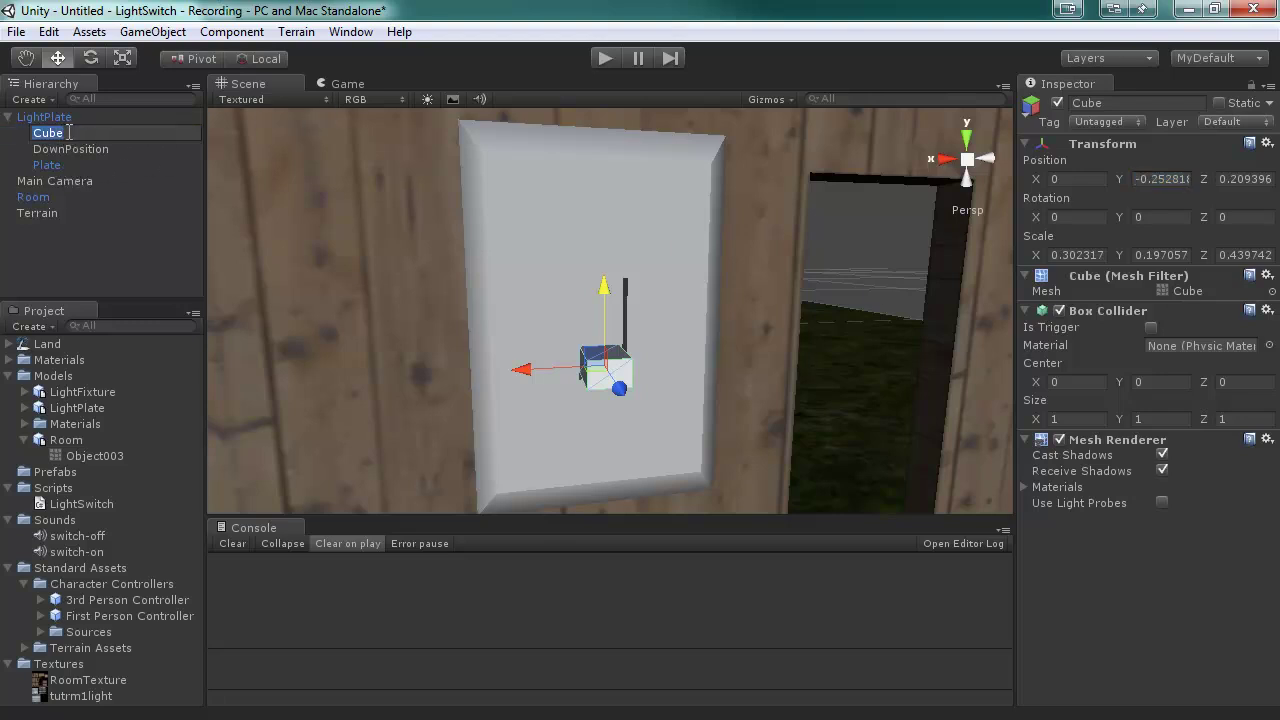
type("Togg")
type("Switch")
key("Return")
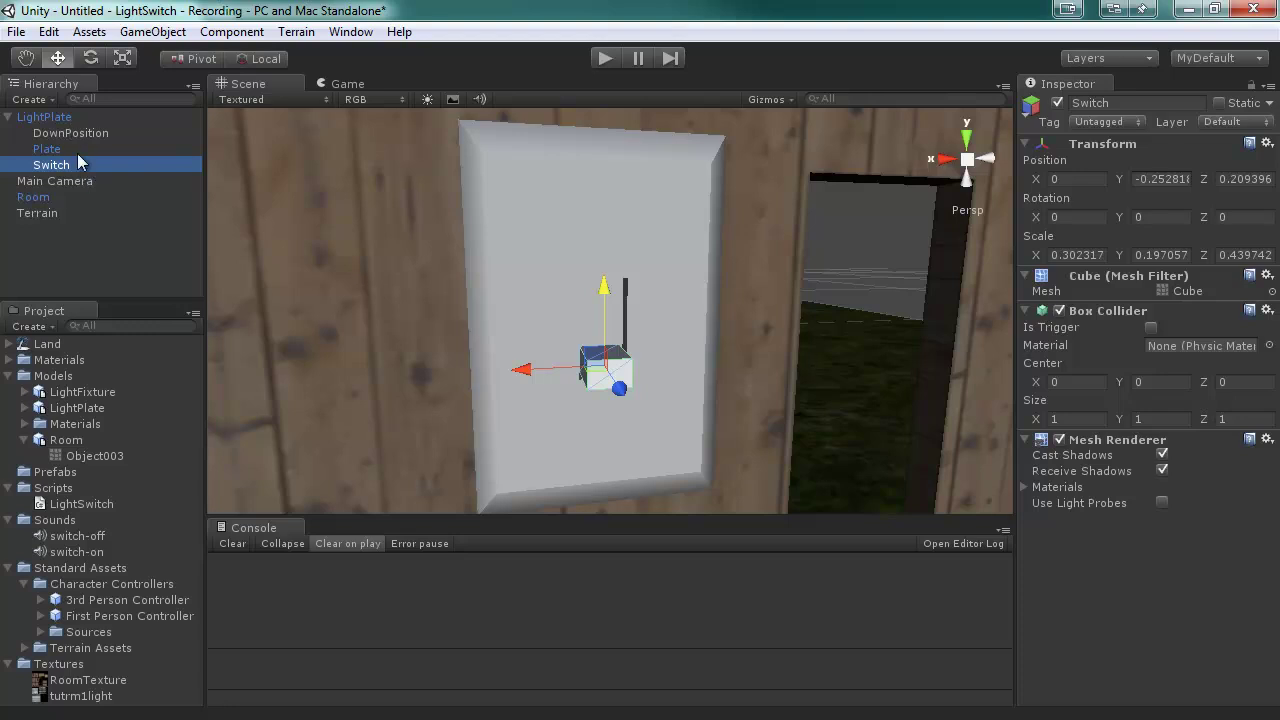
- Copy the Switch's Y position and reset DownPosition's Transform
left_click(1163, 179)
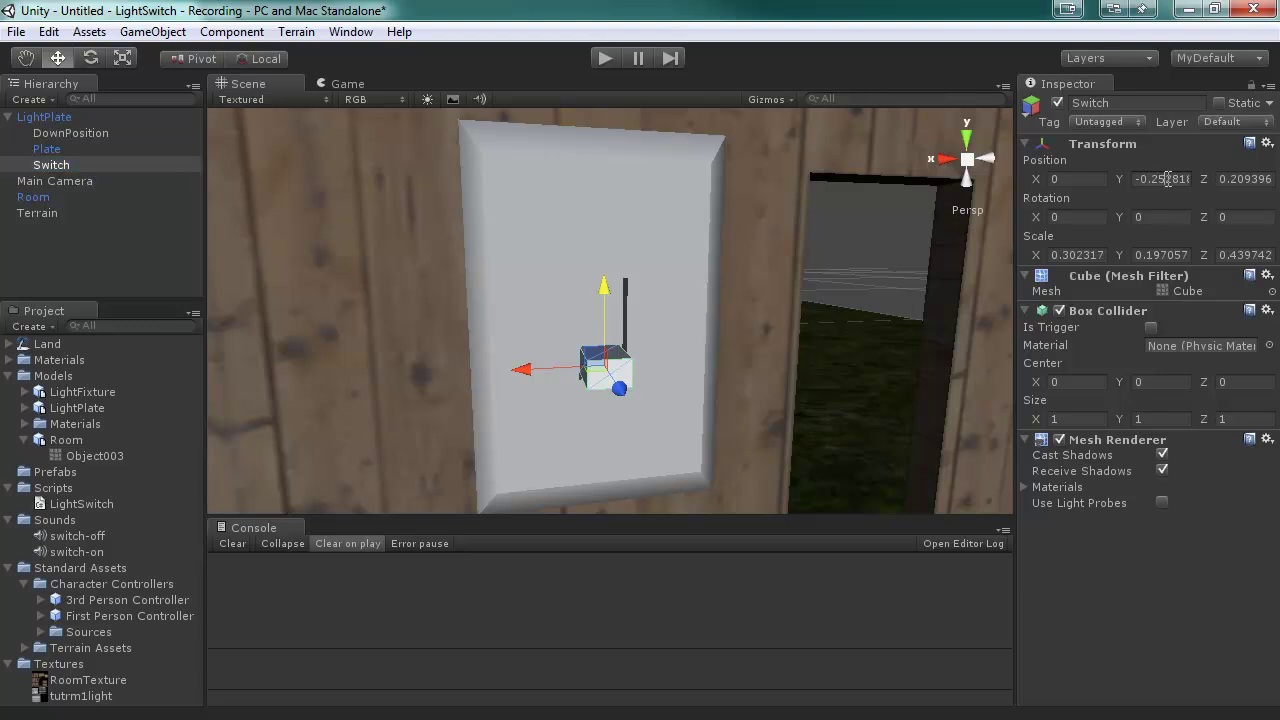
double_click(1155, 182)
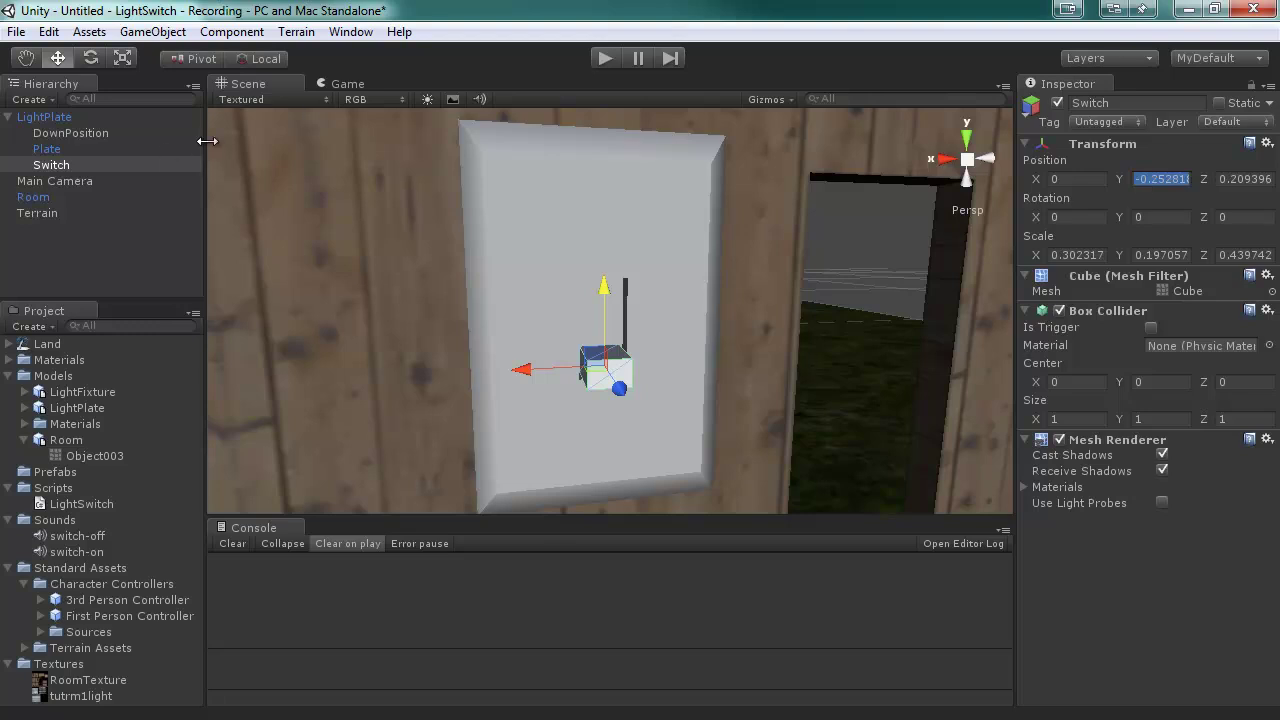
left_click(100, 134)
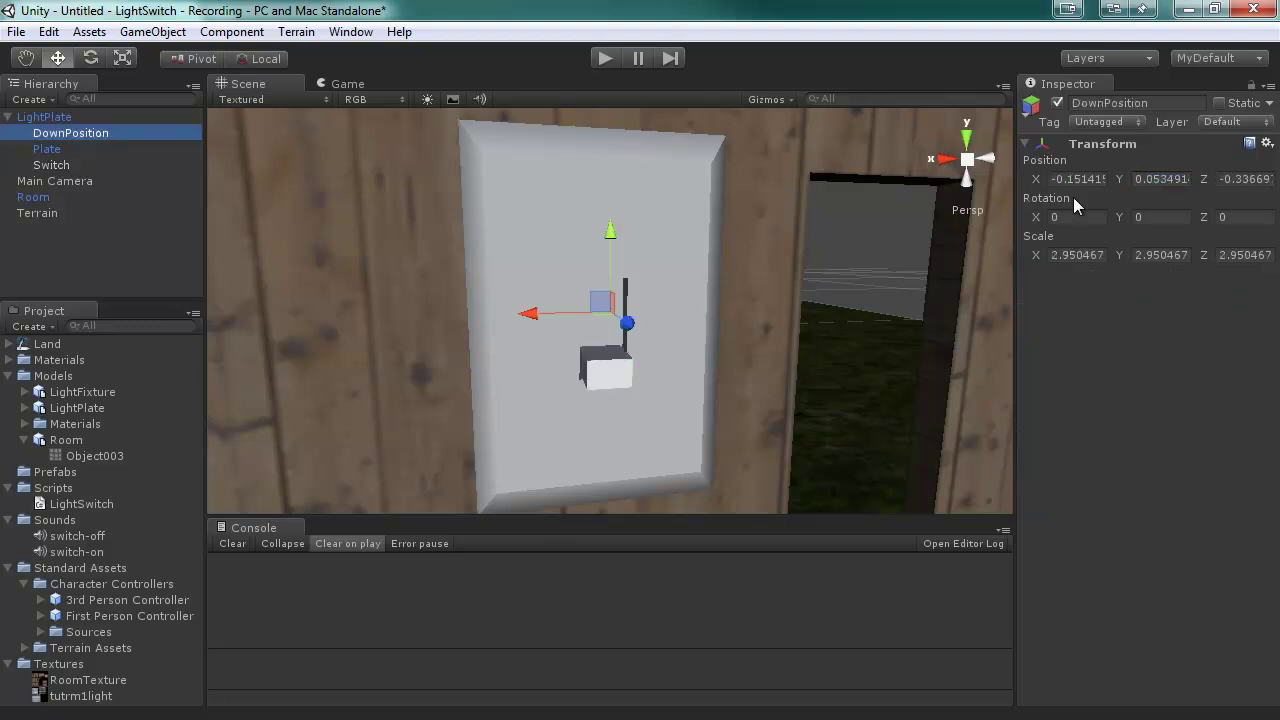
left_click(1267, 143)
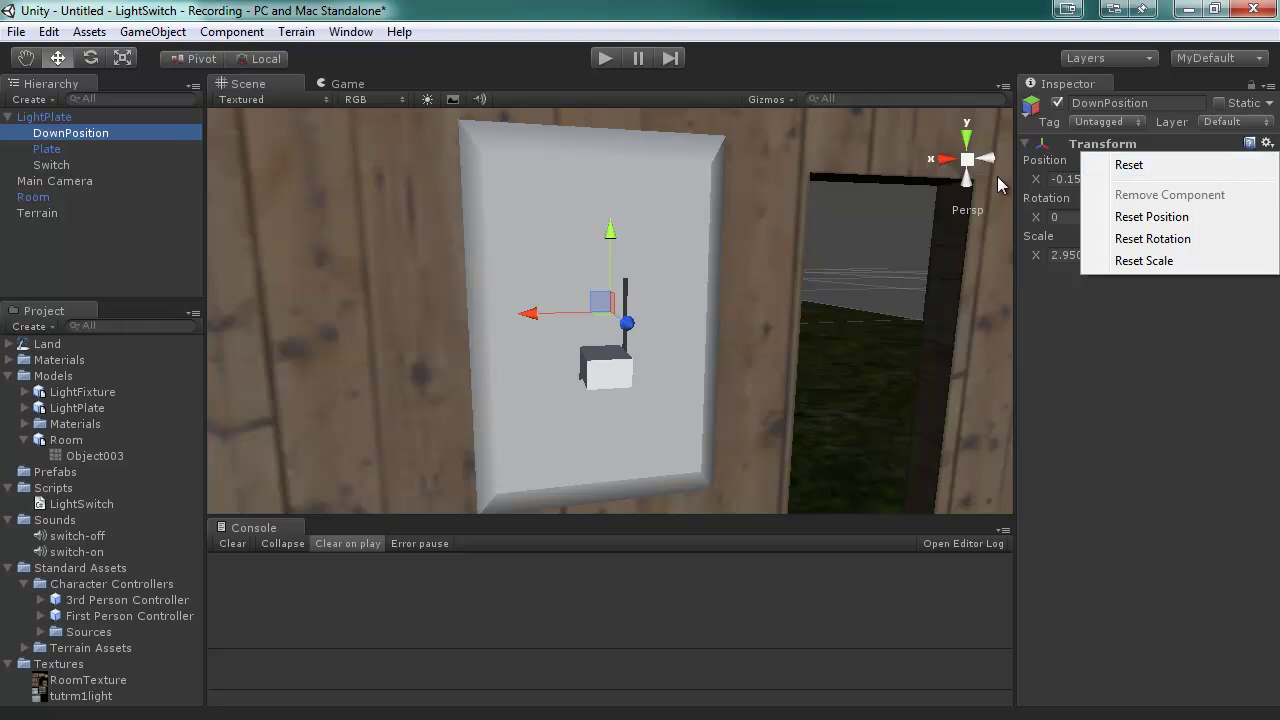
left_click(1116, 301)
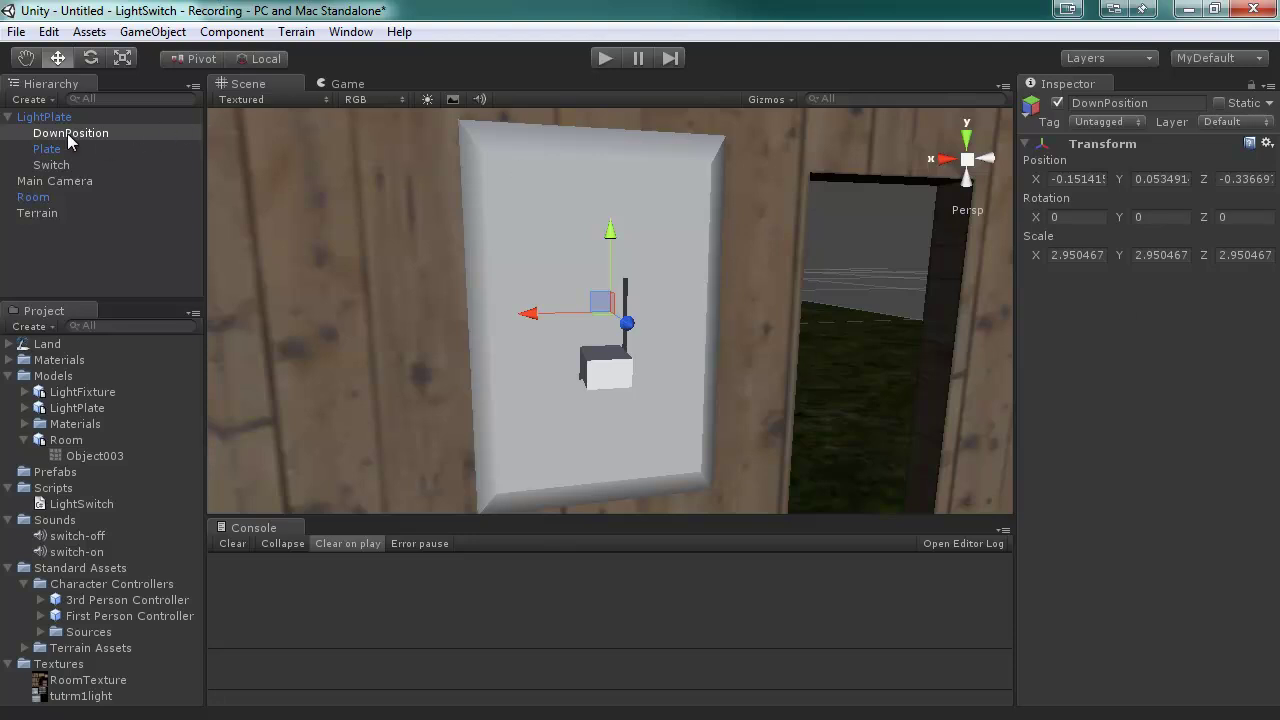
left_click(1267, 143)
left_click(1237, 166)
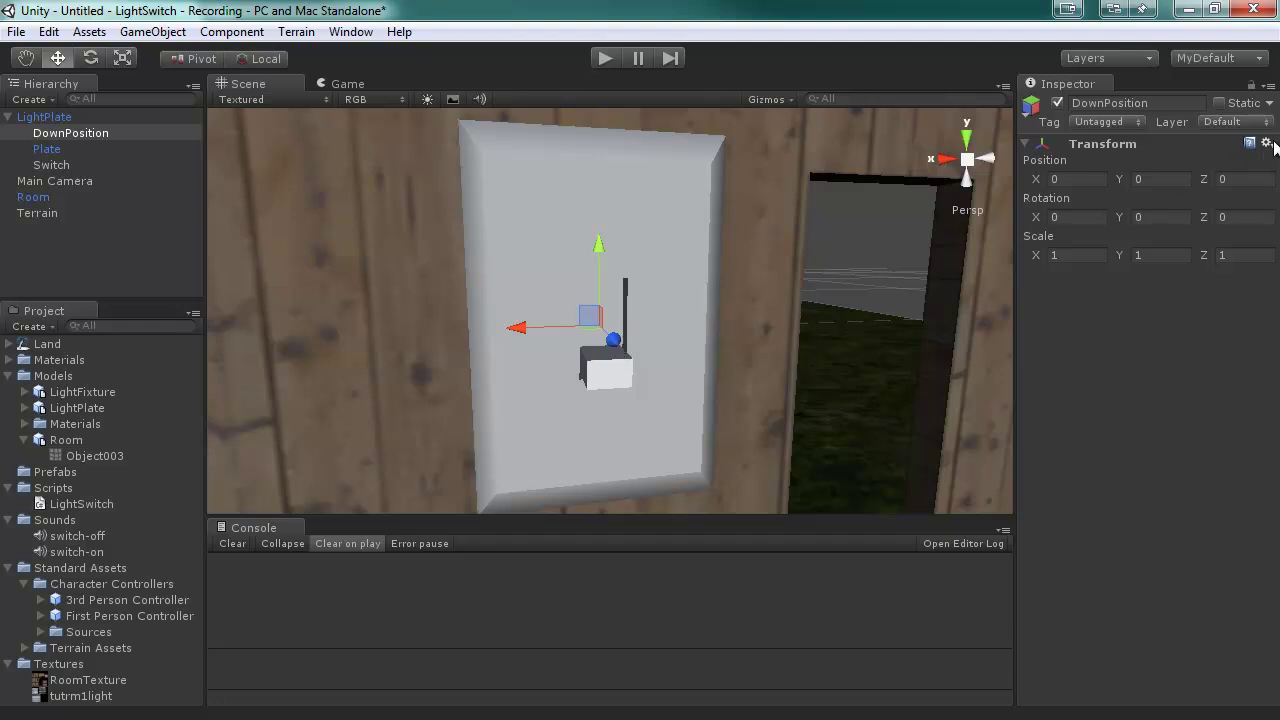
- Set DownPosition's Y to -0.252818, then raise the Switch to Y 0.246818
left_click(1162, 179)
type("-0.2528186")
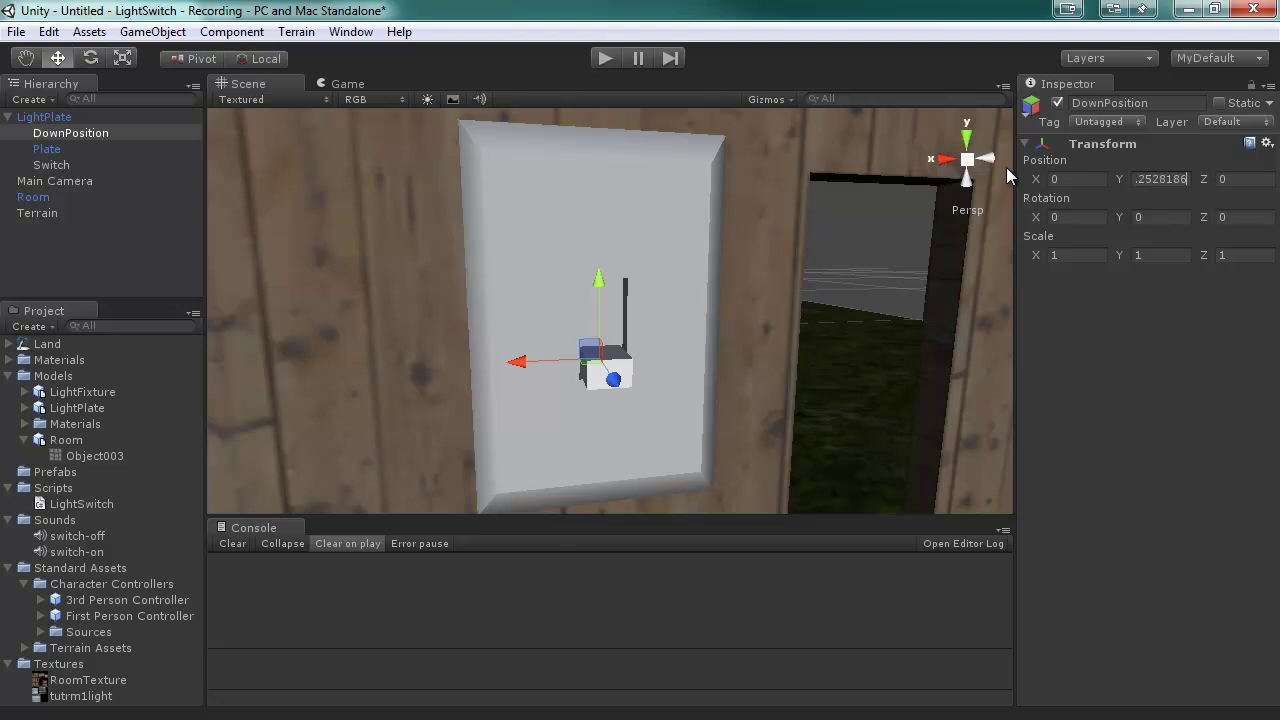
key("Return")
left_click(60, 165)
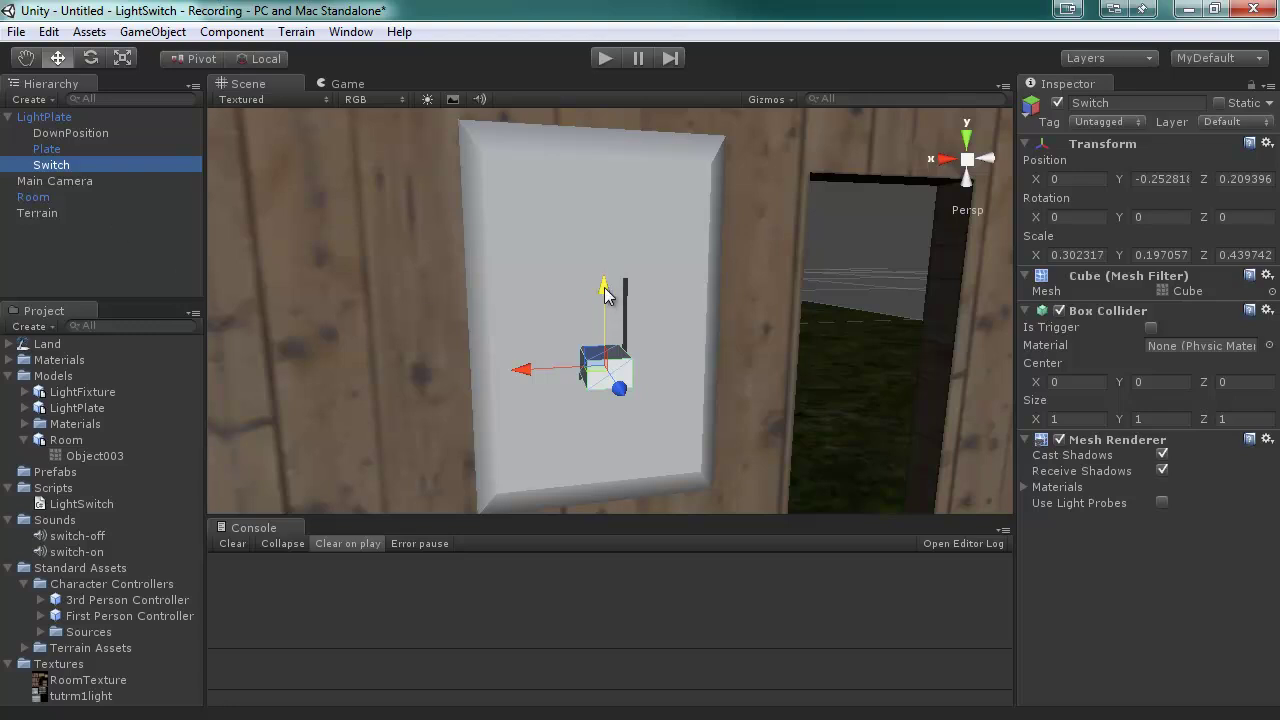
left_click_drag(604, 289, 606, 234)
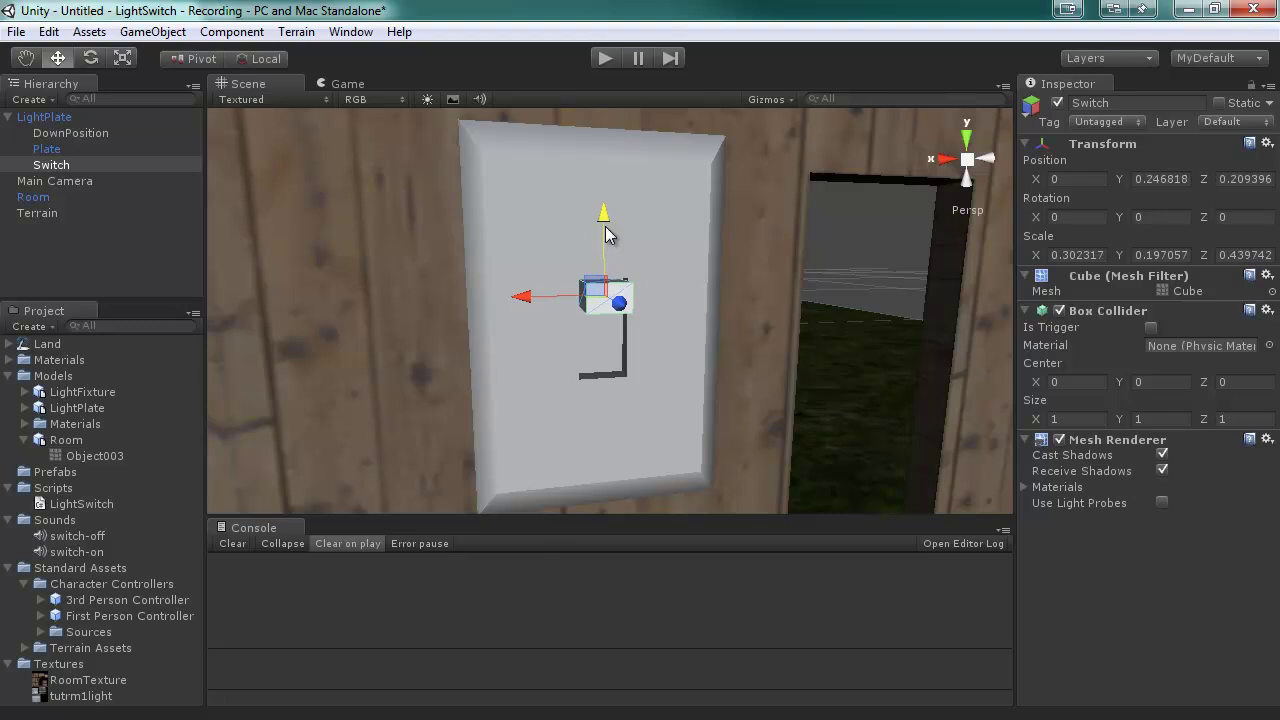
- Create an empty child of LightPlate, reset its Transform, and name it UpPosition
left_click(148, 32)
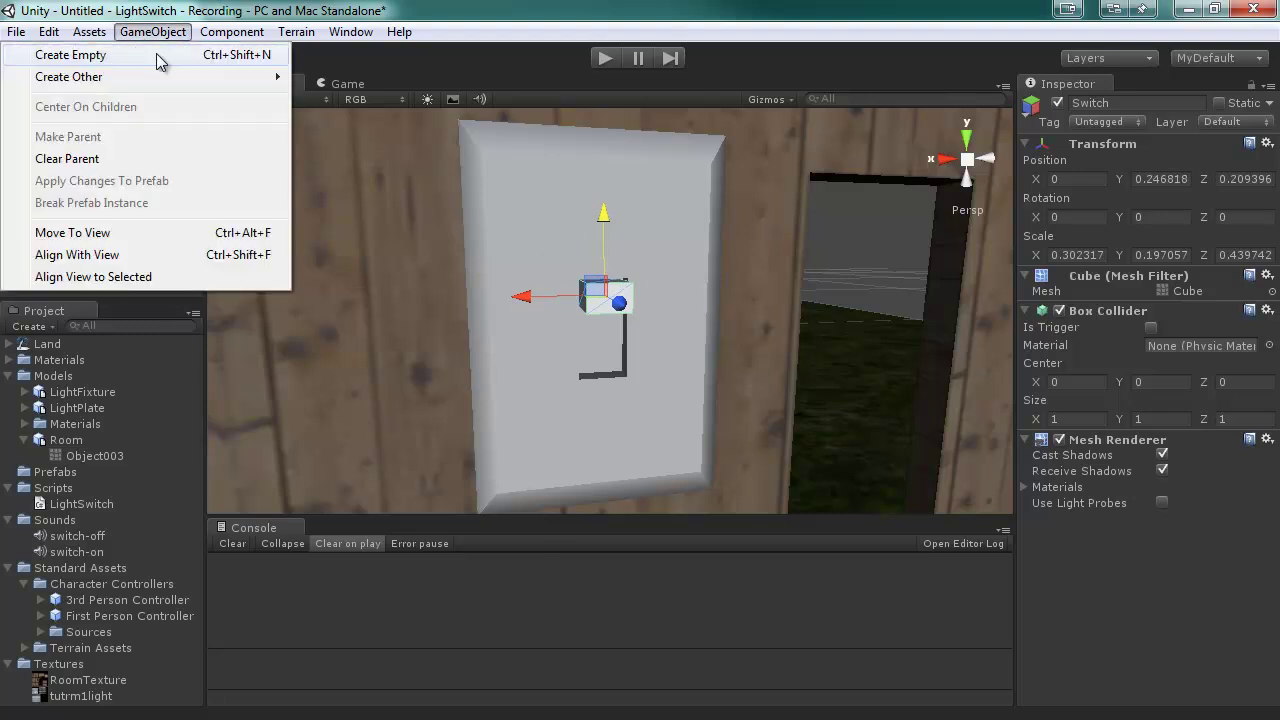
left_click(156, 55)
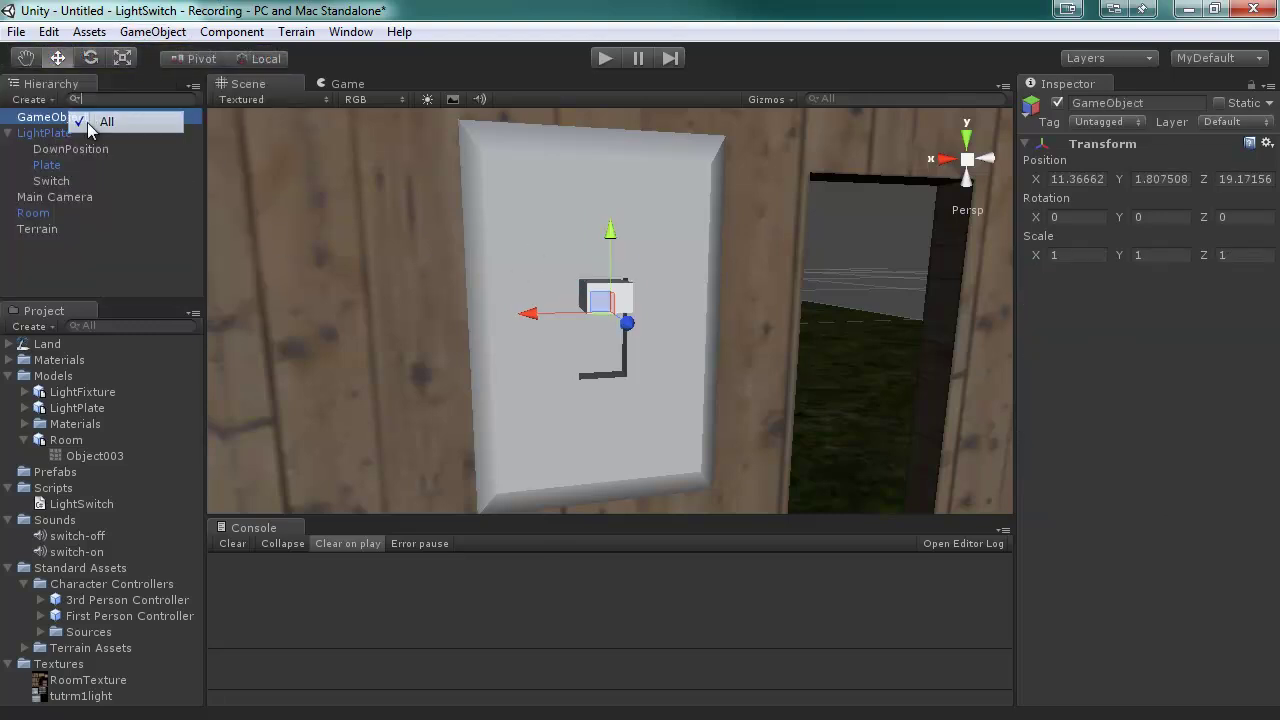
left_click_drag(86, 121, 53, 134)
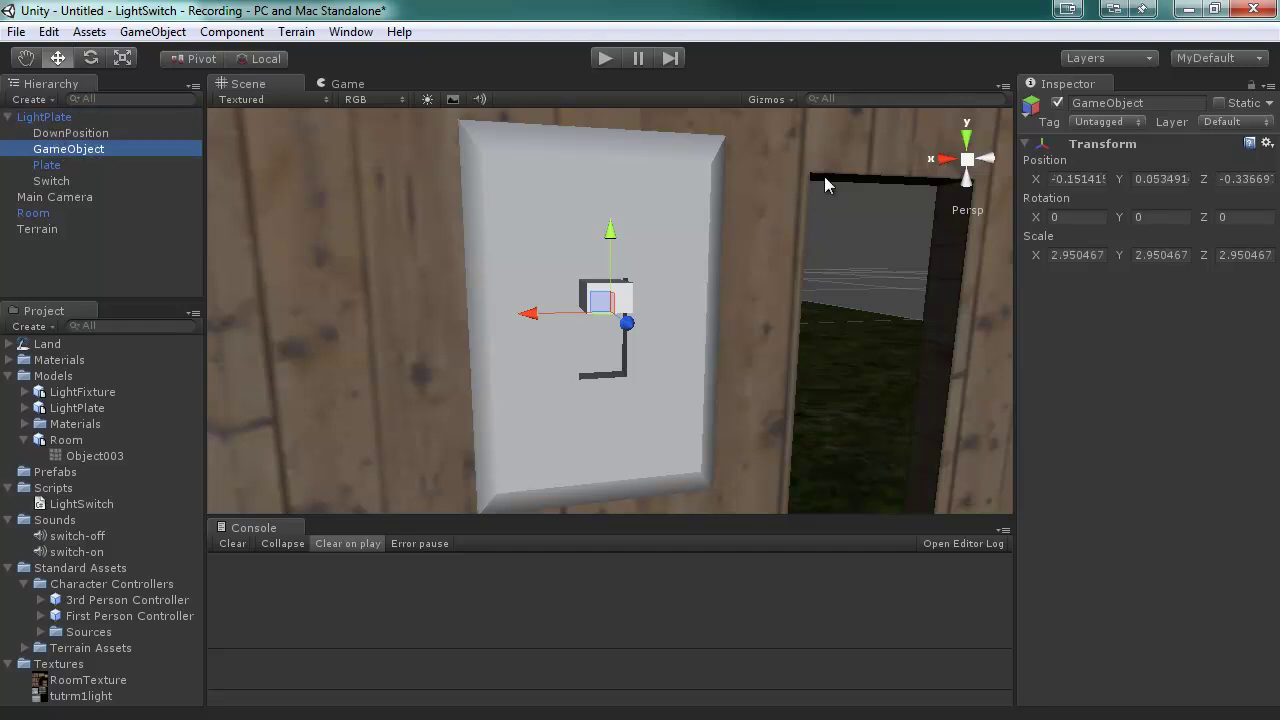
left_click(1266, 147)
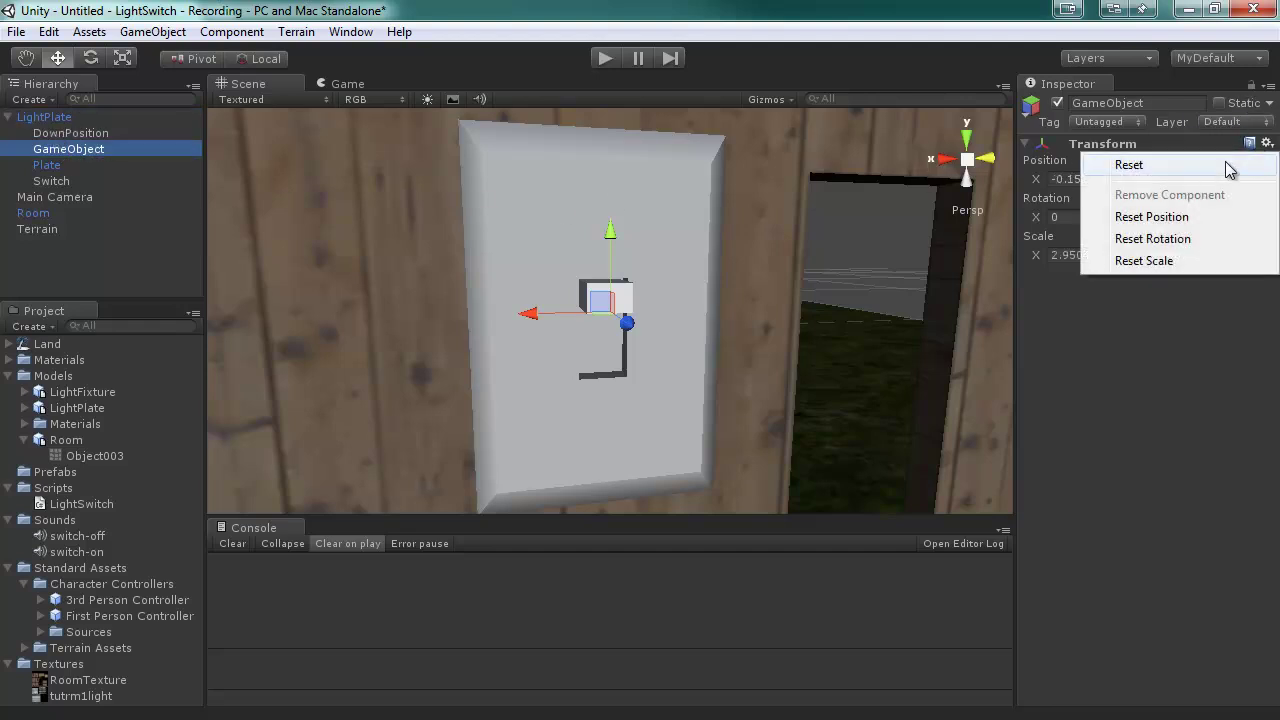
left_click(1216, 166)
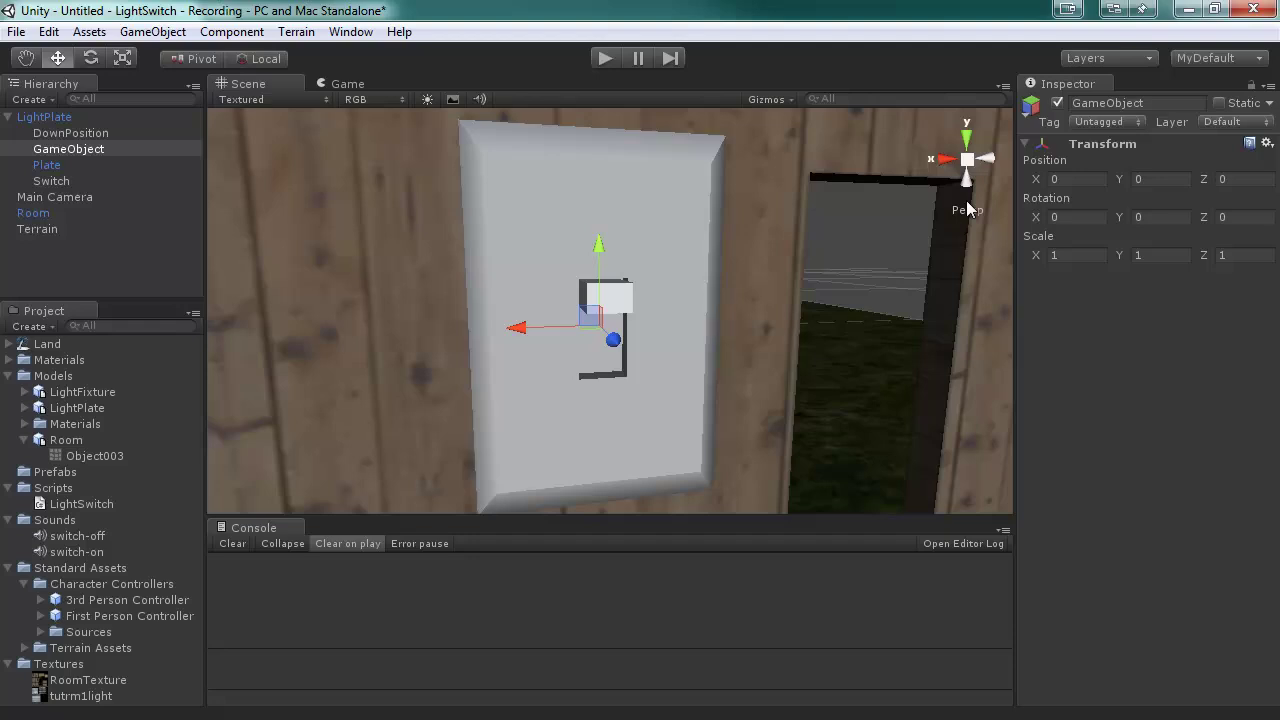
left_click(83, 150)
type("UpPosition")
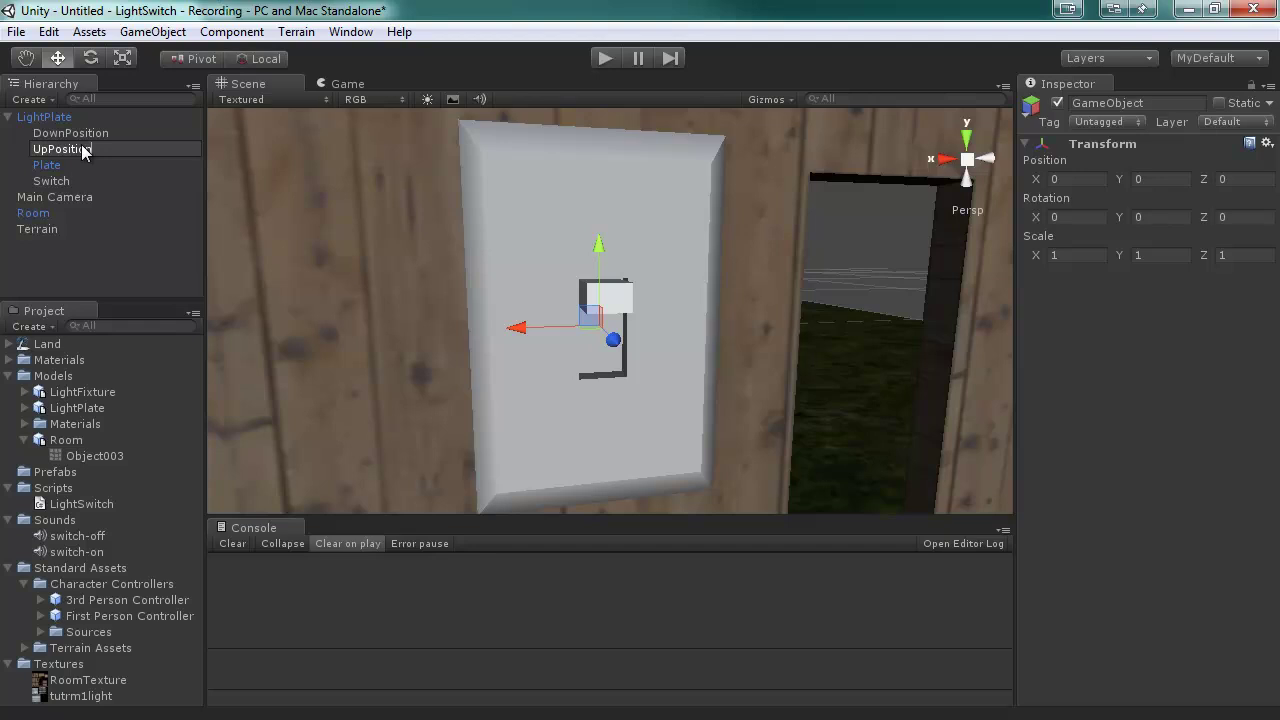
key("Return")
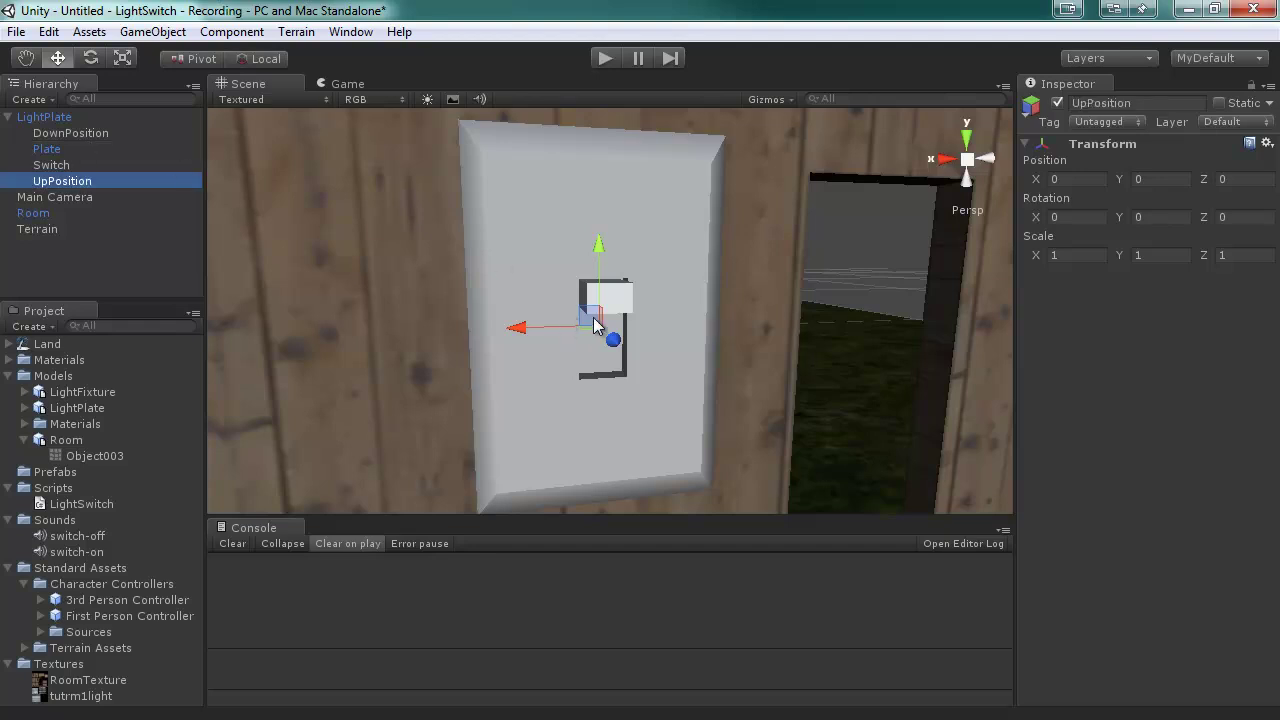
- Copy the Switch's raised Y value 0.246818 into UpPosition's Position Y
left_click(622, 299)
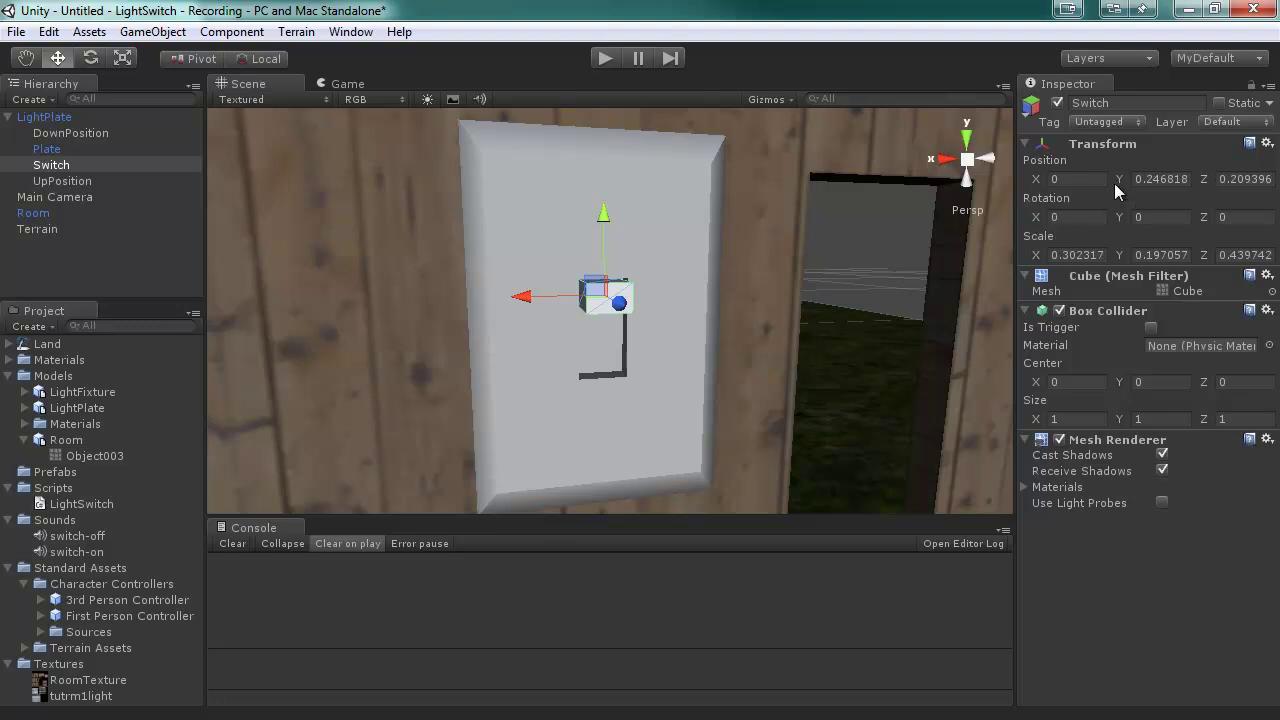
left_click(1166, 179)
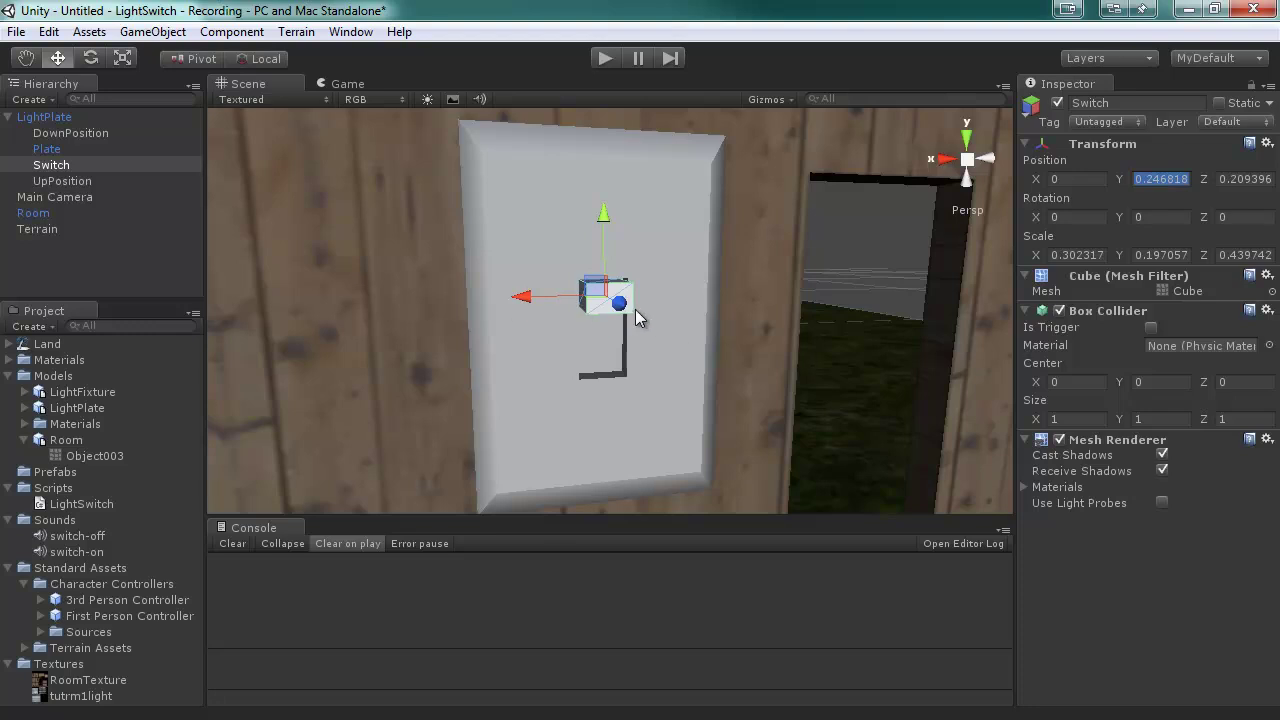
left_click(55, 183)
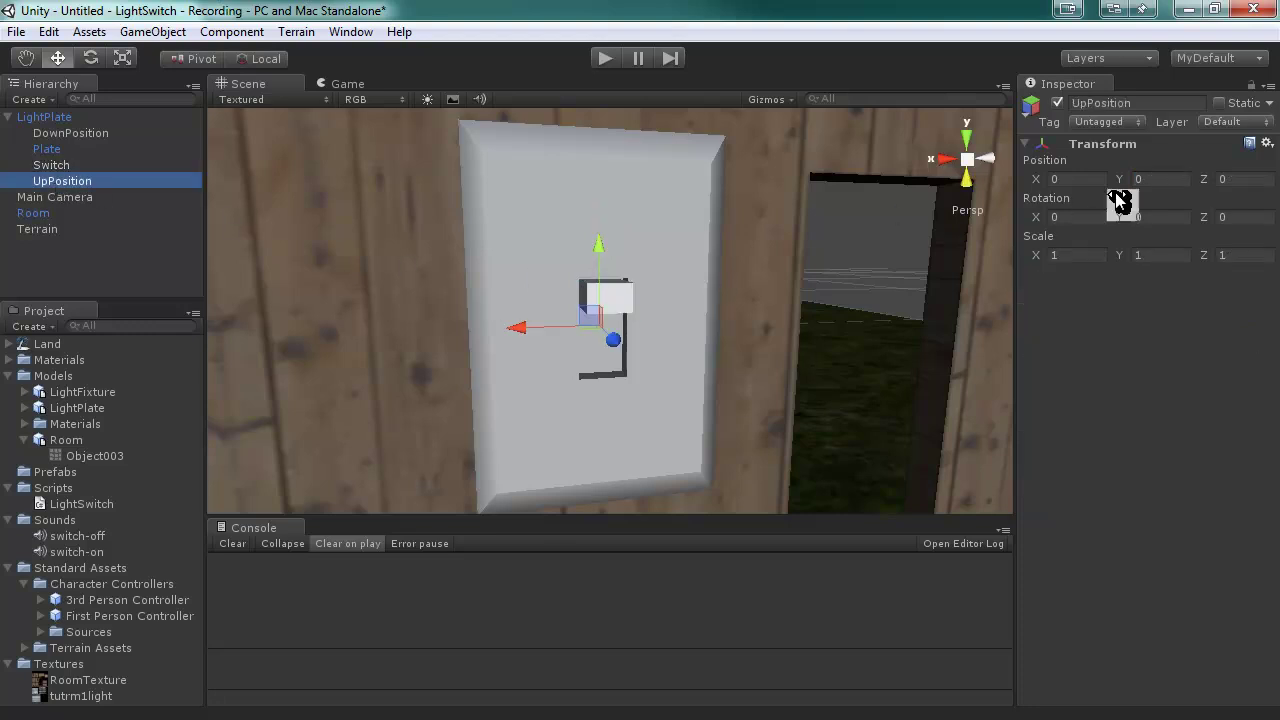
left_click(1180, 179)
key("ctrl+v")
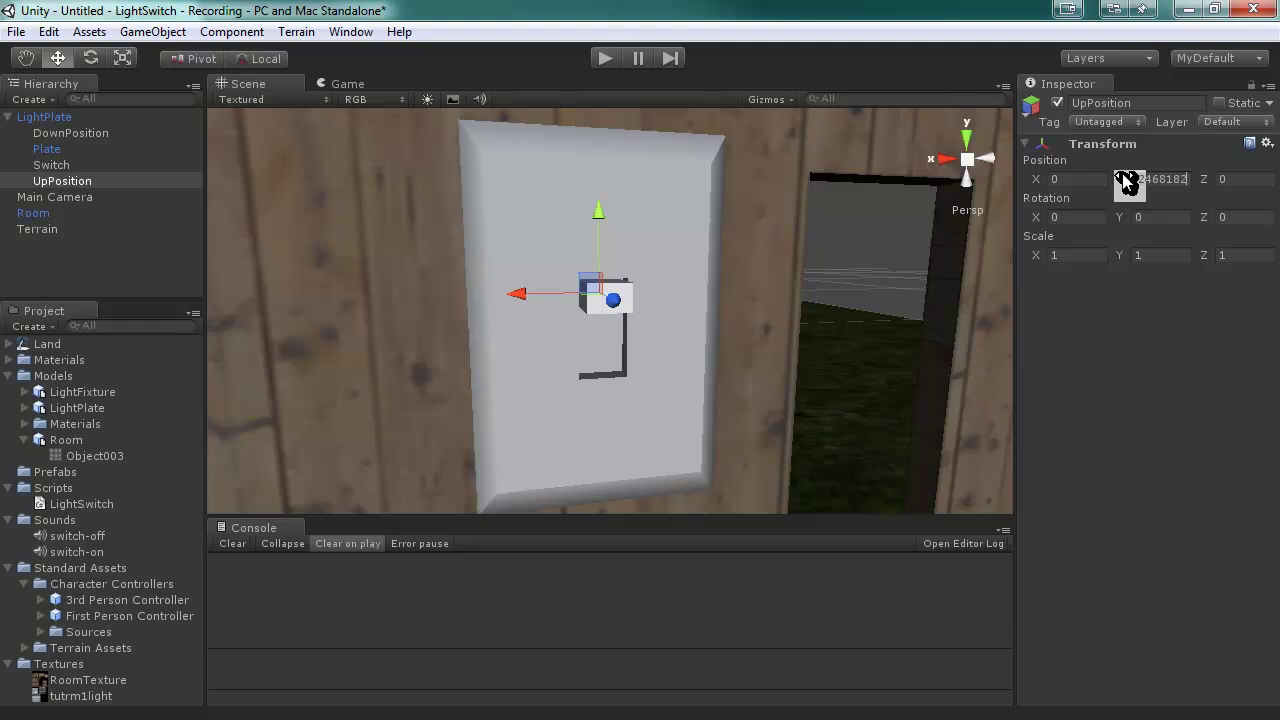
key("Return")
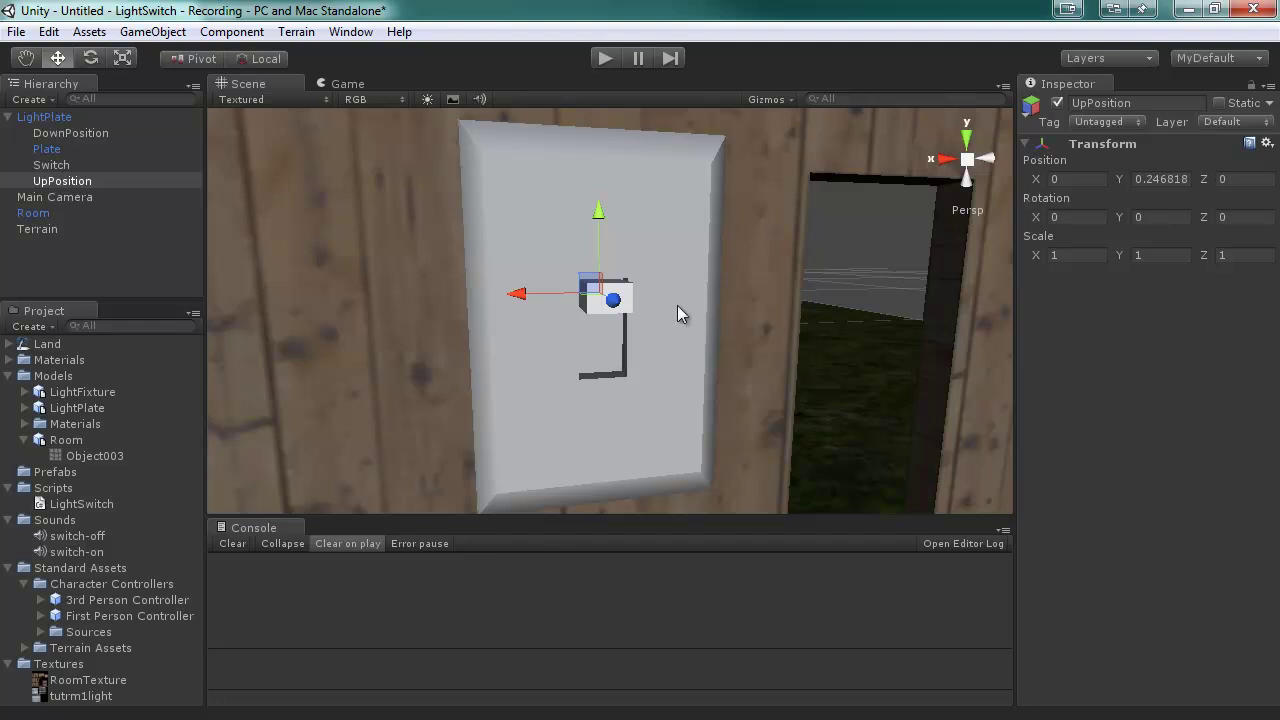
- Place the LightFixture model from the Project panel into the room and lower it toward the ceiling
left_click_drag(775, 433, 23, 246, "alt")
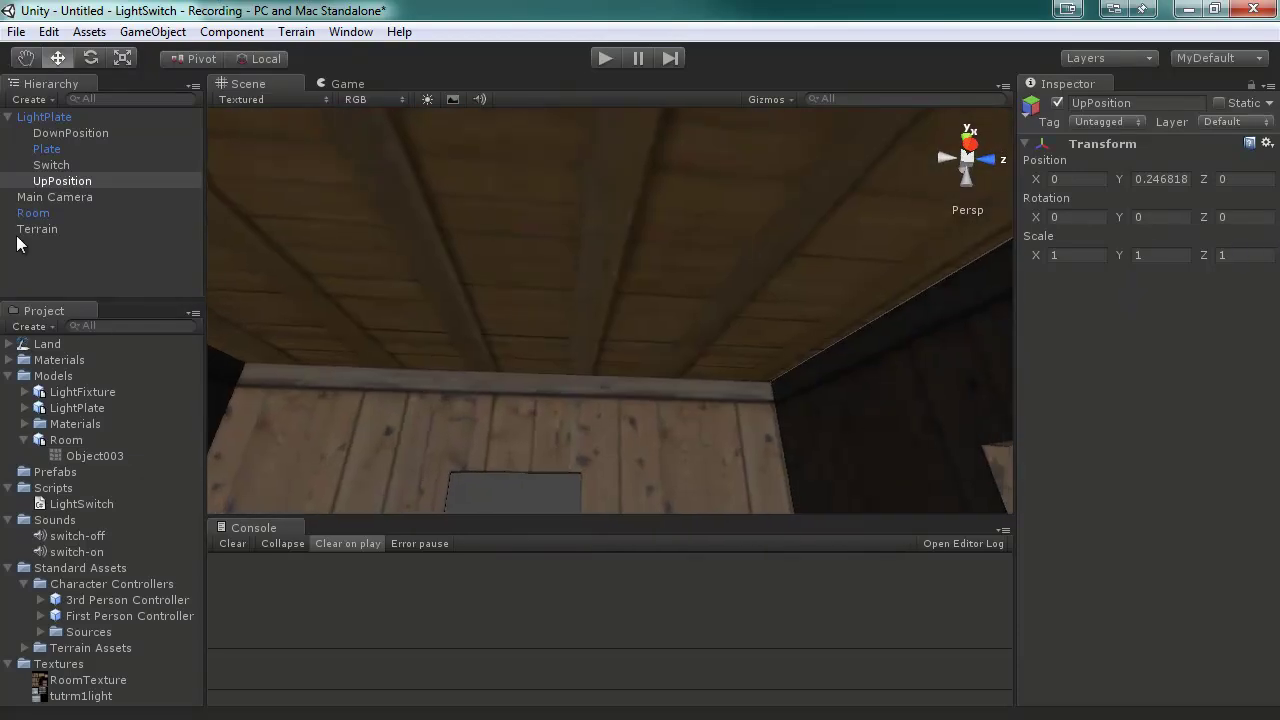
left_click(90, 392)
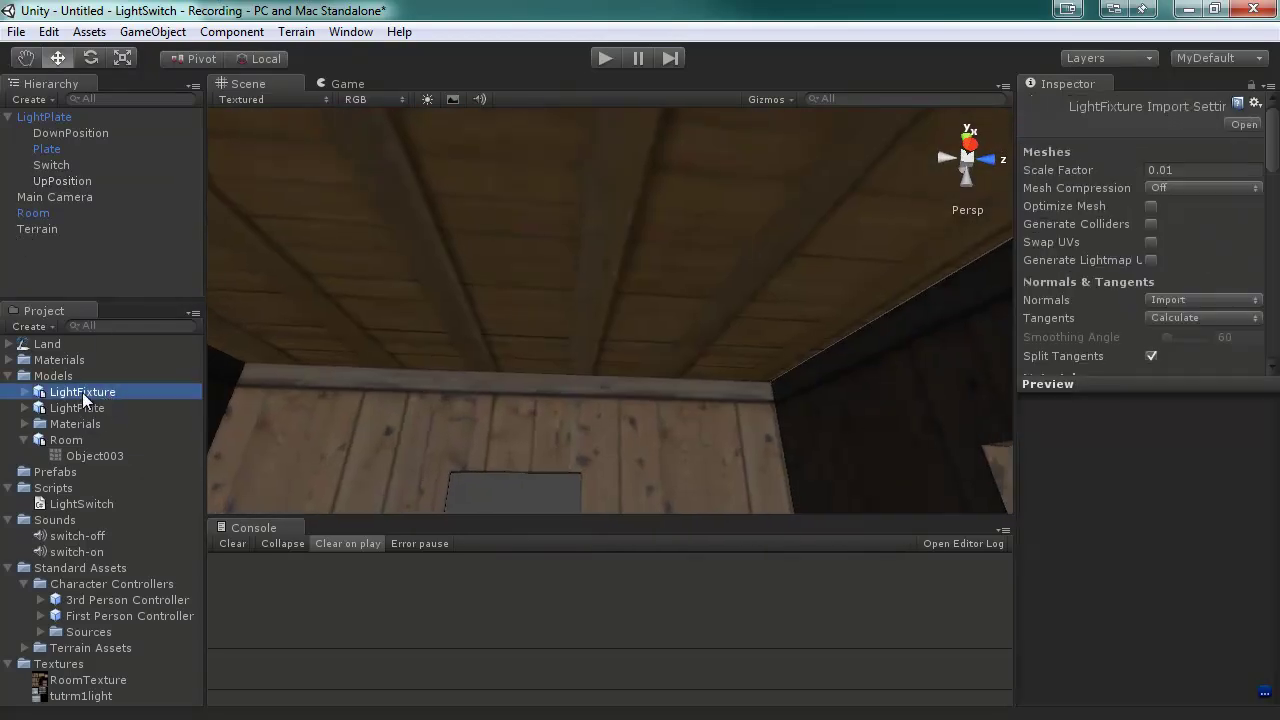
left_click_drag(63, 390, 552, 416)
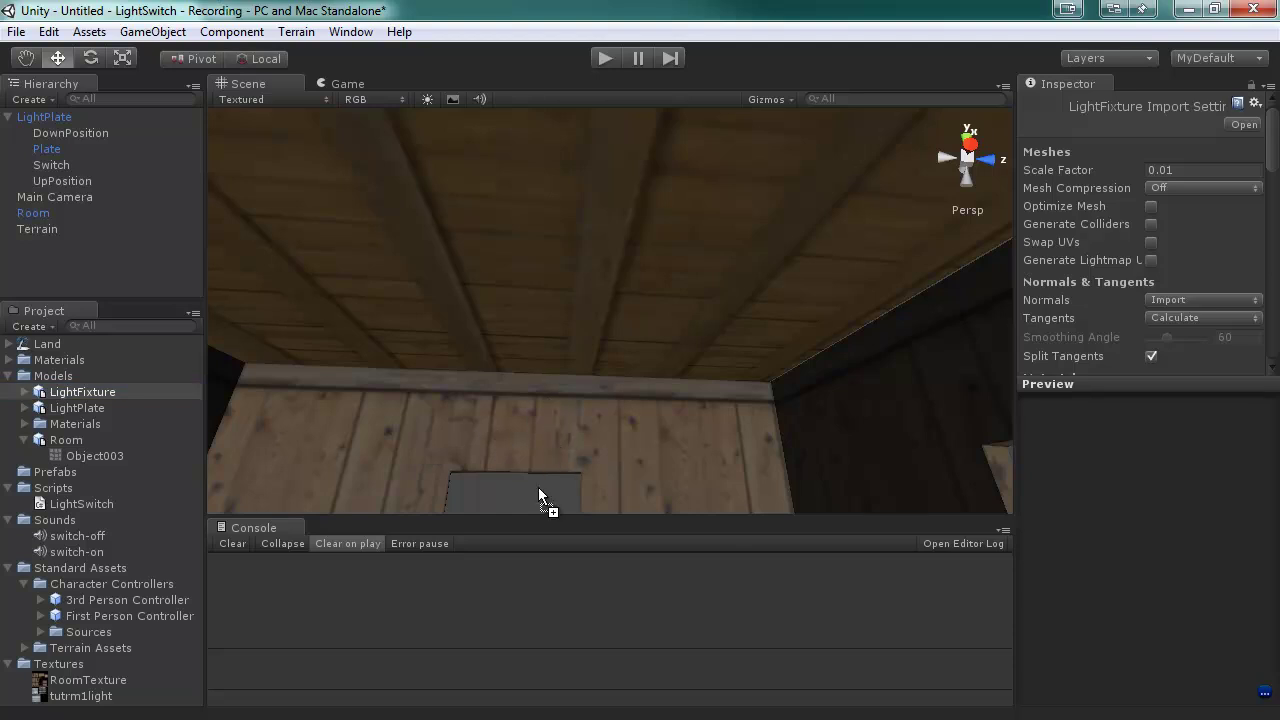
left_click_drag(533, 373, 542, 399)
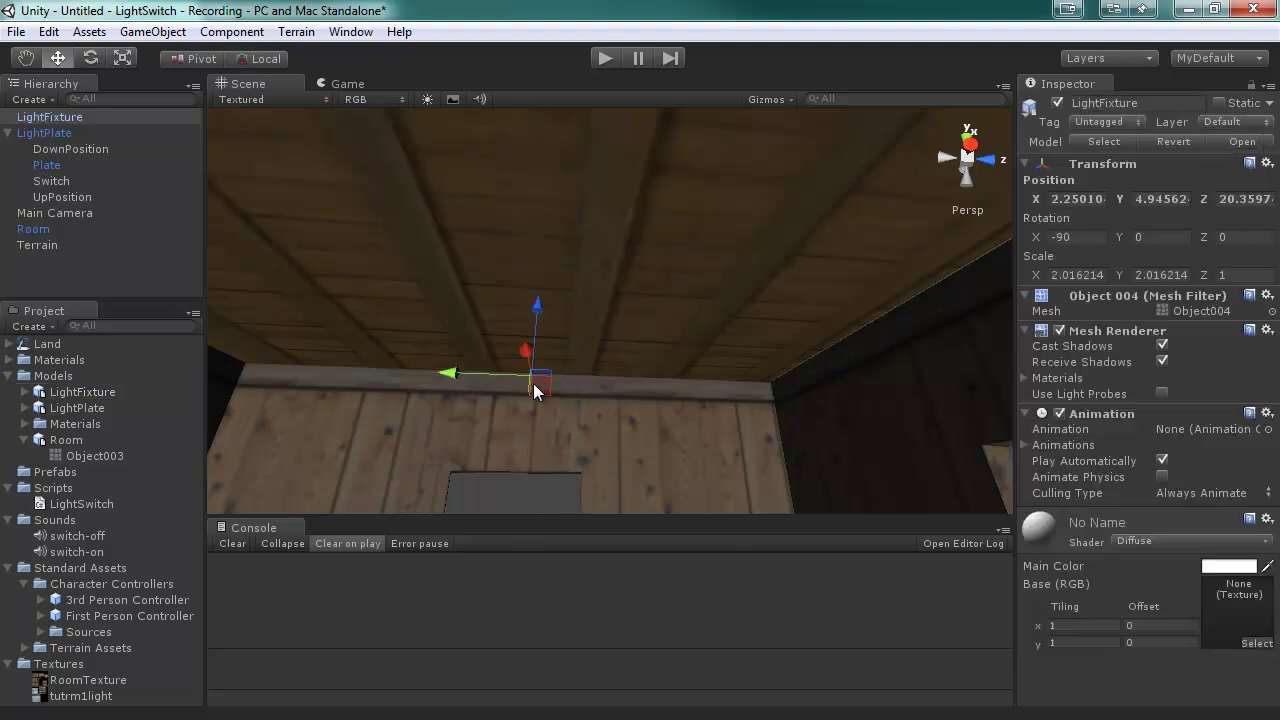
left_click_drag(538, 307, 533, 461)
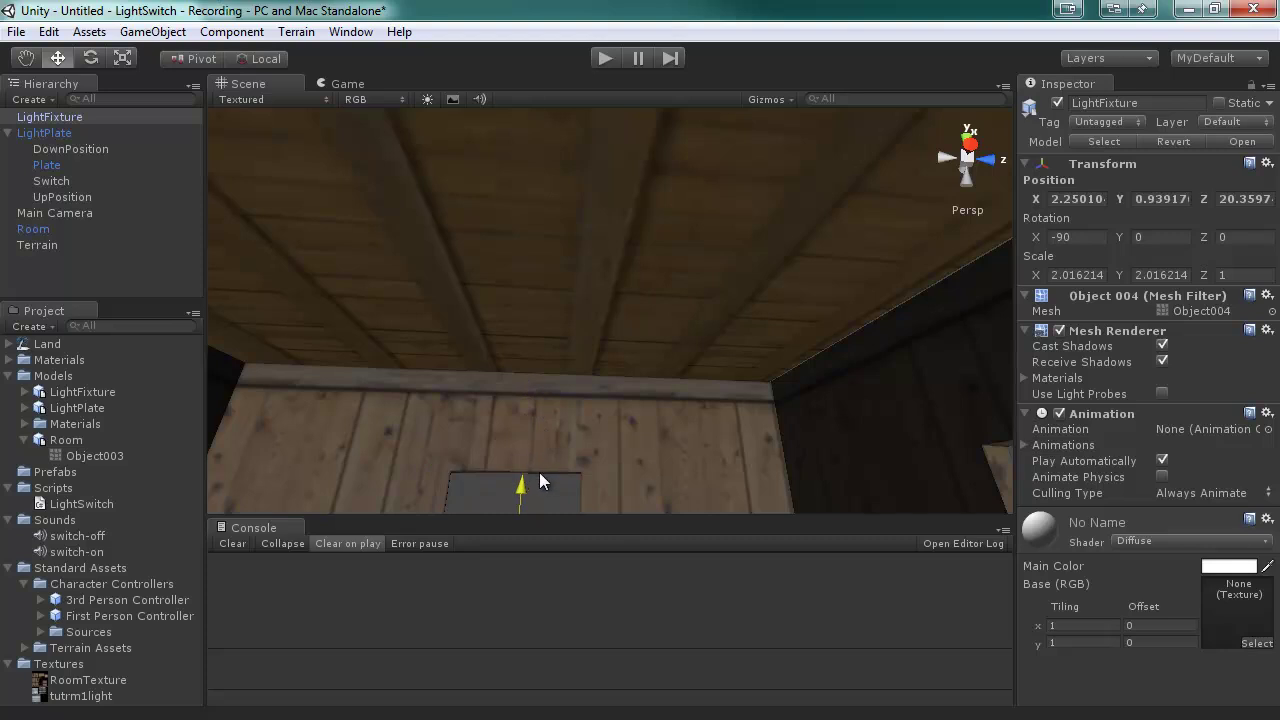
key("ctrl+shift+f")
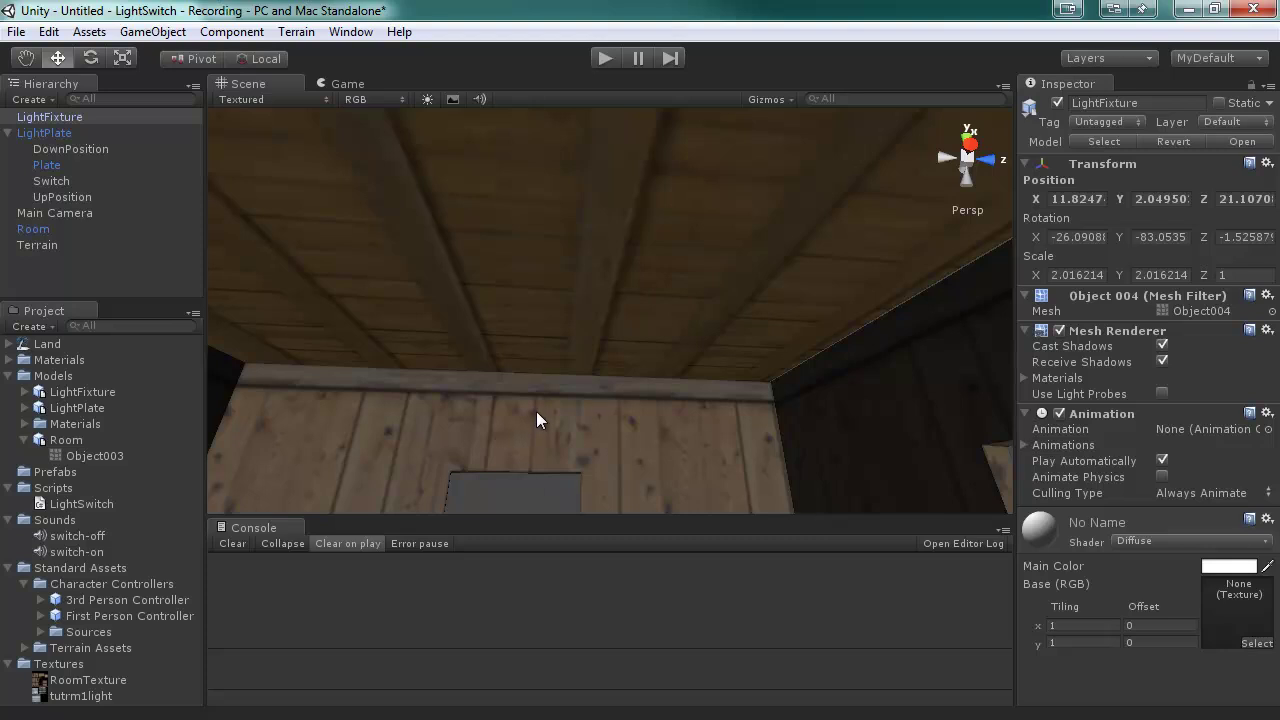
key("f")
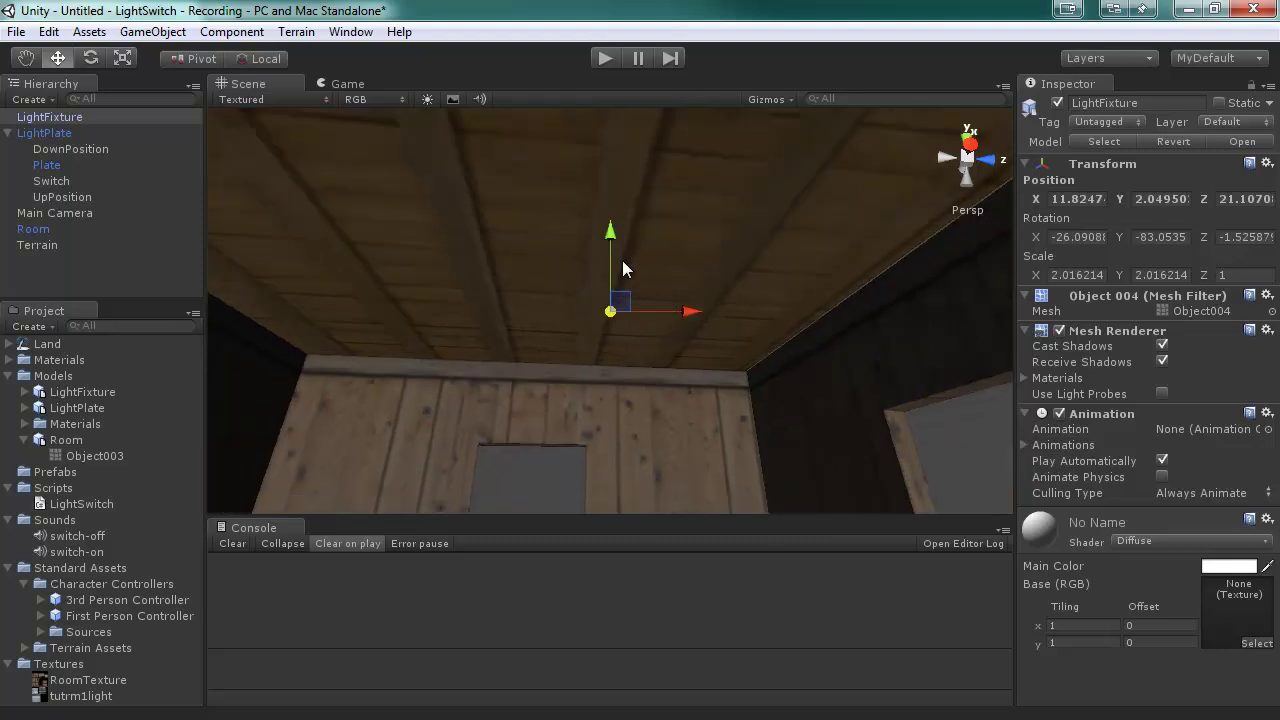
left_click_drag(615, 250, 675, 540)
- Reset the fixture's rotation, then set Rotation Y to 0 and Rotation X to -90
left_click(1265, 165)
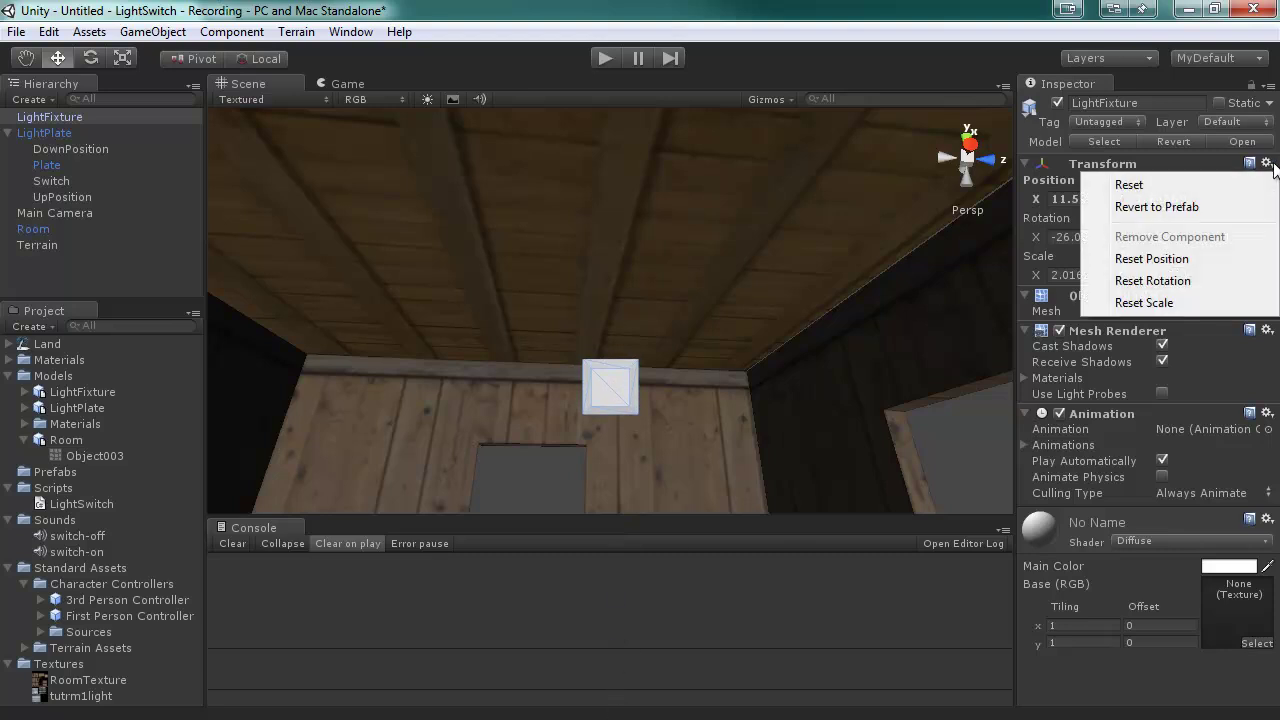
left_click(1186, 281)
key("f")
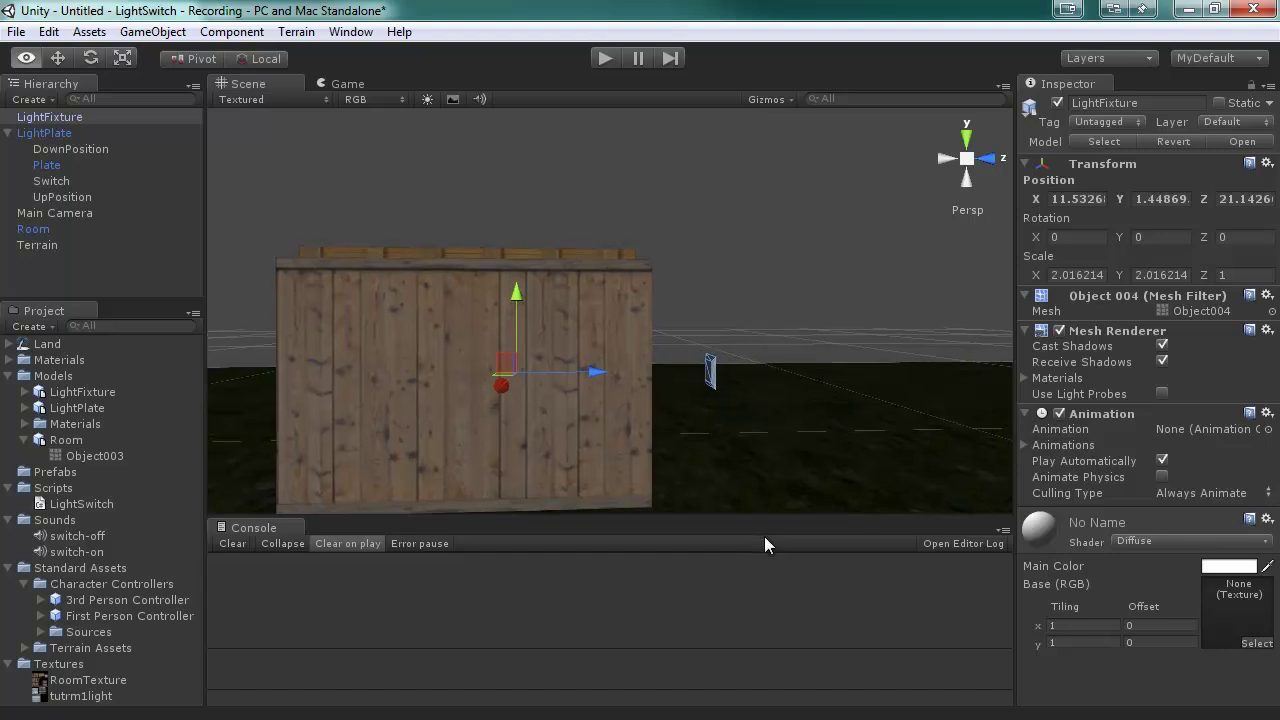
key("w")
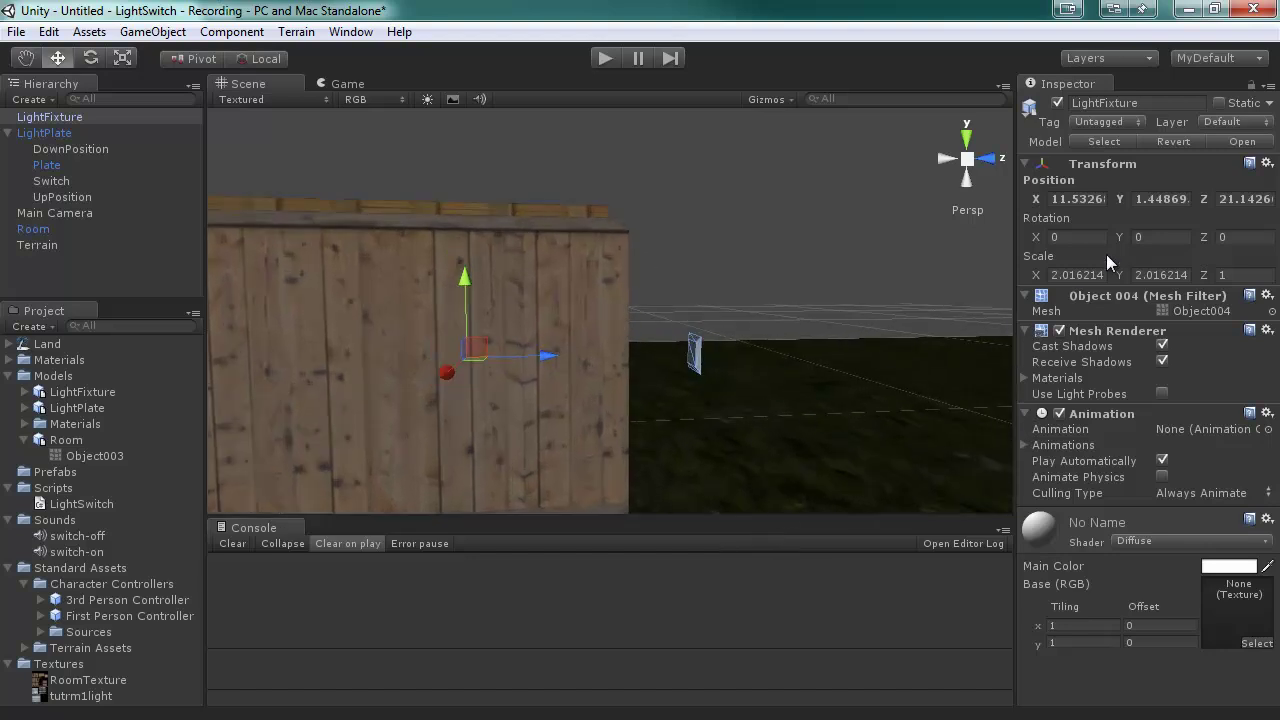
left_click_drag(1122, 244, 745, 278)
left_click(1185, 244)
type("0")
left_click_drag(1036, 238, 966, 221)
left_click(1088, 237)
type("90")
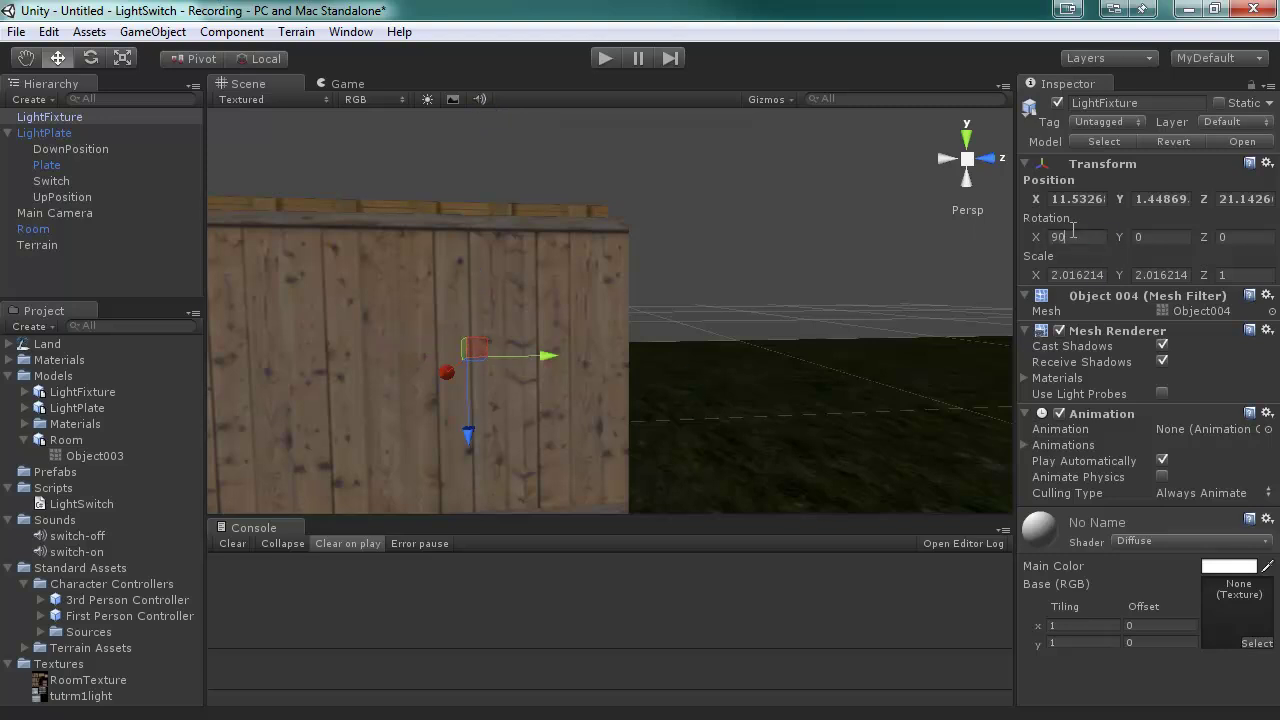
key("BackSpace")
key("BackSpace")
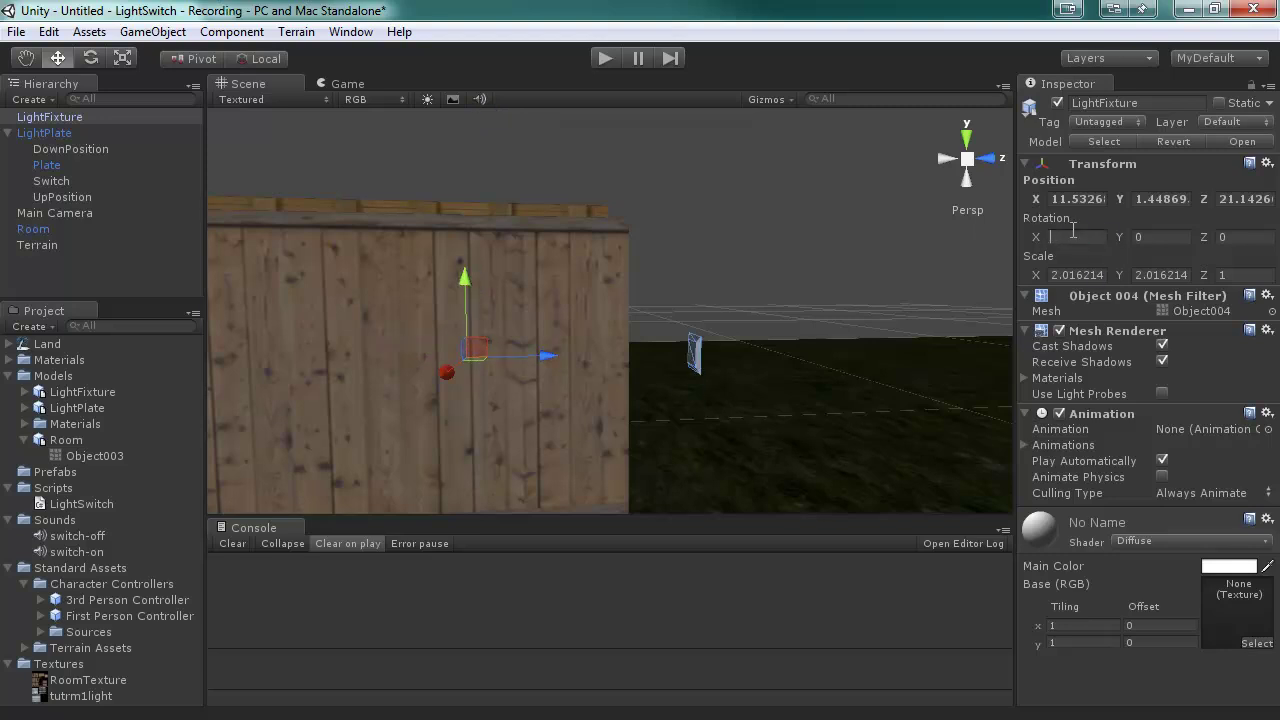
type("-90")
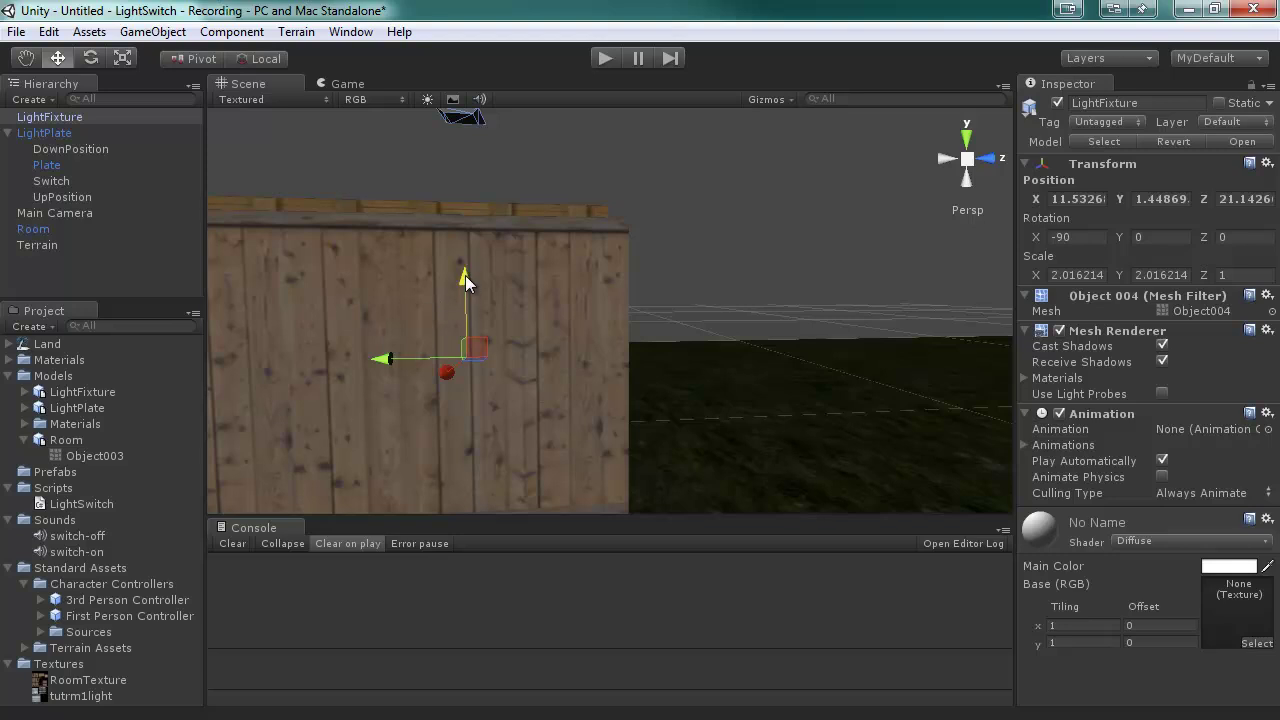
- Move the LightFixture down flush with the wooden ceiling at Position X 10.96 and Z 21
left_click_drag(465, 276, 673, 172)
scroll(495, 418, "up", 5)
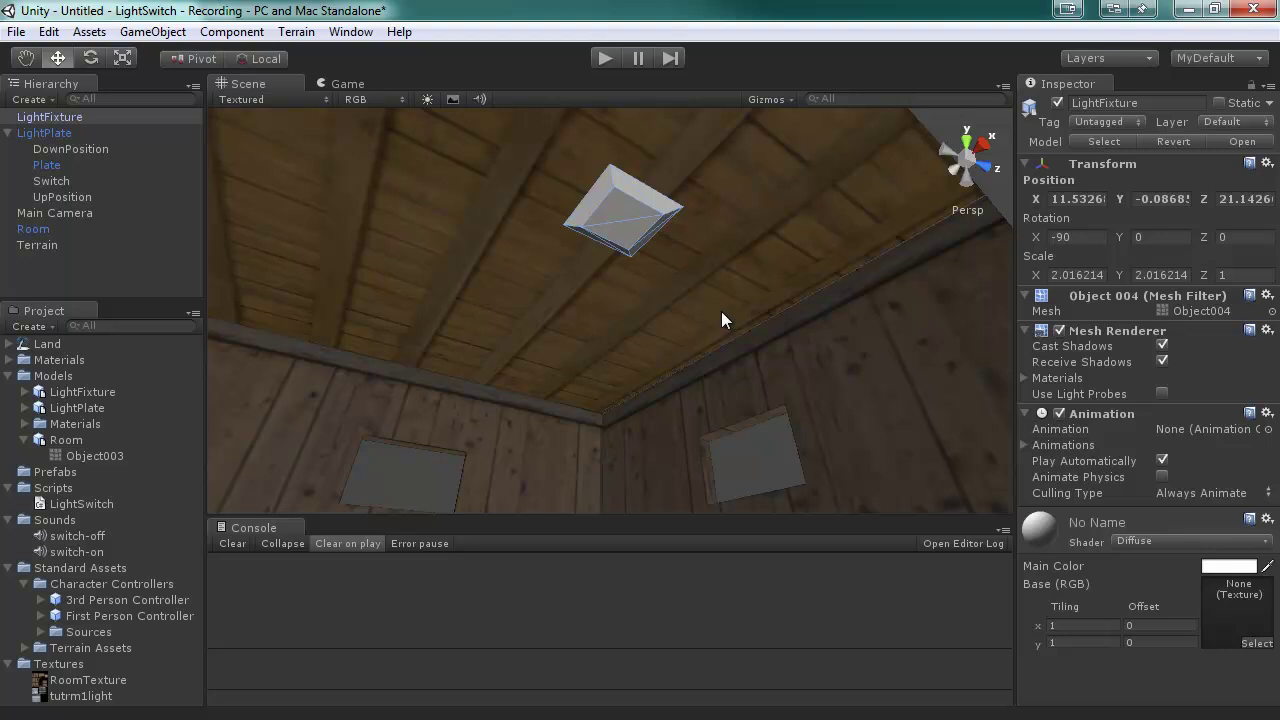
left_click_drag(721, 311, 657, 509, "alt")
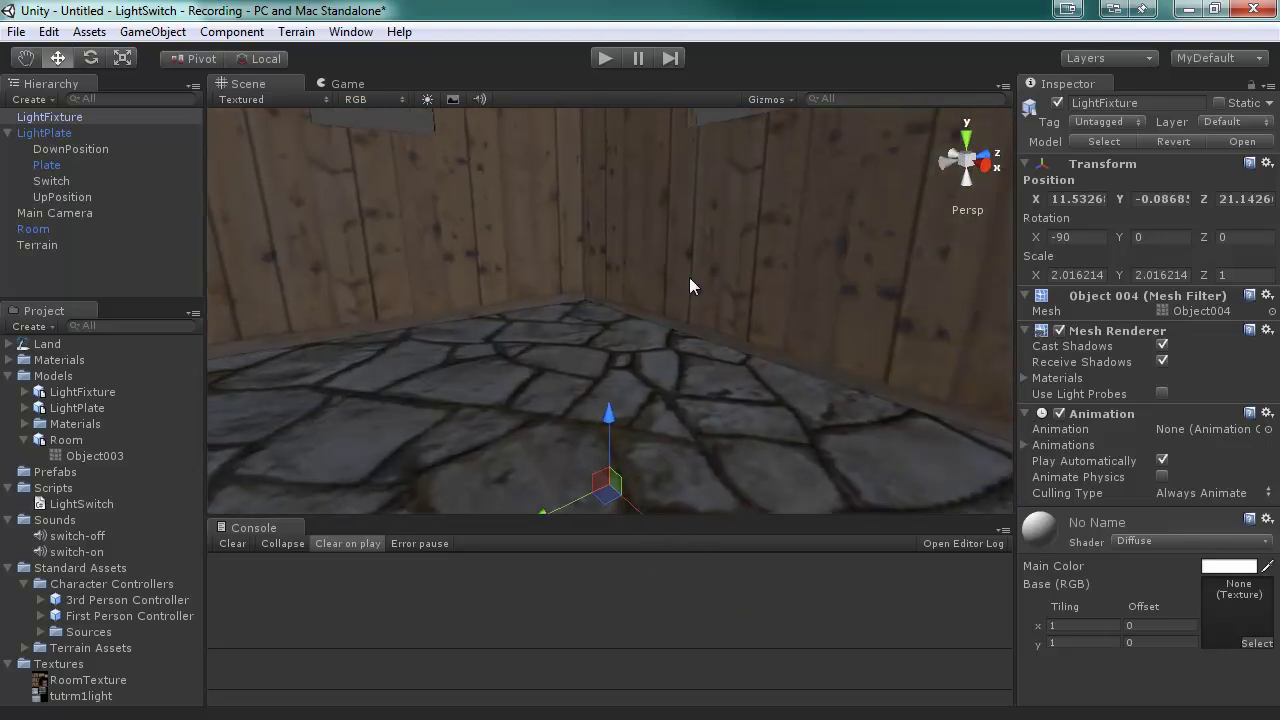
left_click_drag(695, 258, 1100, 150, "alt")
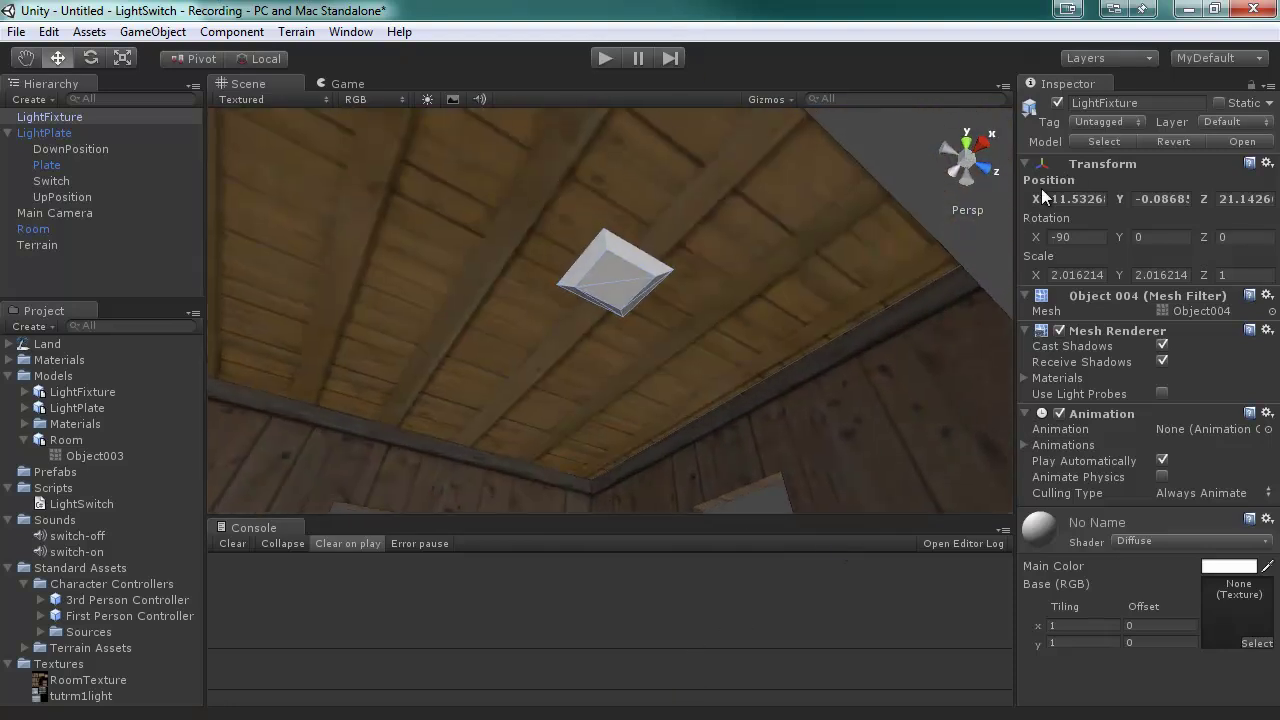
left_click_drag(1039, 197, 1012, 196)
left_click(1208, 199)
left_click_drag(1210, 203, 1201, 188)
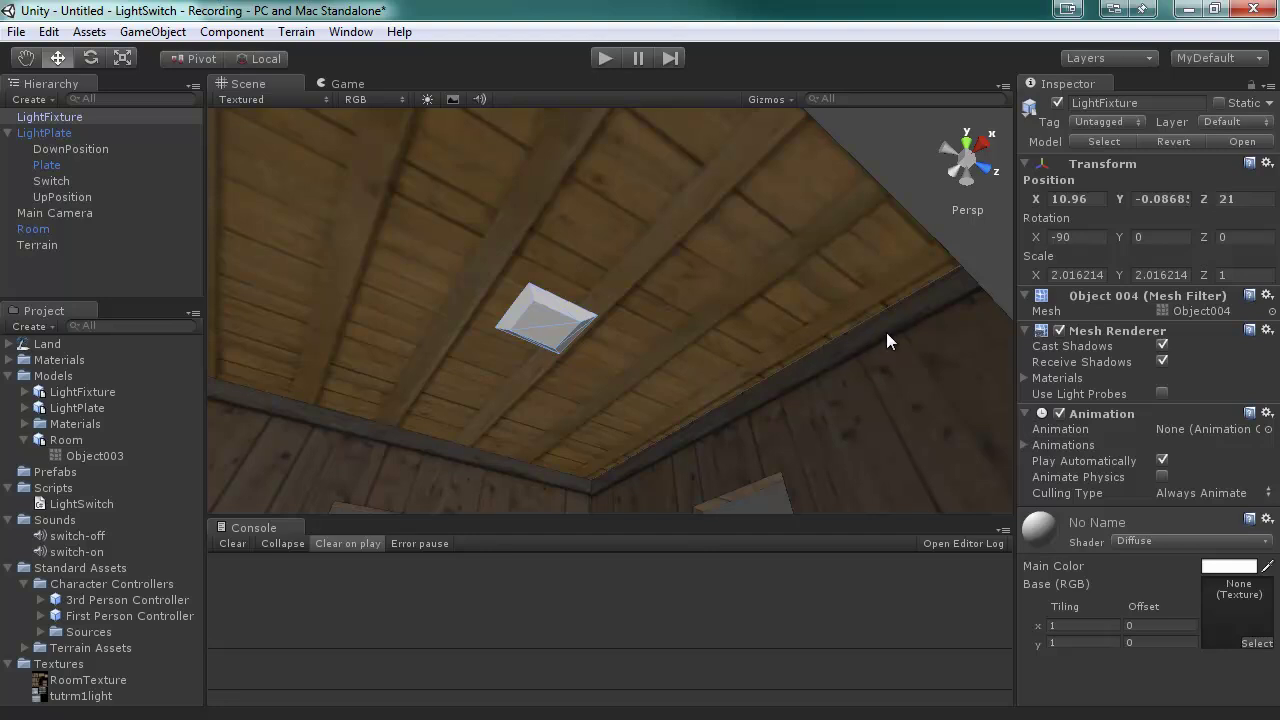
mouse_move(864, 325)
left_mouse_down("alt")
mouse_move(619, 457)
mouse_move(383, 490)
mouse_move(510, 481)
mouse_move(641, 432)
mouse_move(490, 458)
mouse_move(446, 484)
mouse_move(560, 472)
mouse_move(412, 497)
left_mouse_up("alt")
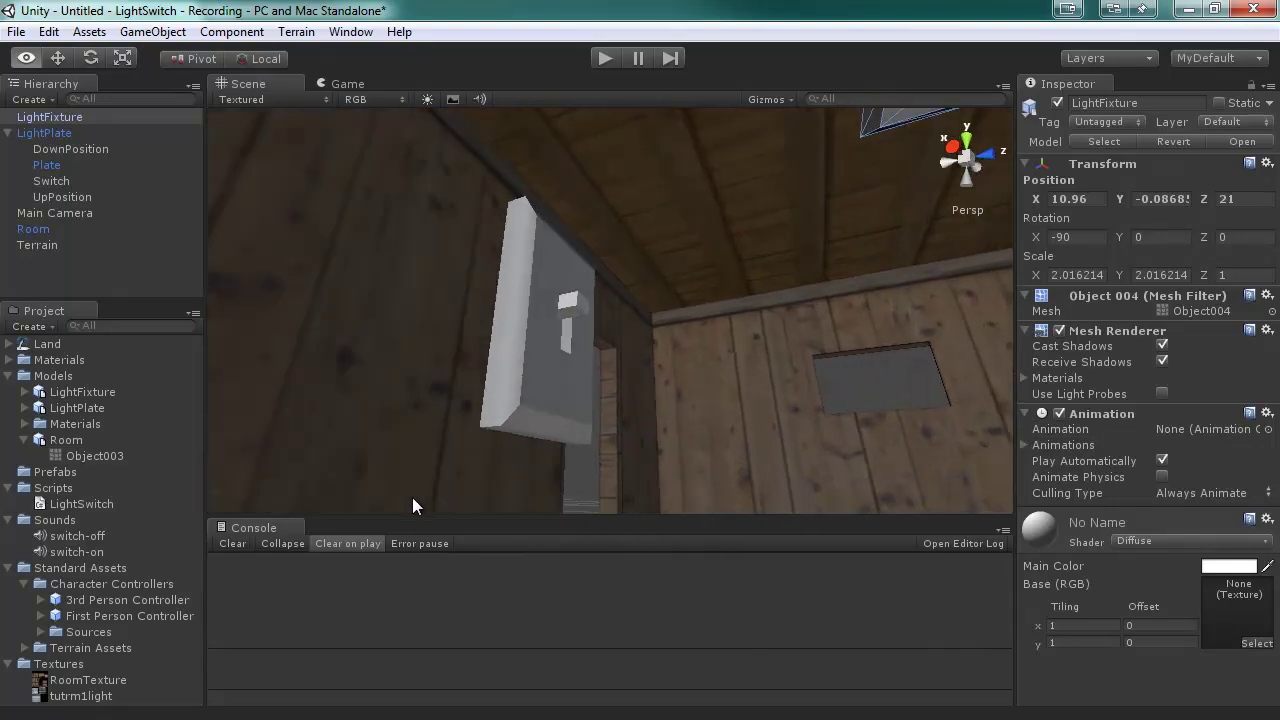
left_click_drag(412, 497, 643, 414, "alt")
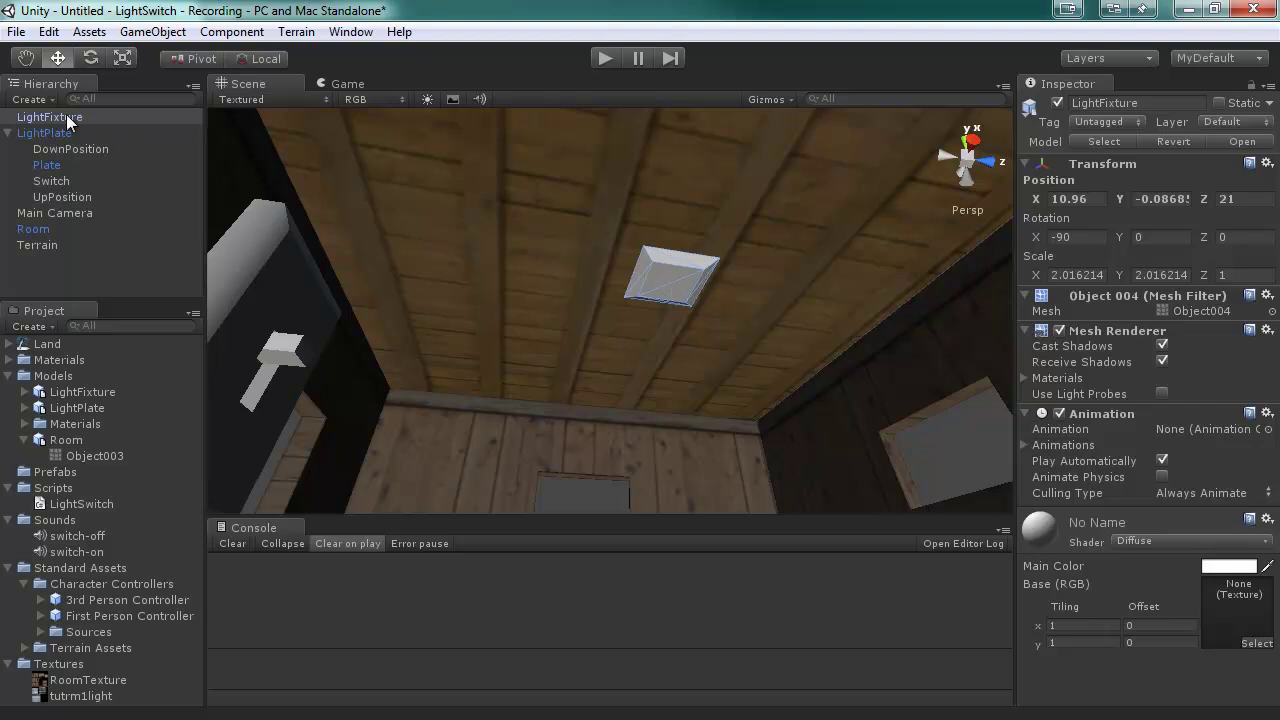
- Create a Point Light, parent it to LightFixture, and reset its transform
left_click(152, 31)
mouse_move(125, 77)
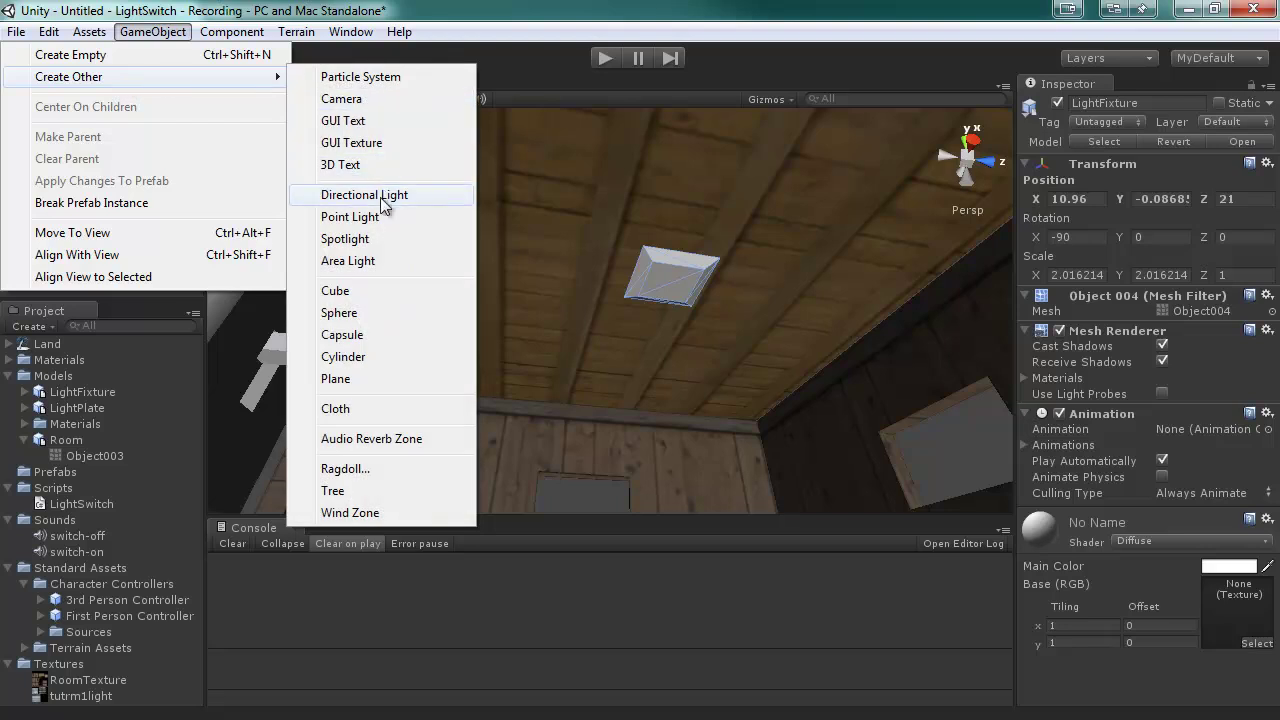
left_click(366, 224)
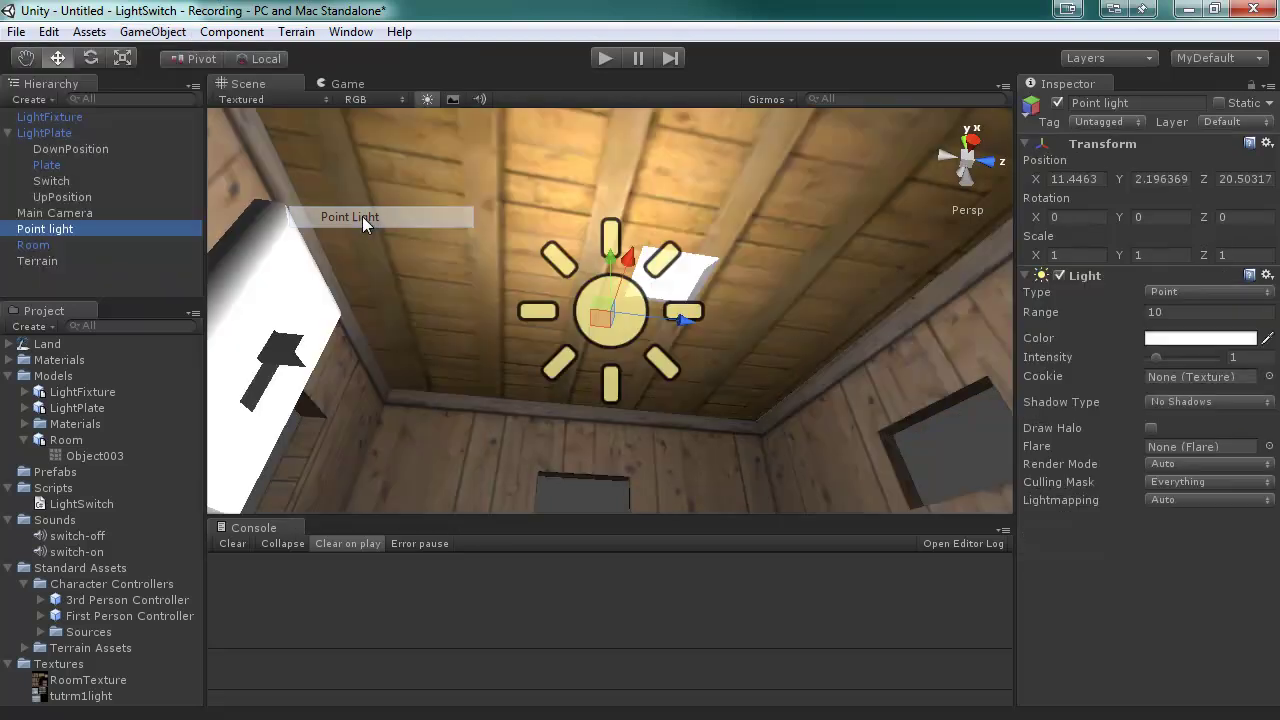
left_click_drag(58, 233, 77, 119)
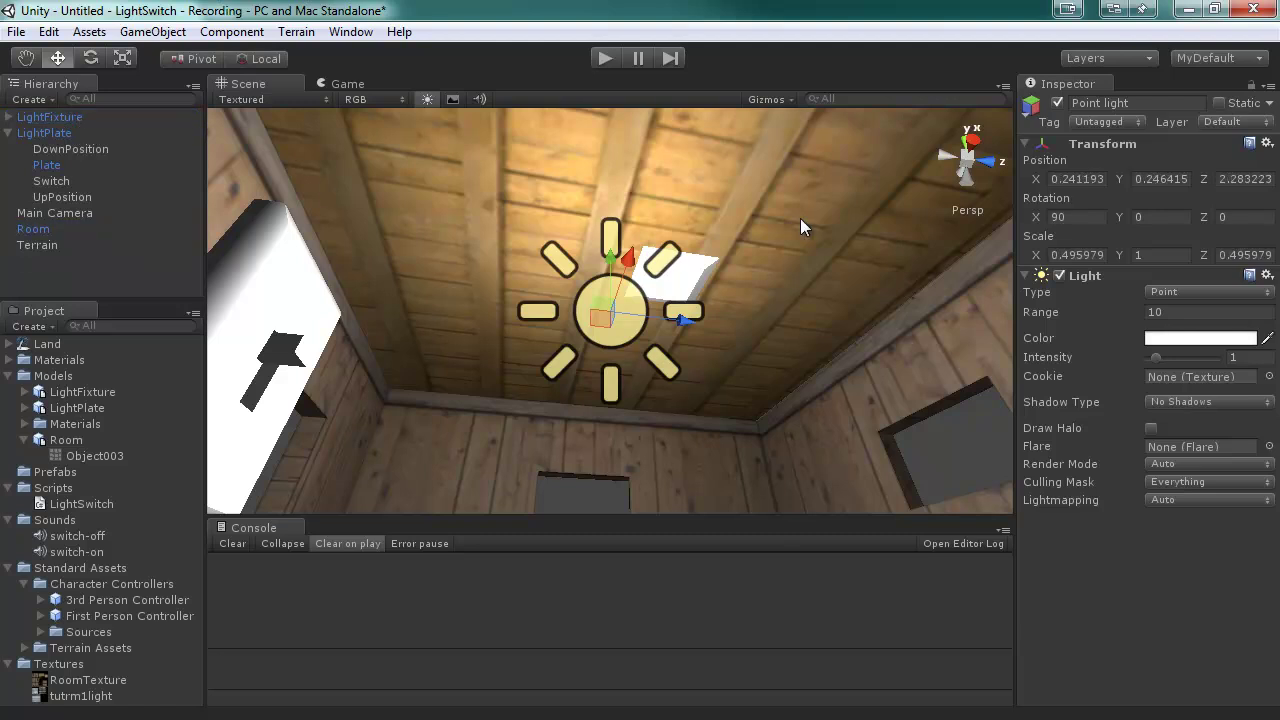
left_click(1267, 143)
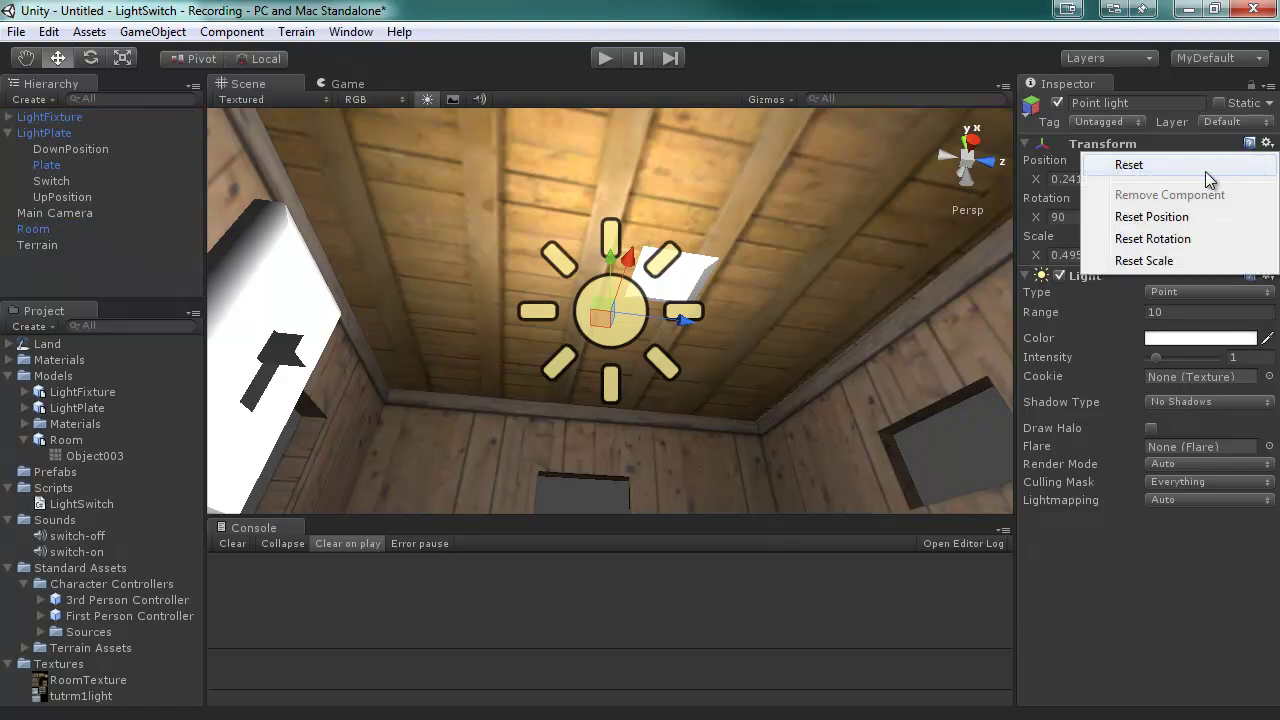
left_click(1135, 165)
- Raise the point light so it hangs just below the ceiling fixture
key("f")
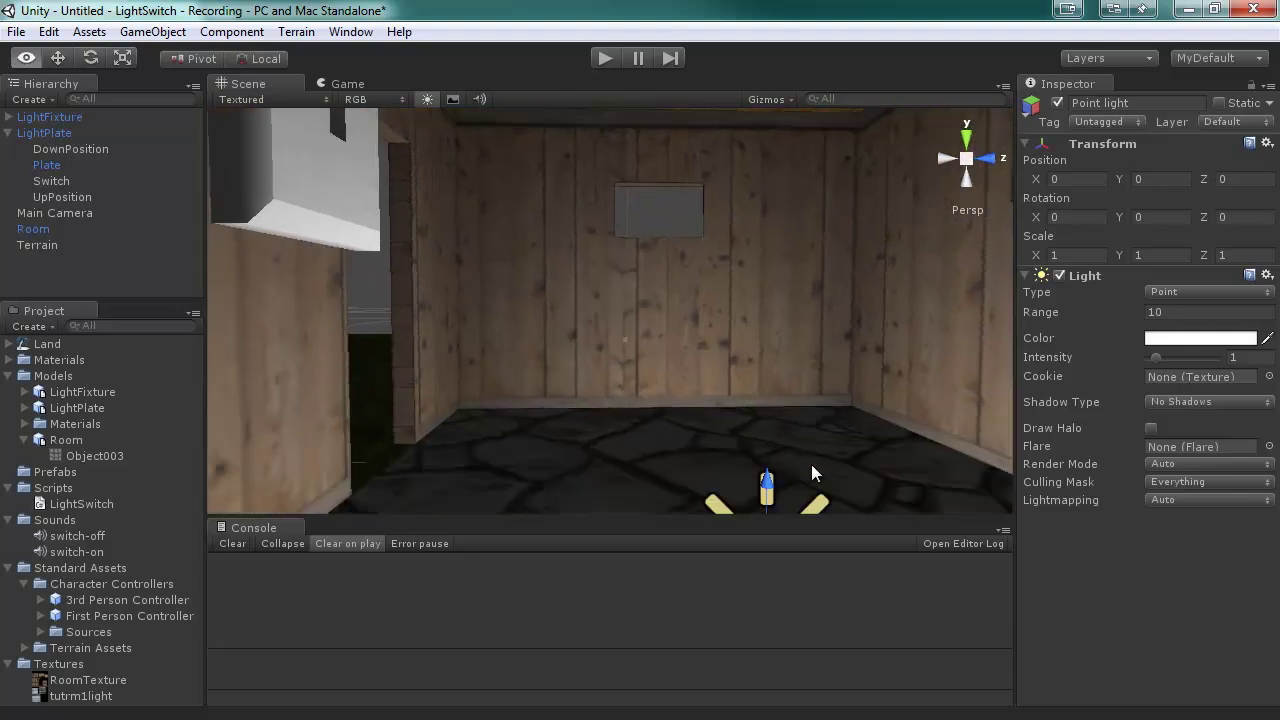
right_click_drag(843, 512, 931, 478)
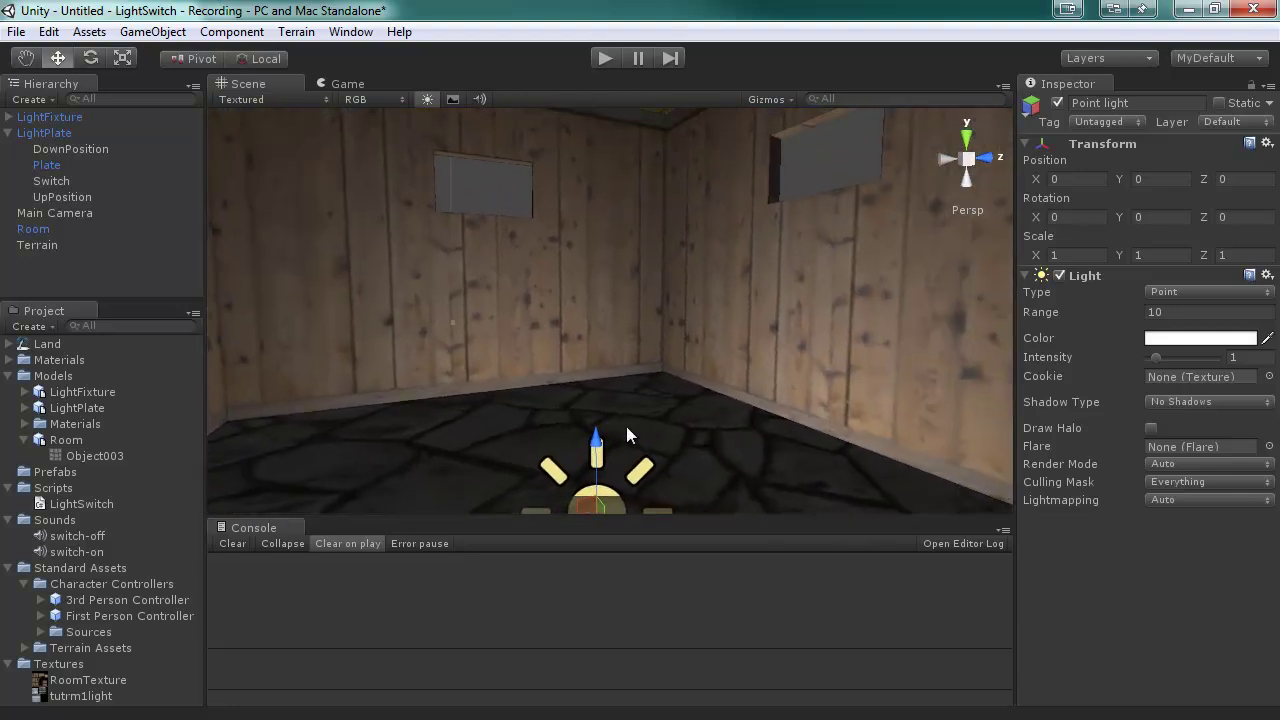
left_click_drag(596, 448, 578, 145)
right_click_drag(745, 393, 776, 220)
left_click_drag(568, 334, 588, 126)
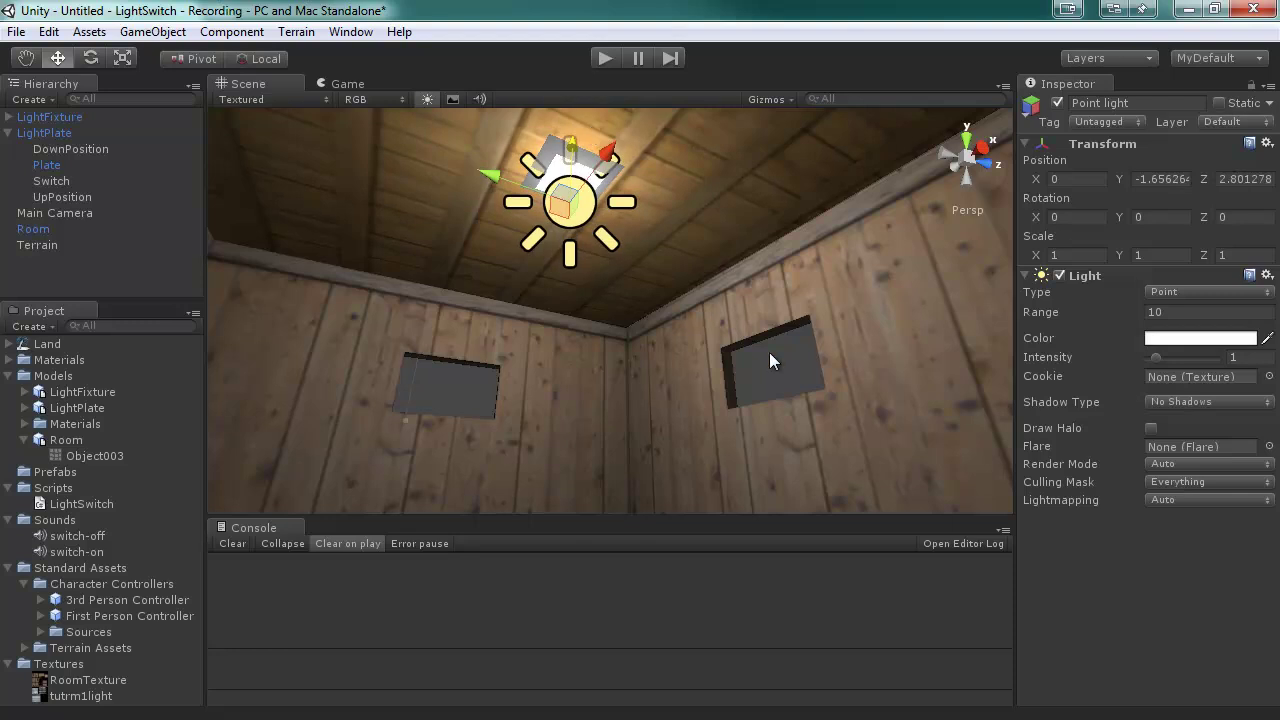
- Toggle the point light off and on to check its effect on the room
left_click_drag(770, 356, 662, 369, "alt")
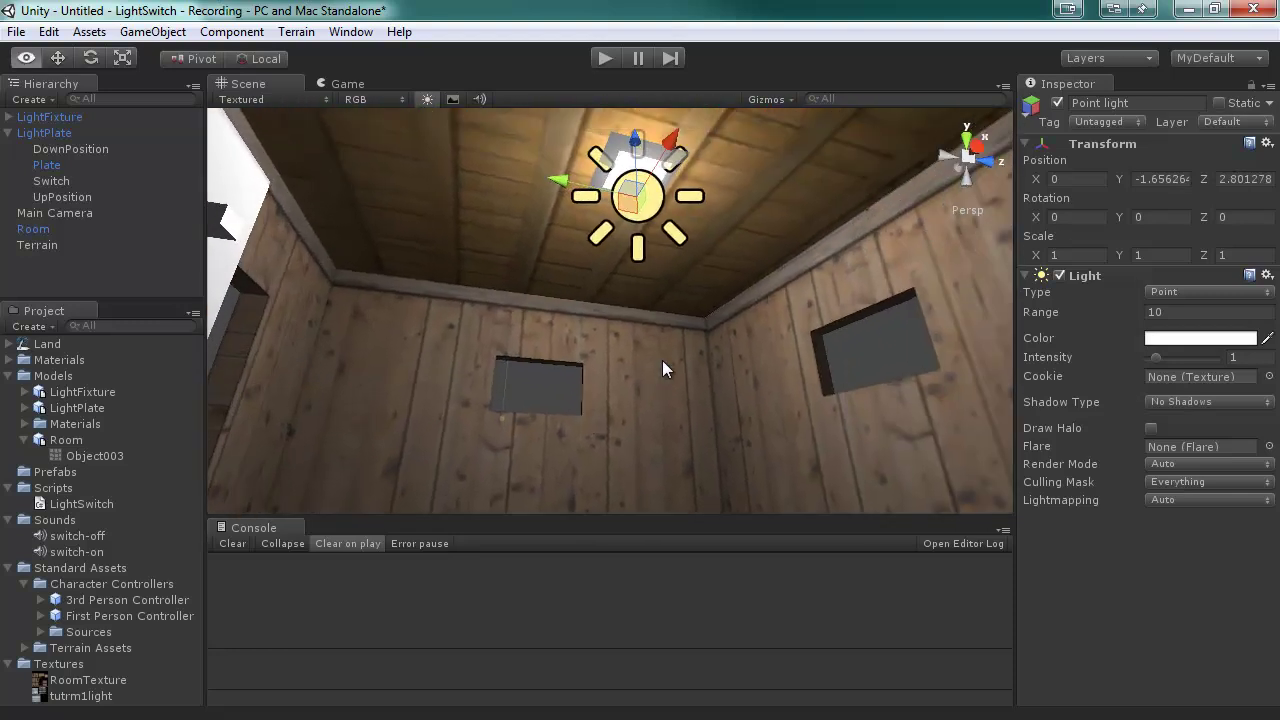
left_click(1059, 276)
left_click(1061, 276)
left_click(1061, 276)
left_click(1069, 272)
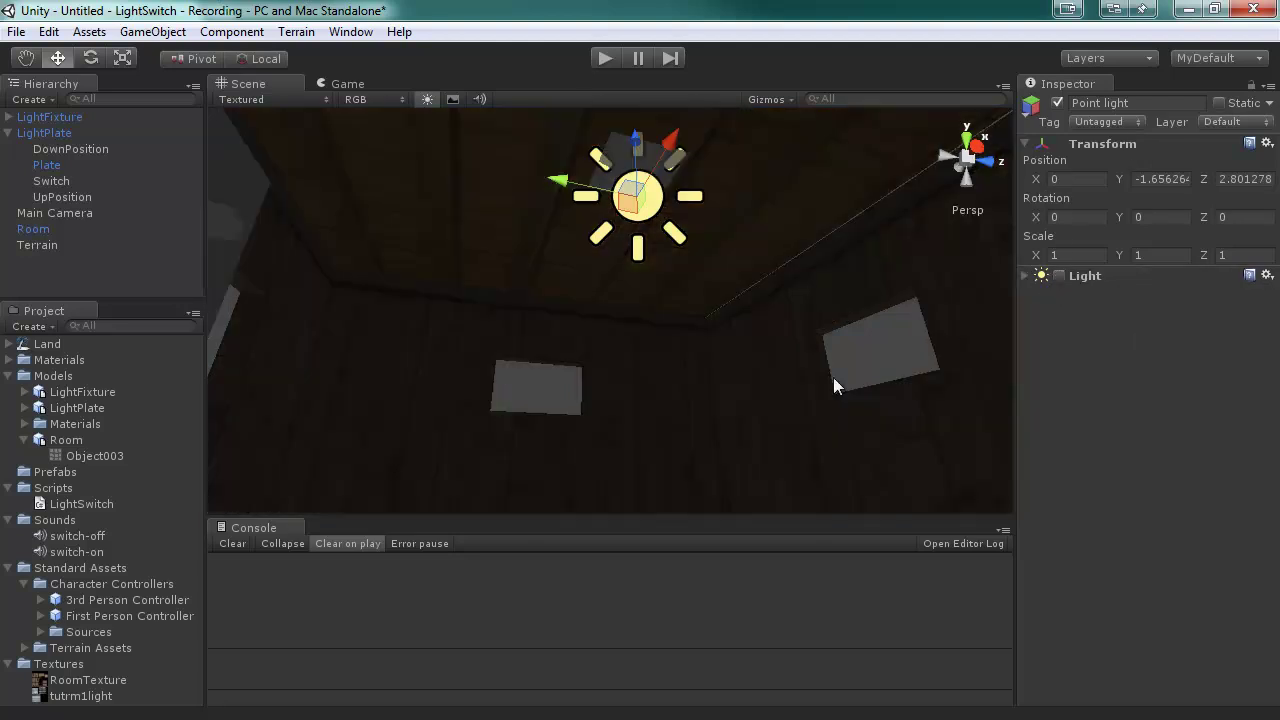
left_click(1061, 276)
left_click(1022, 277)
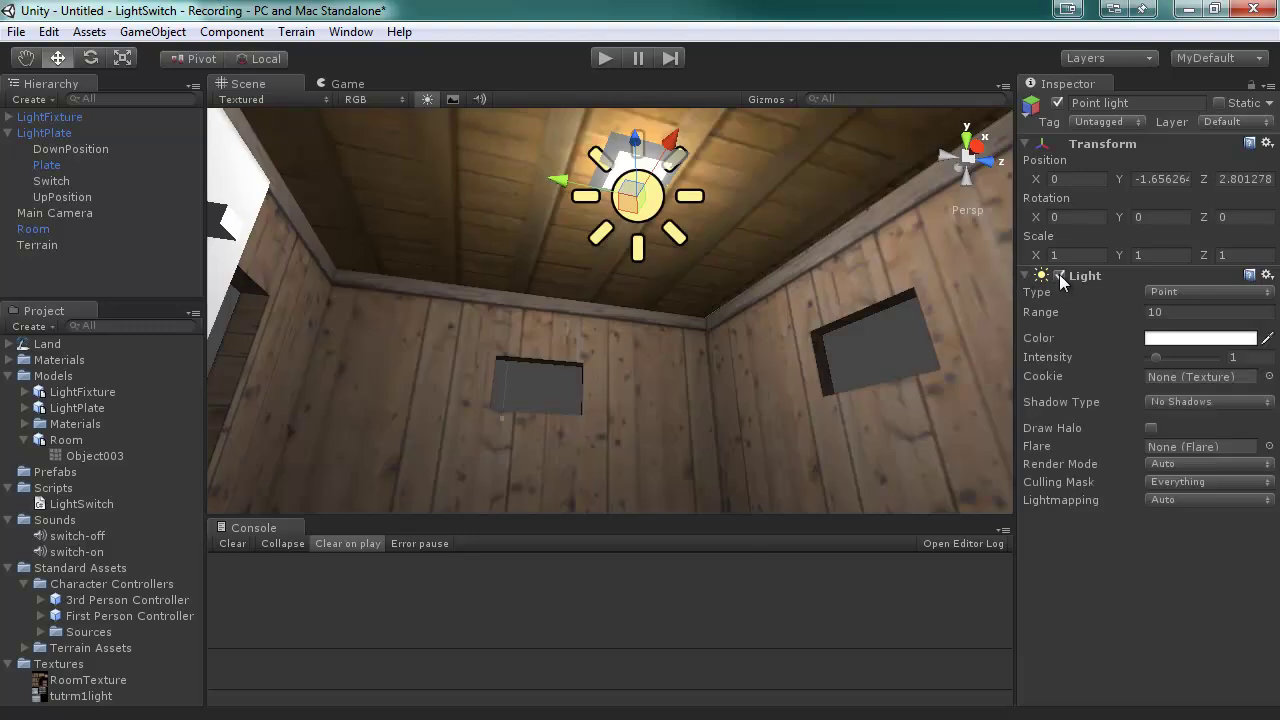
left_click(1060, 277)
left_click(1060, 277)
- Slide the LightPlate along Z to about 18.82 and collapse the Models folder
right_click_drag(944, 300, 533, 322)
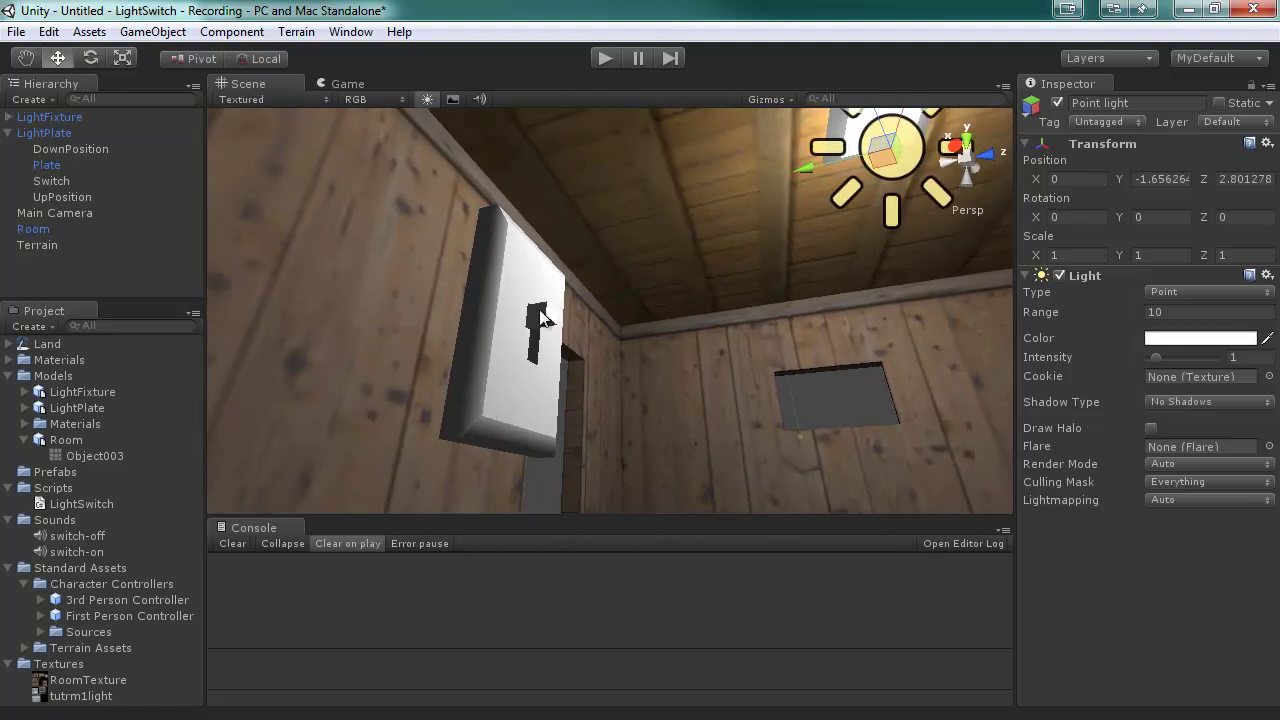
left_click(533, 322)
left_click(801, 340)
right_click_drag(911, 328, 843, 412)
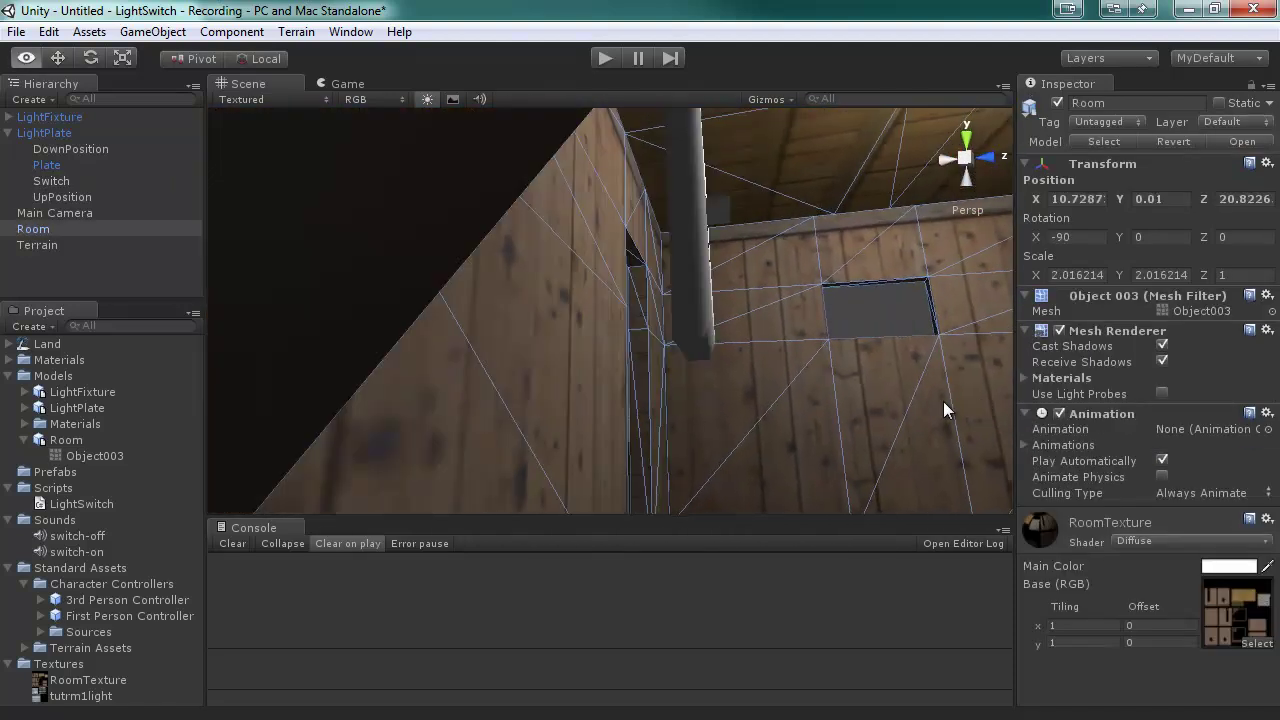
left_click_drag(944, 401, 596, 268, "alt")
left_click(633, 267)
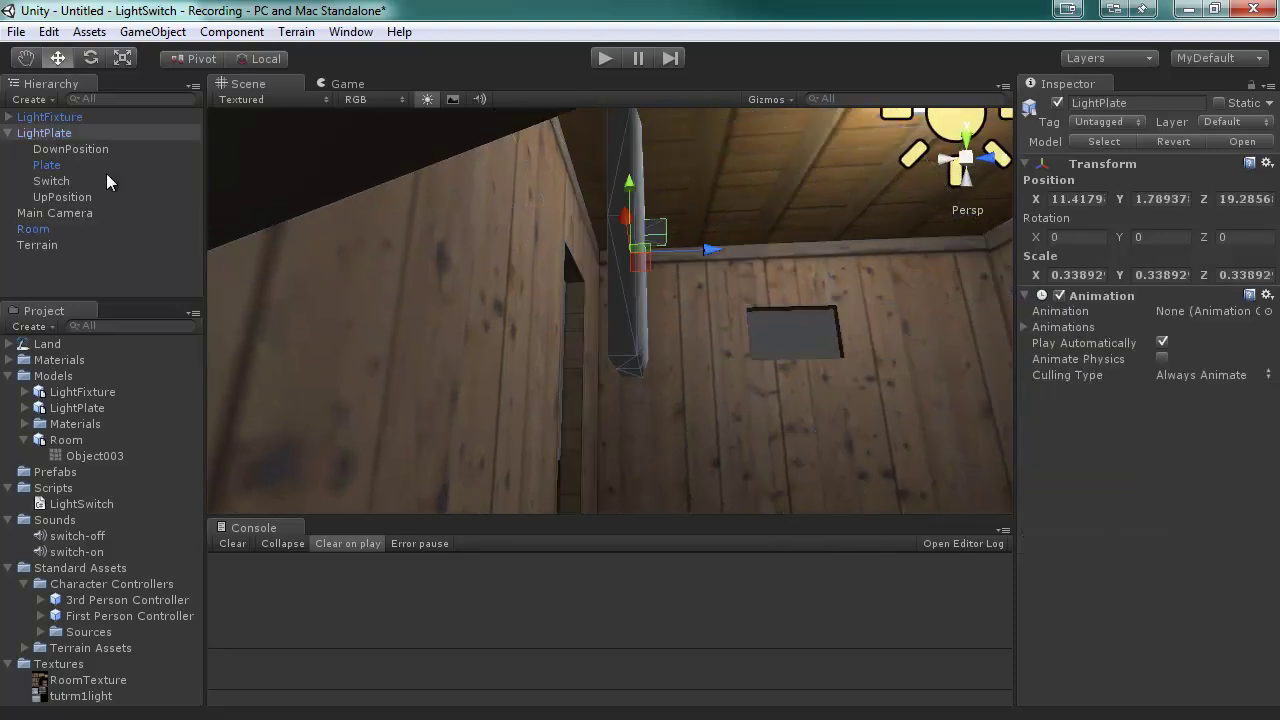
left_click_drag(712, 250, 604, 264)
left_click_drag(803, 381, 283, 491, "alt")
left_click(12, 378)
left_click(9, 376)
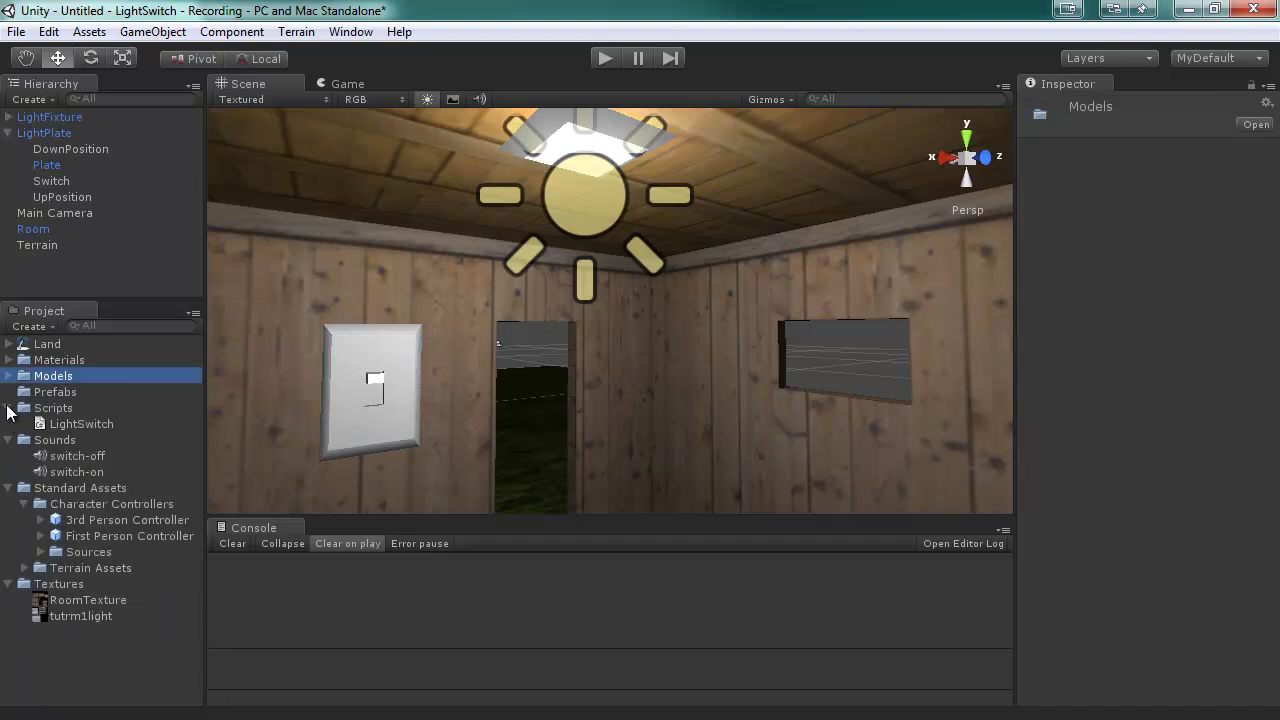
- Place the 3rd Person Controller prefab into the scene and set its Position Y to 1
left_click(10, 408)
left_click(10, 424)
left_click_drag(84, 474, 544, 500)
key("f")
left_click(1140, 199)
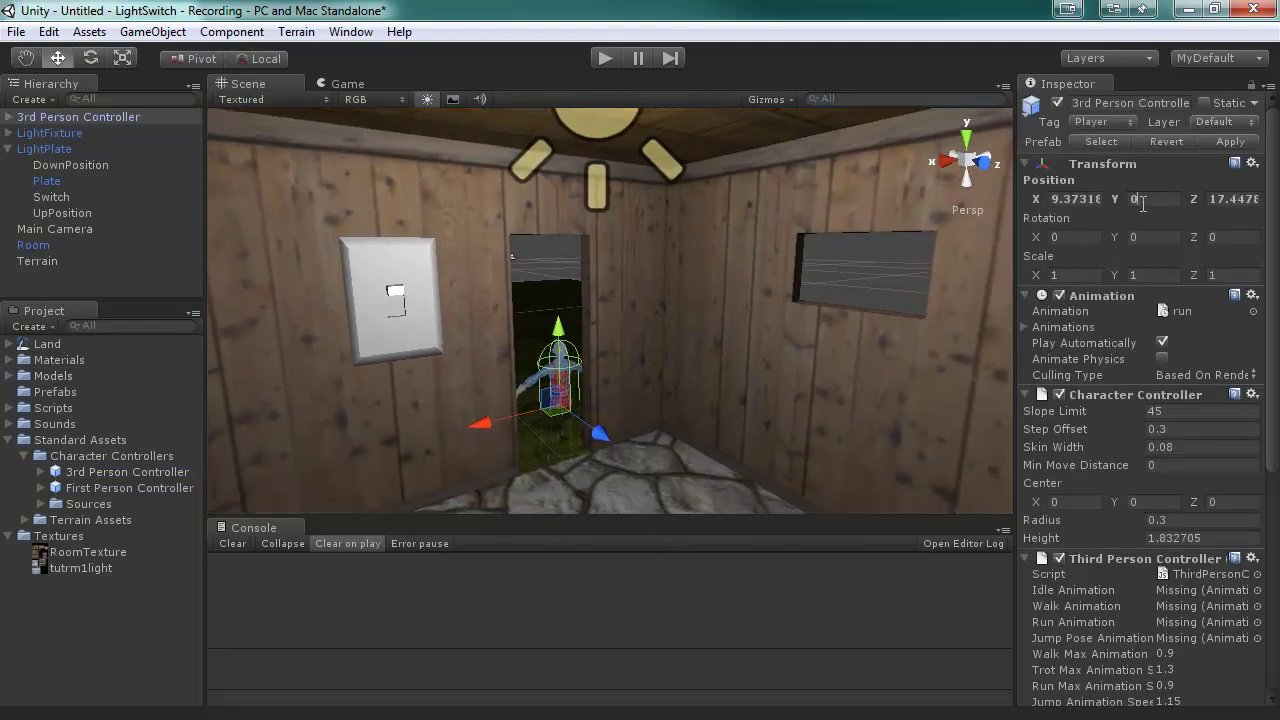
double_click(1140, 199)
type("1")
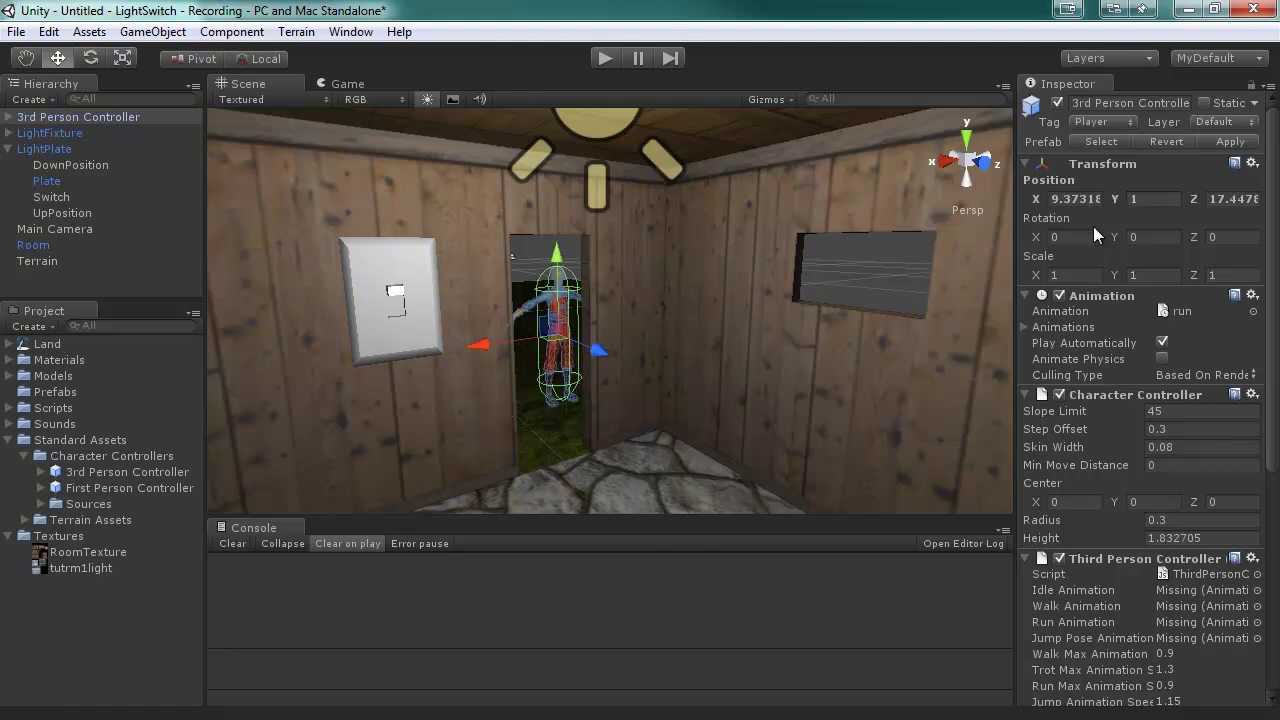
- Move the character into the room, set its Rotation Y to 180, and start Play mode
left_click_drag(593, 355, 705, 470)
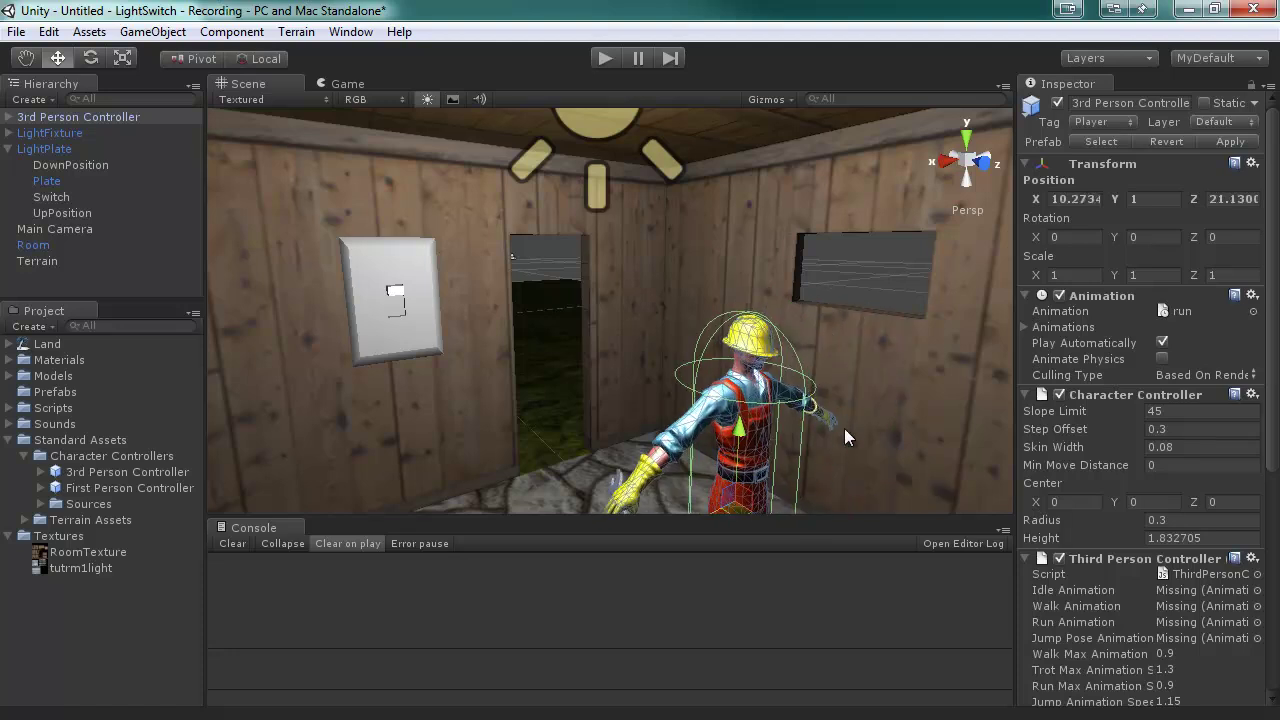
left_click_drag(852, 417, 989, 458, "alt")
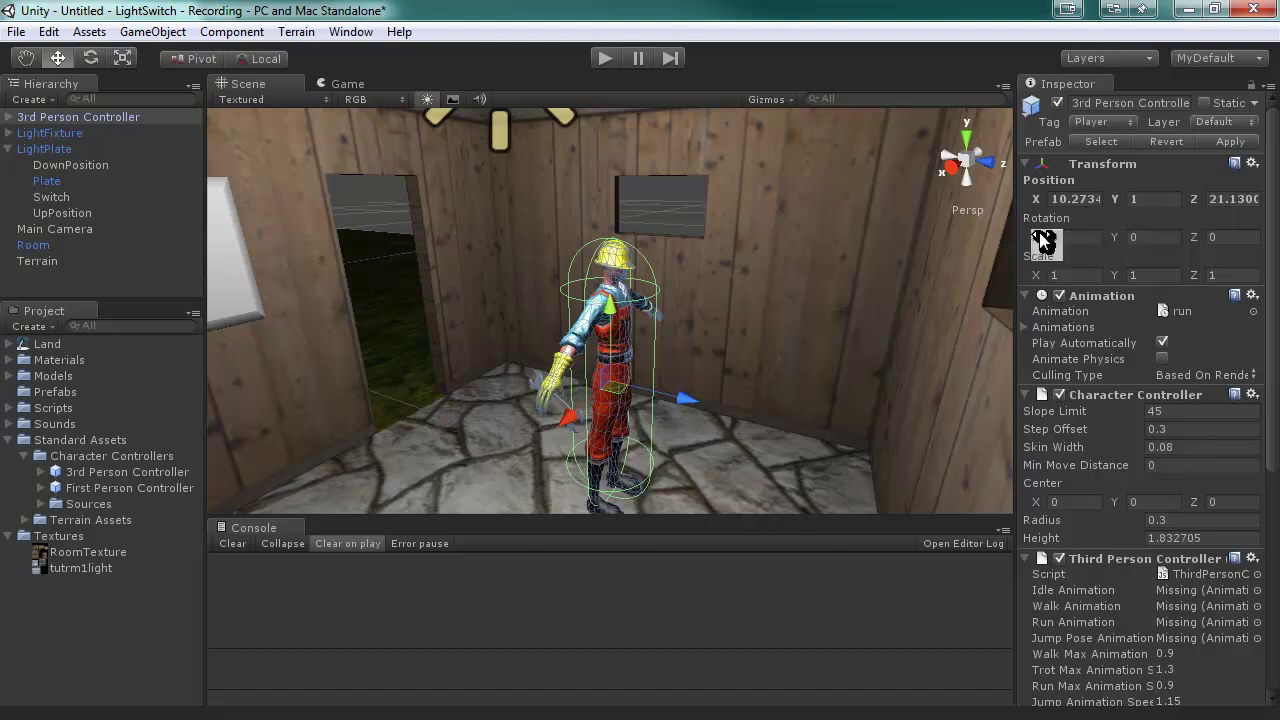
left_click(1150, 237)
type("90")
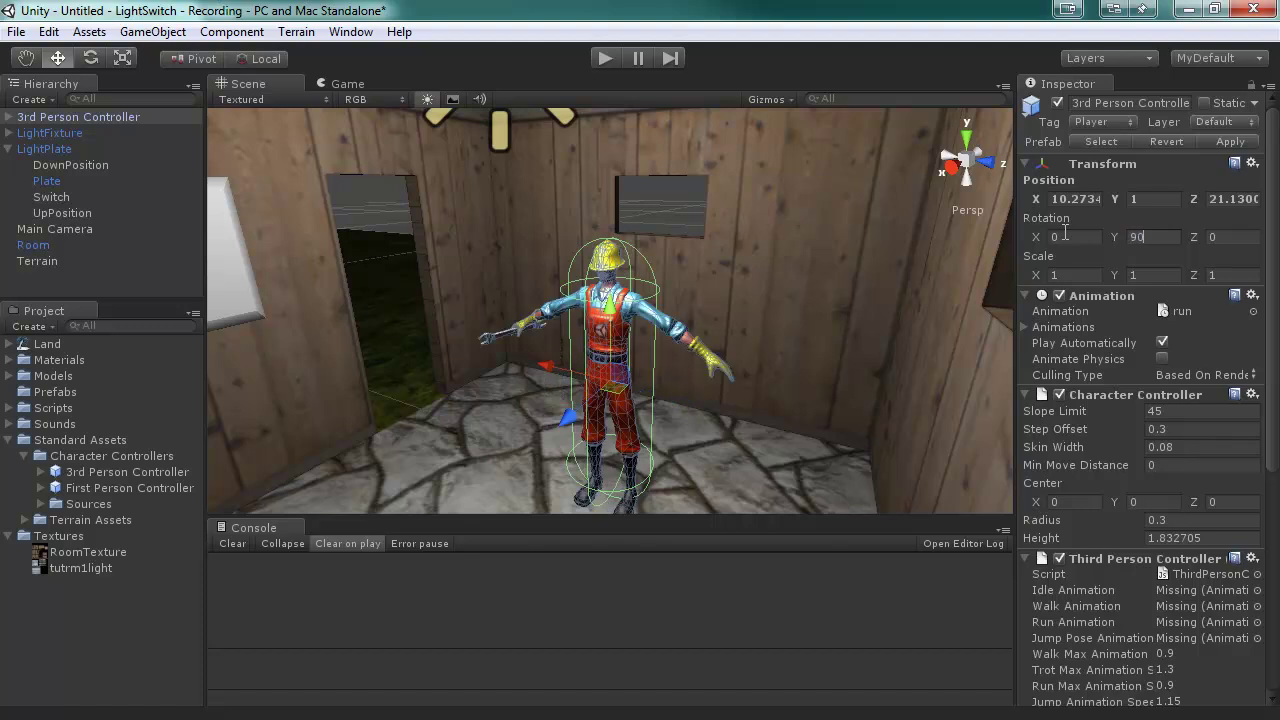
key("BackSpace")
key("BackSpace")
type("180")
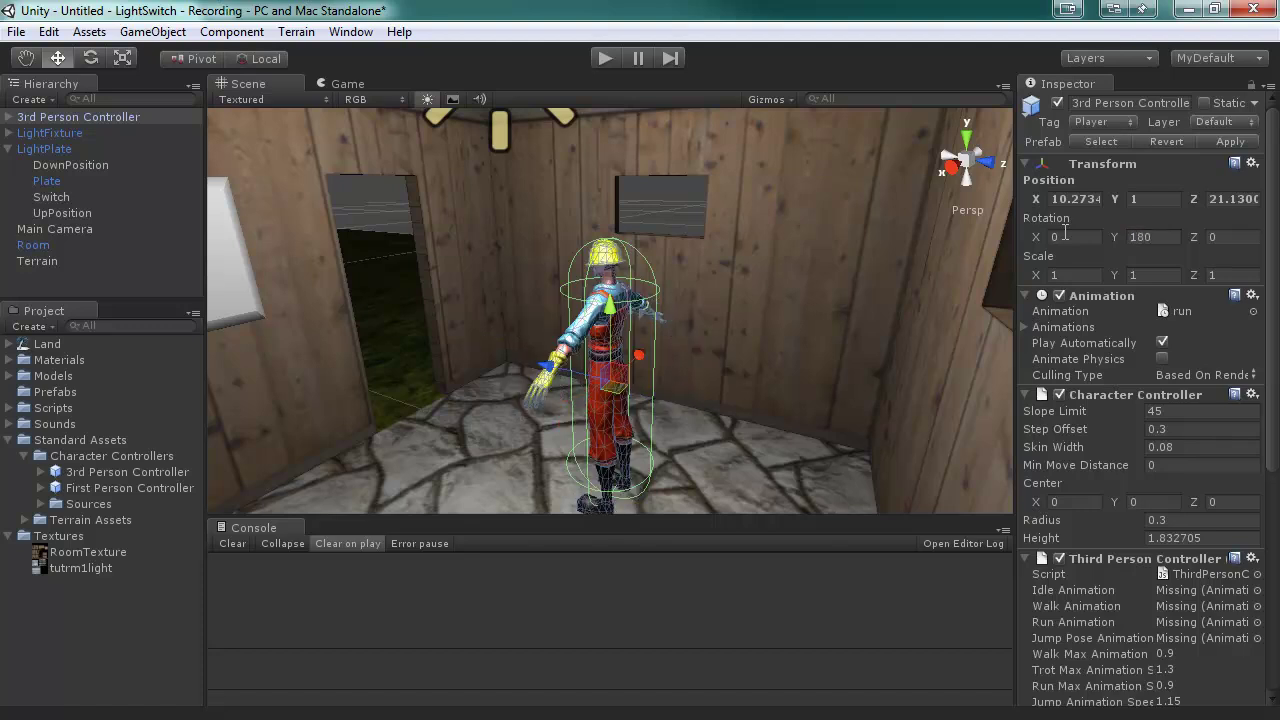
left_click(608, 57)
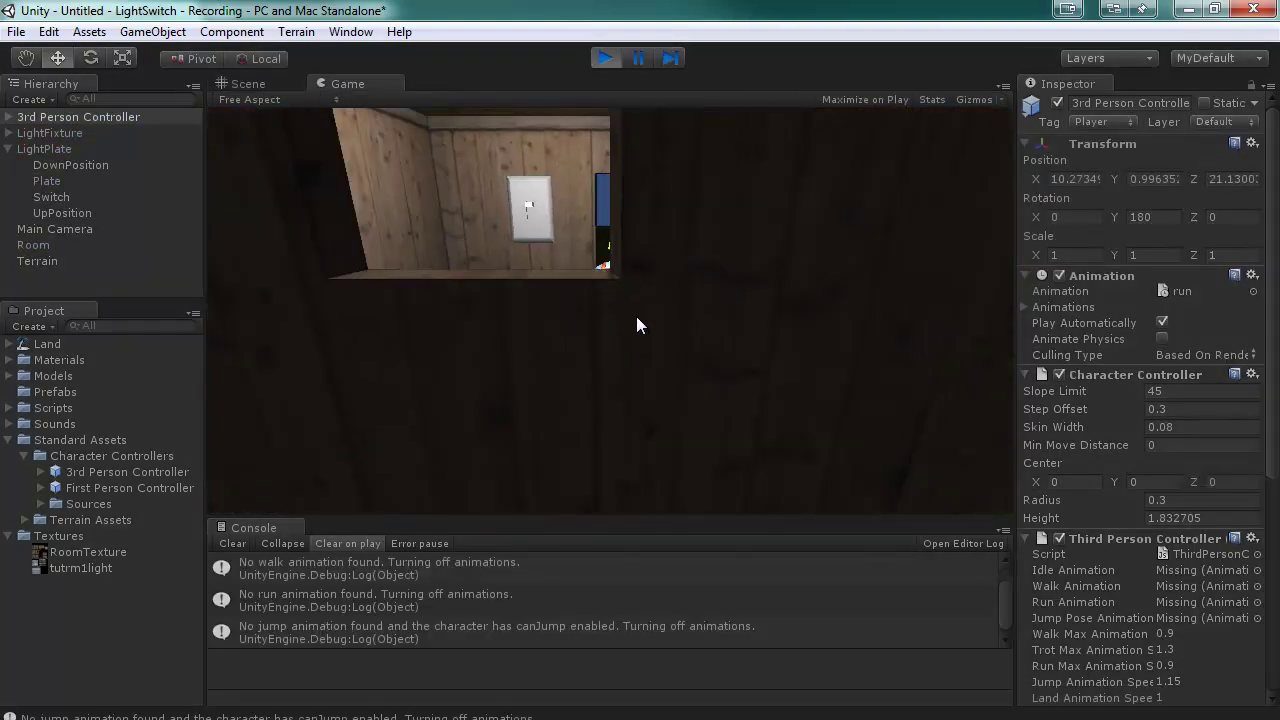
- Stop Play and assign the idle, walk, run and jump_pose clips to the controller's animation slots
left_click(610, 60)
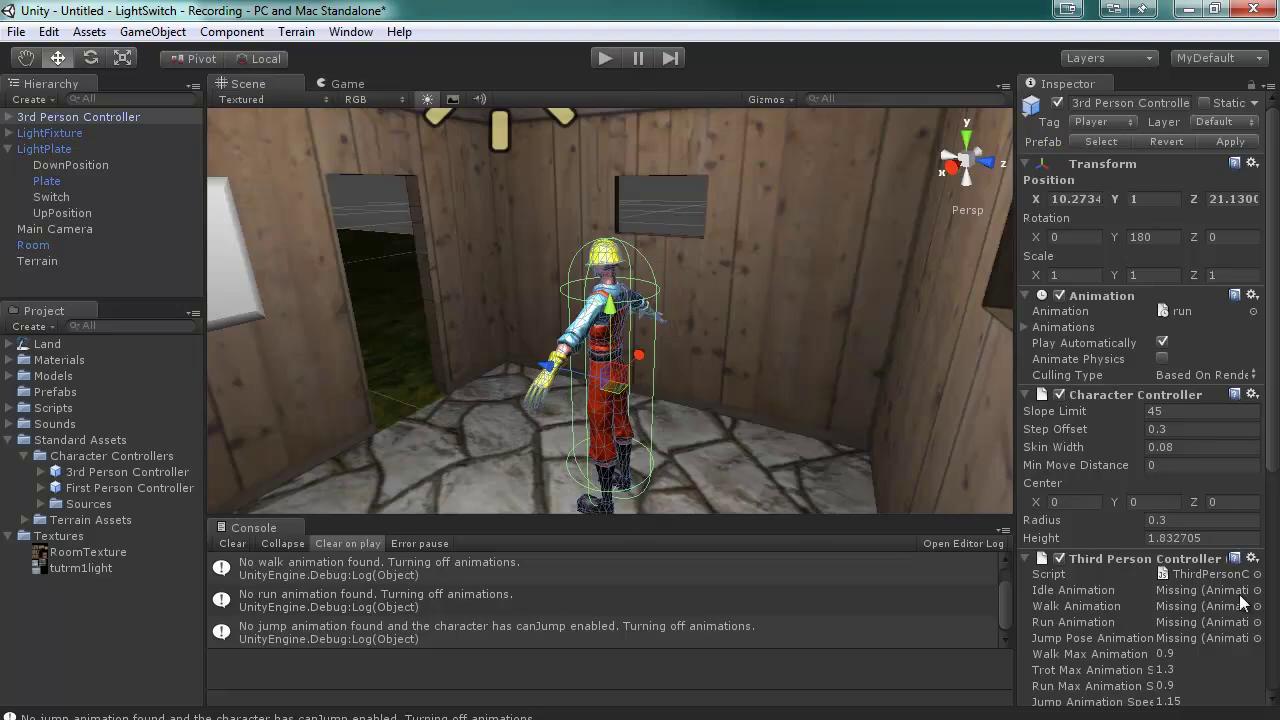
left_click(1257, 590)
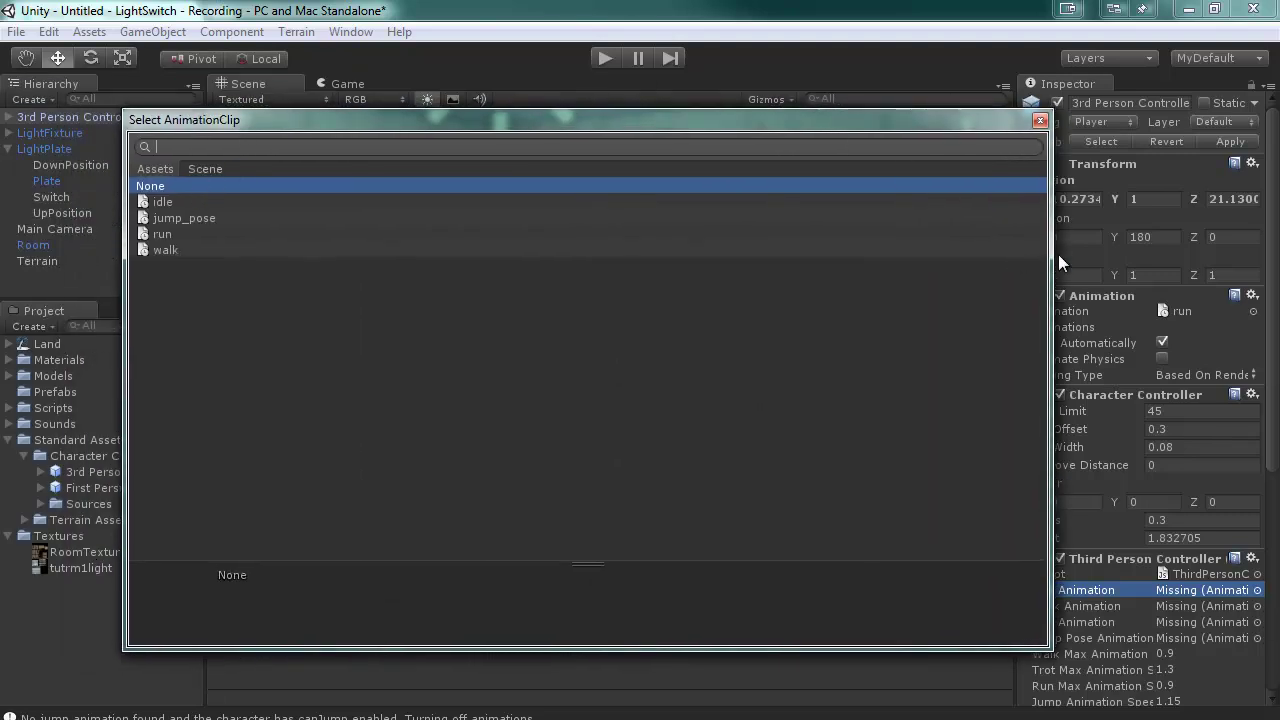
left_click_drag(1047, 252, 908, 270)
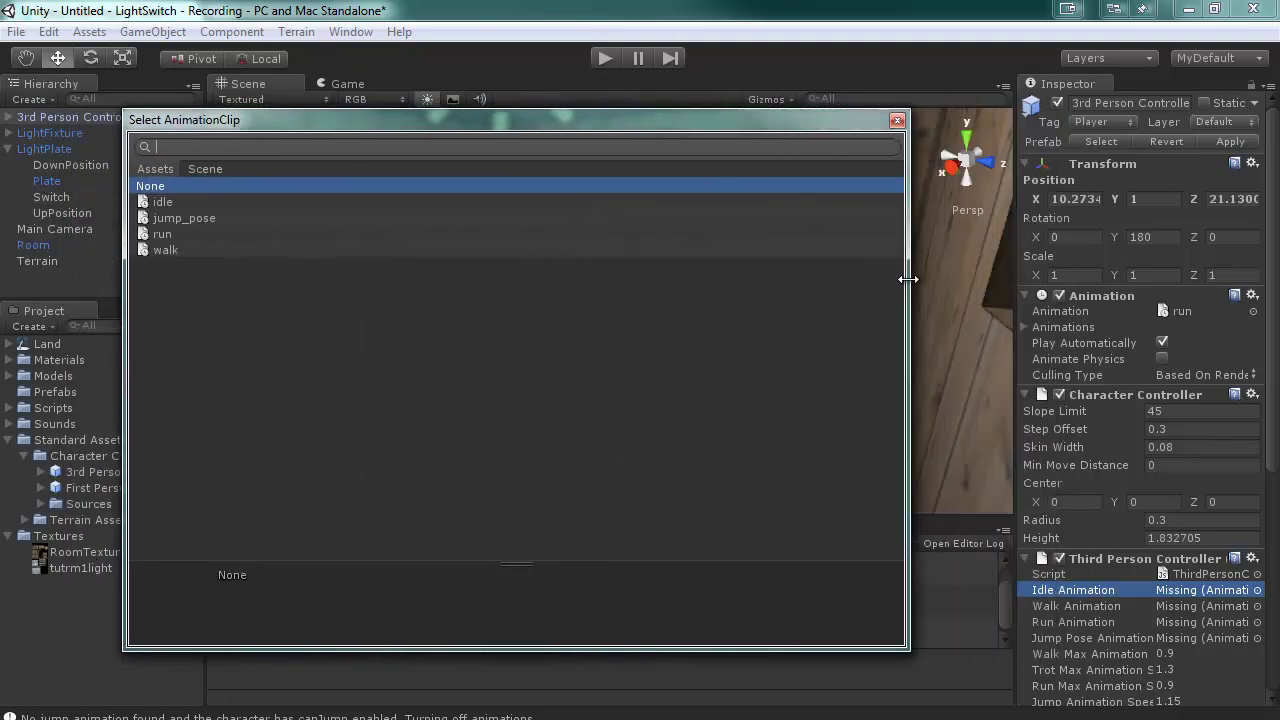
double_click(155, 202)
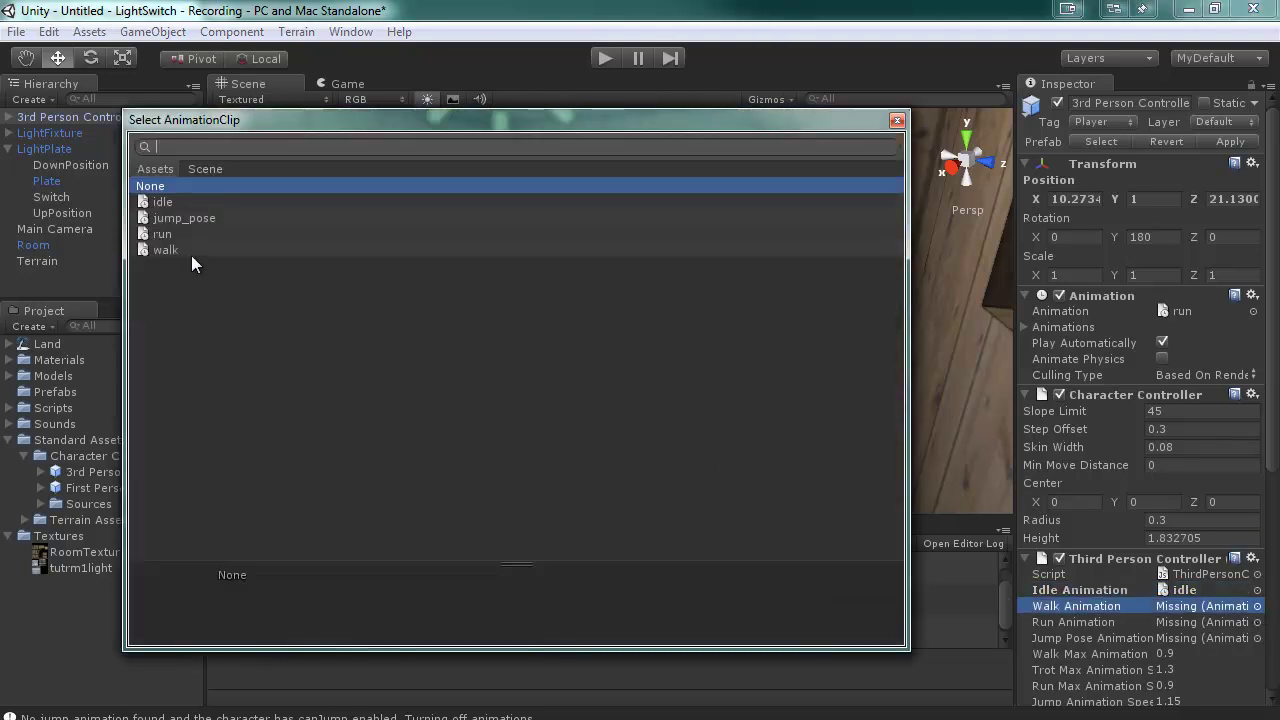
double_click(189, 252)
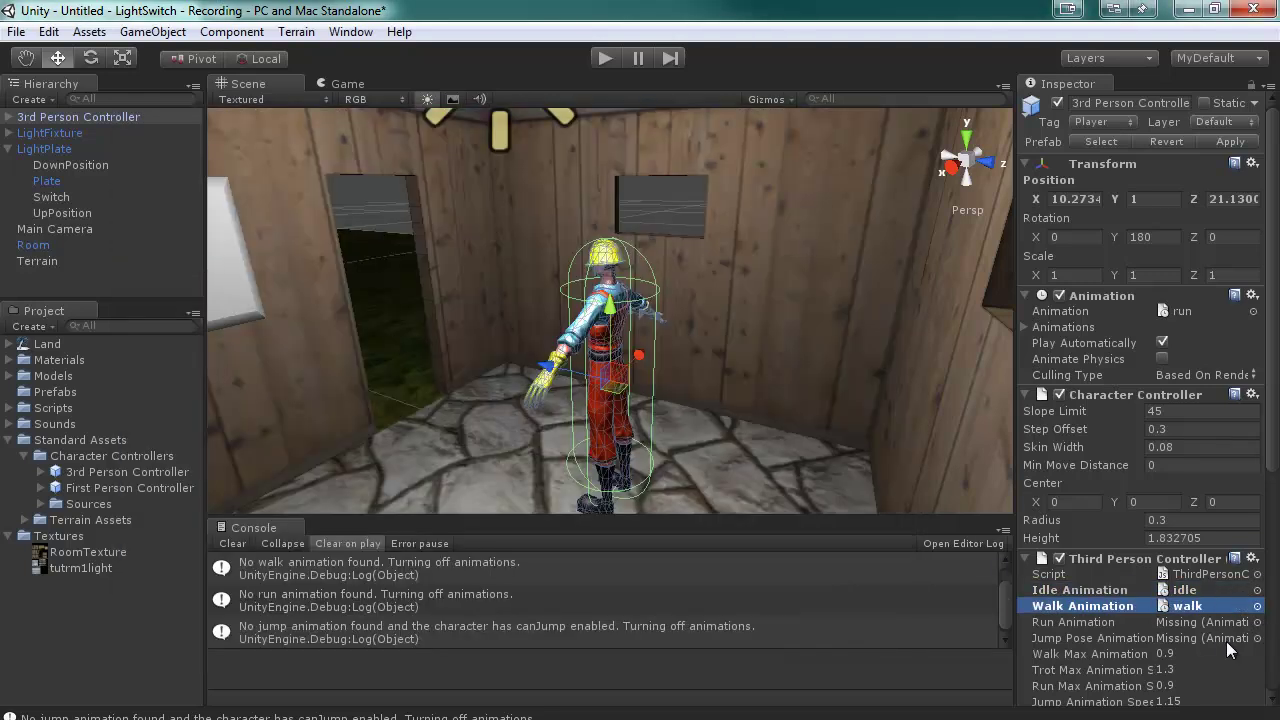
left_click(1257, 622)
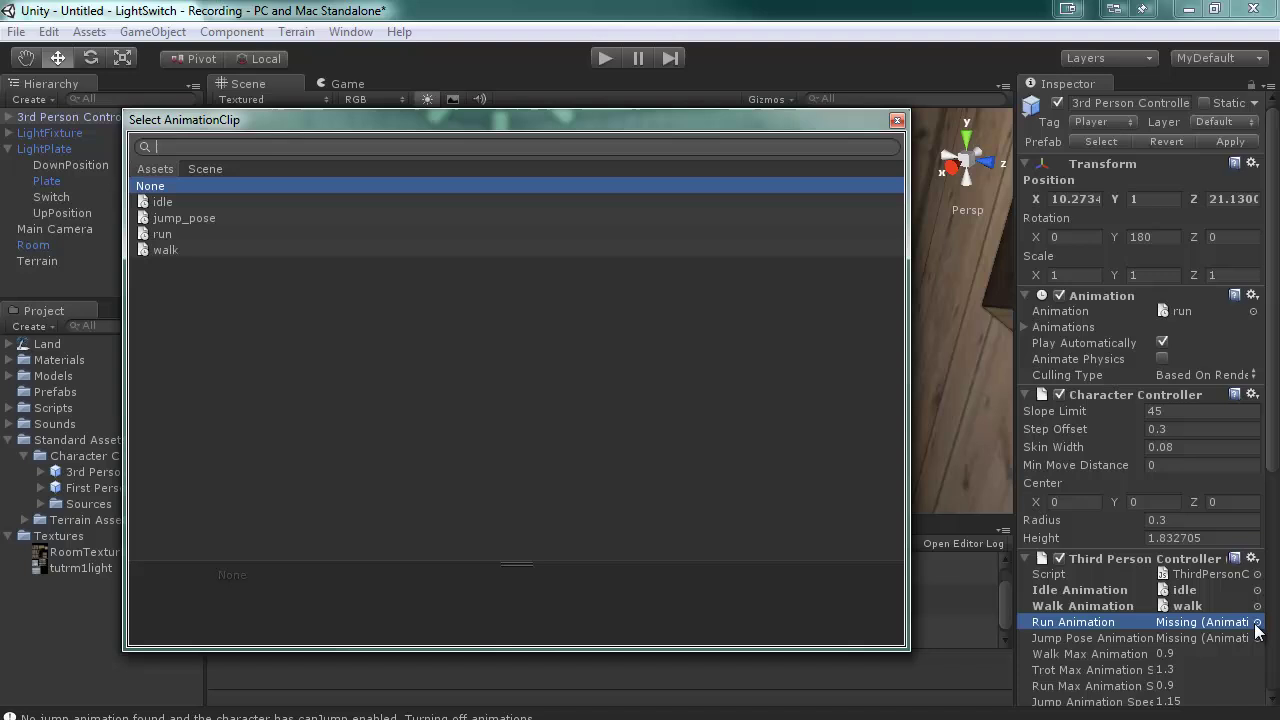
double_click(176, 235)
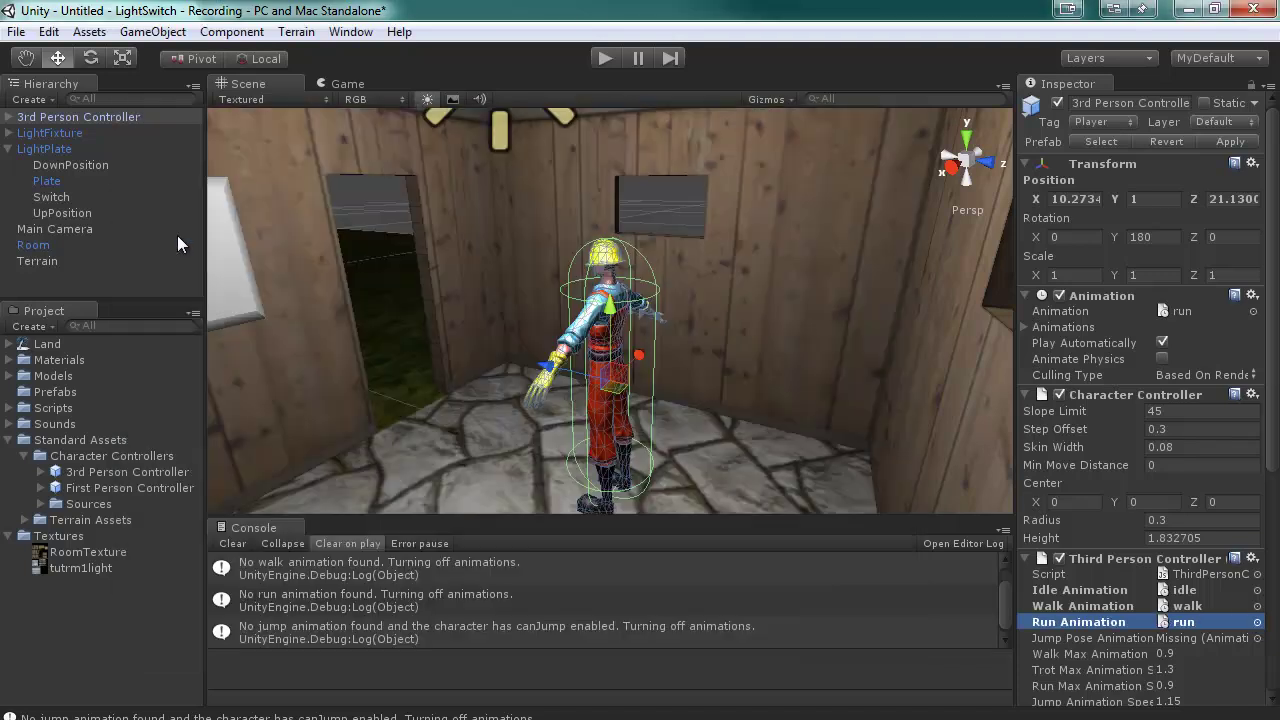
left_click(1257, 638)
double_click(228, 221)
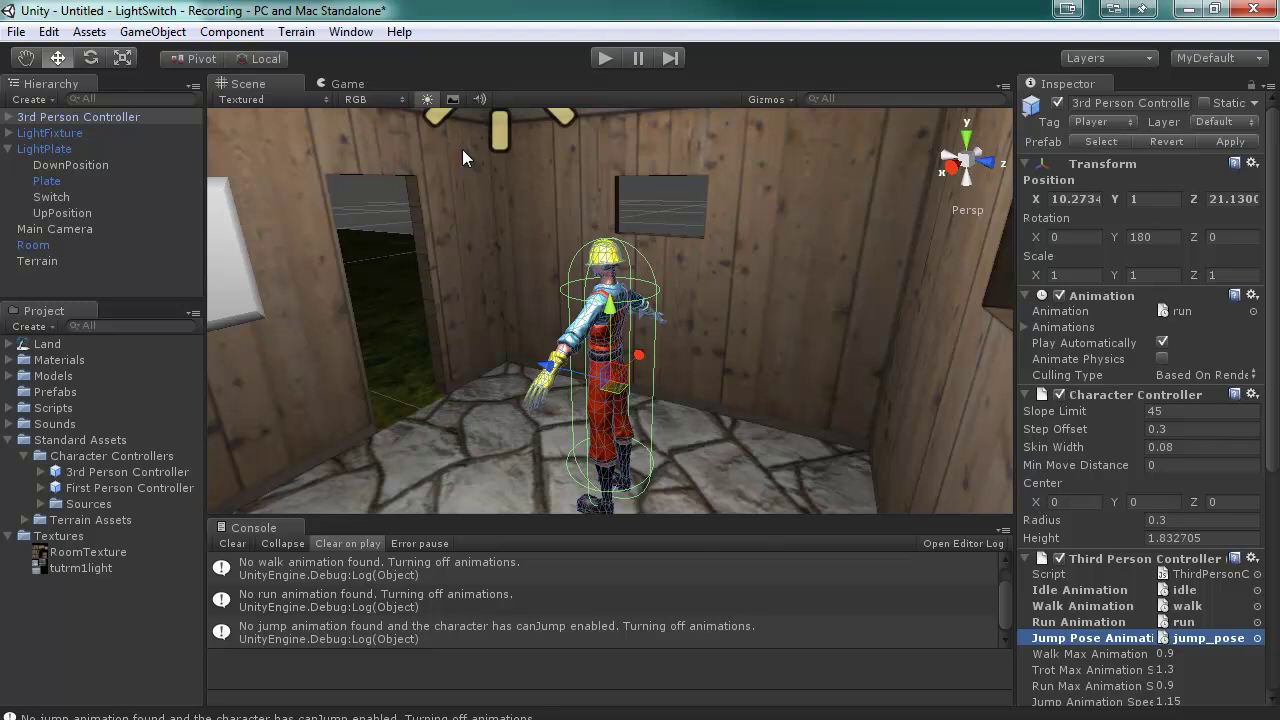
right_click_drag(852, 324, 685, 162)
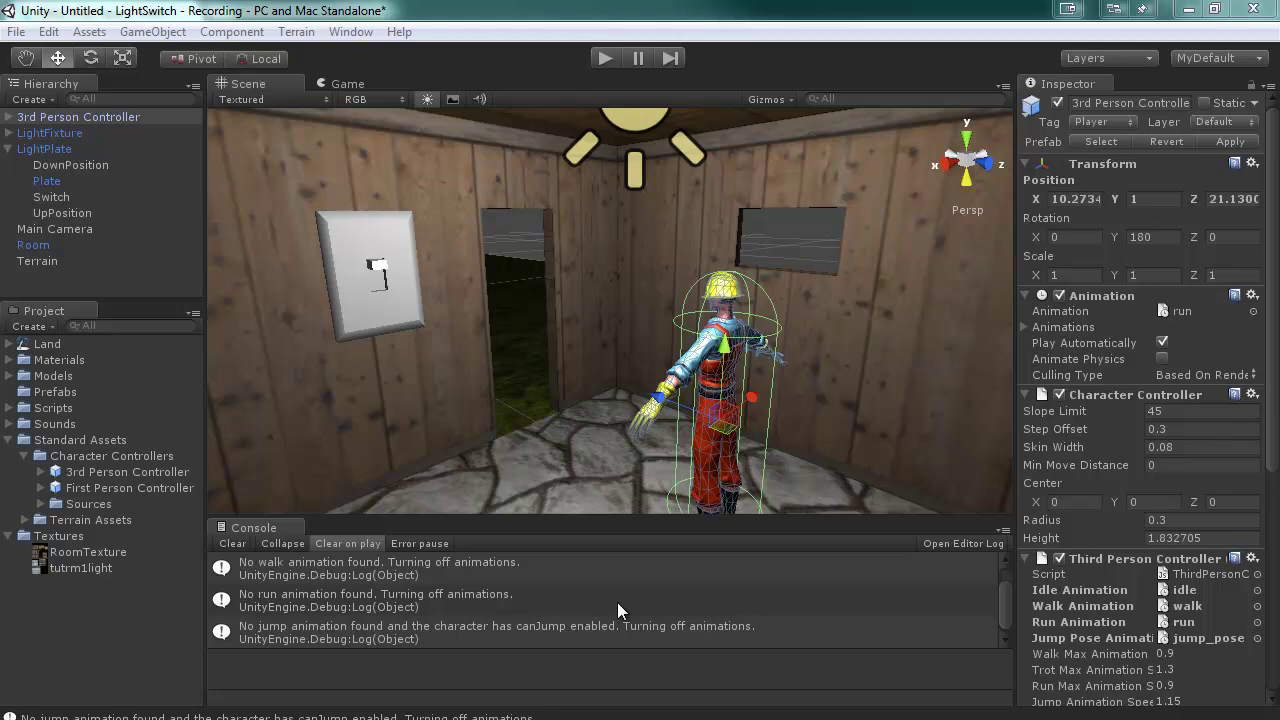
- Start Play and walk the character away from, then back toward, the wall switch with S and W
left_click(606, 60)
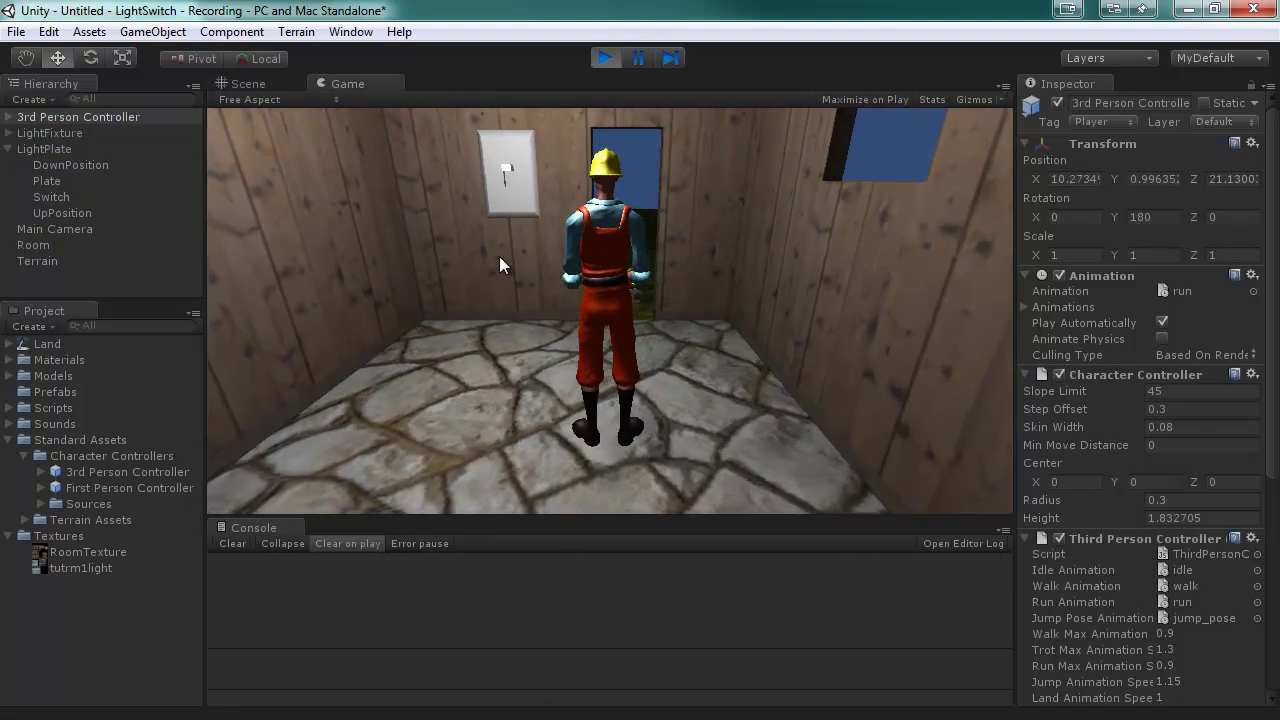
key("s")
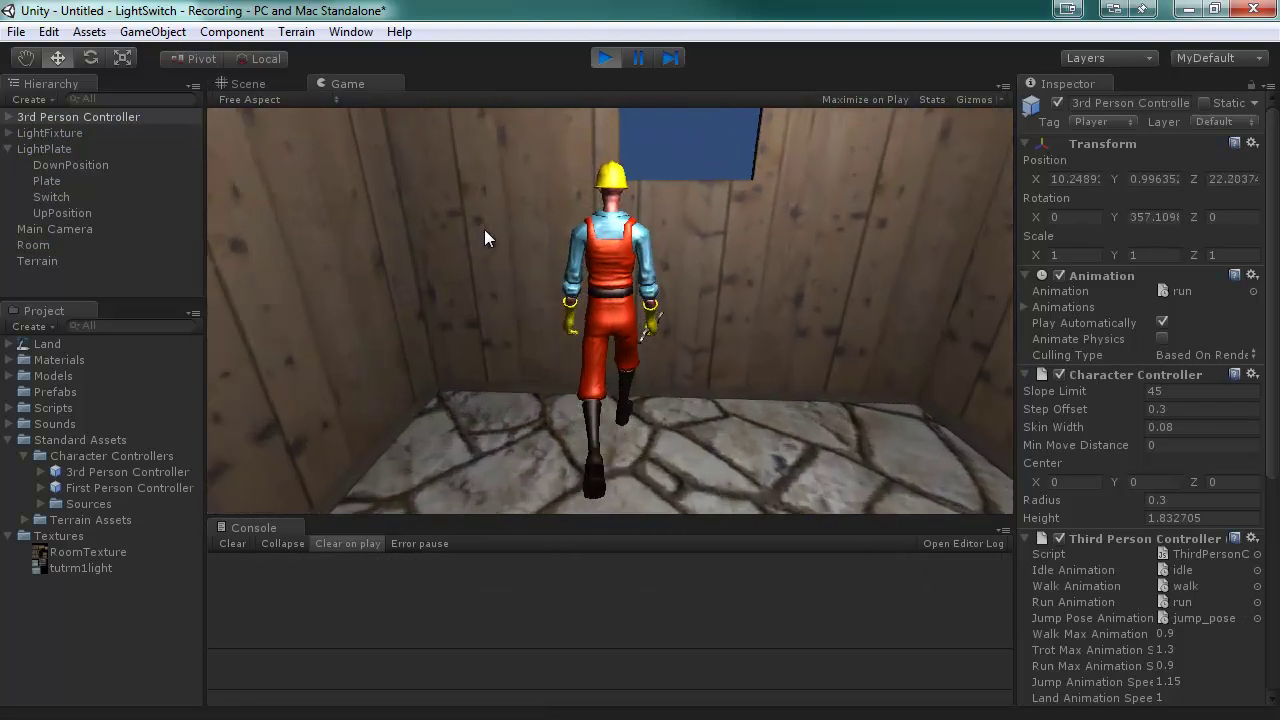
key("s")
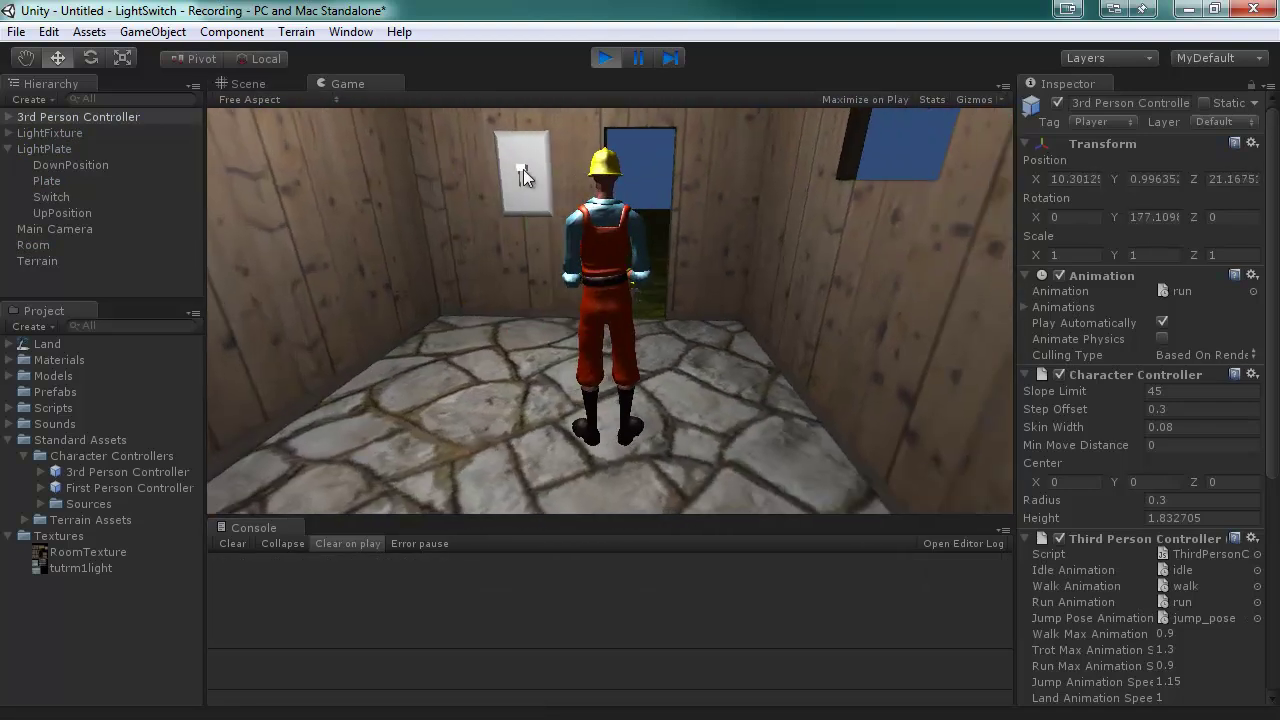
key("w")
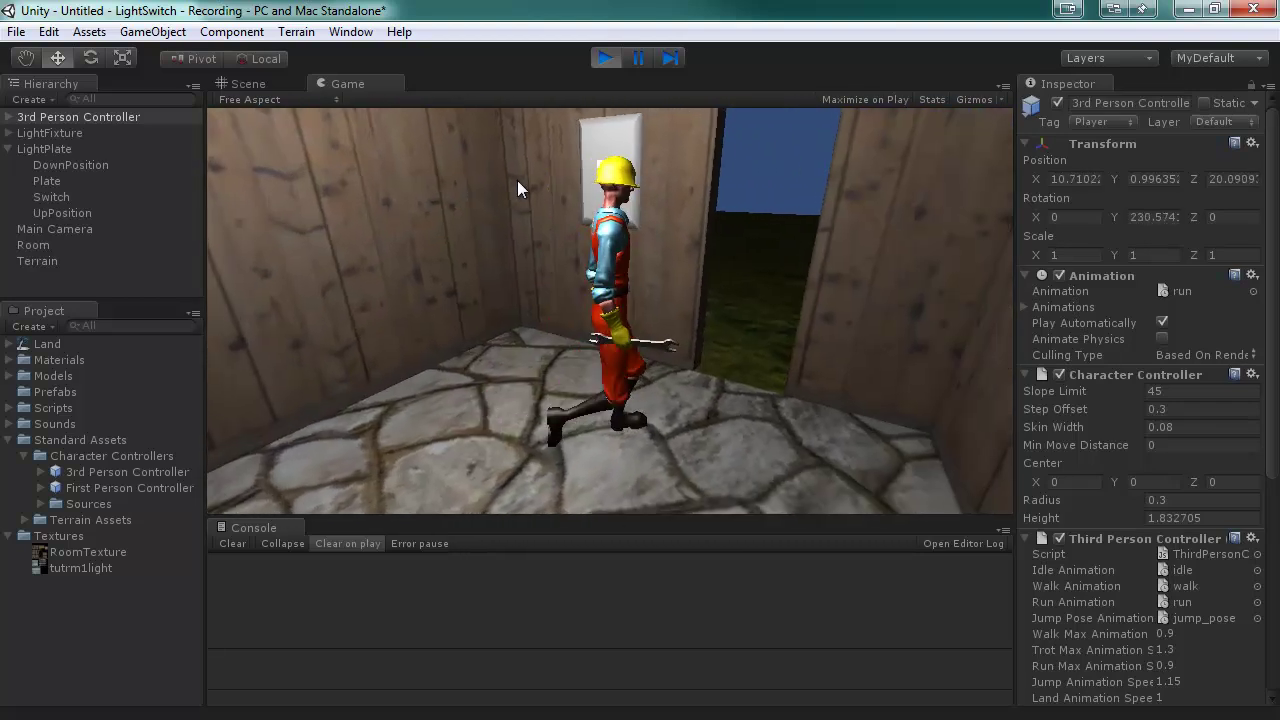